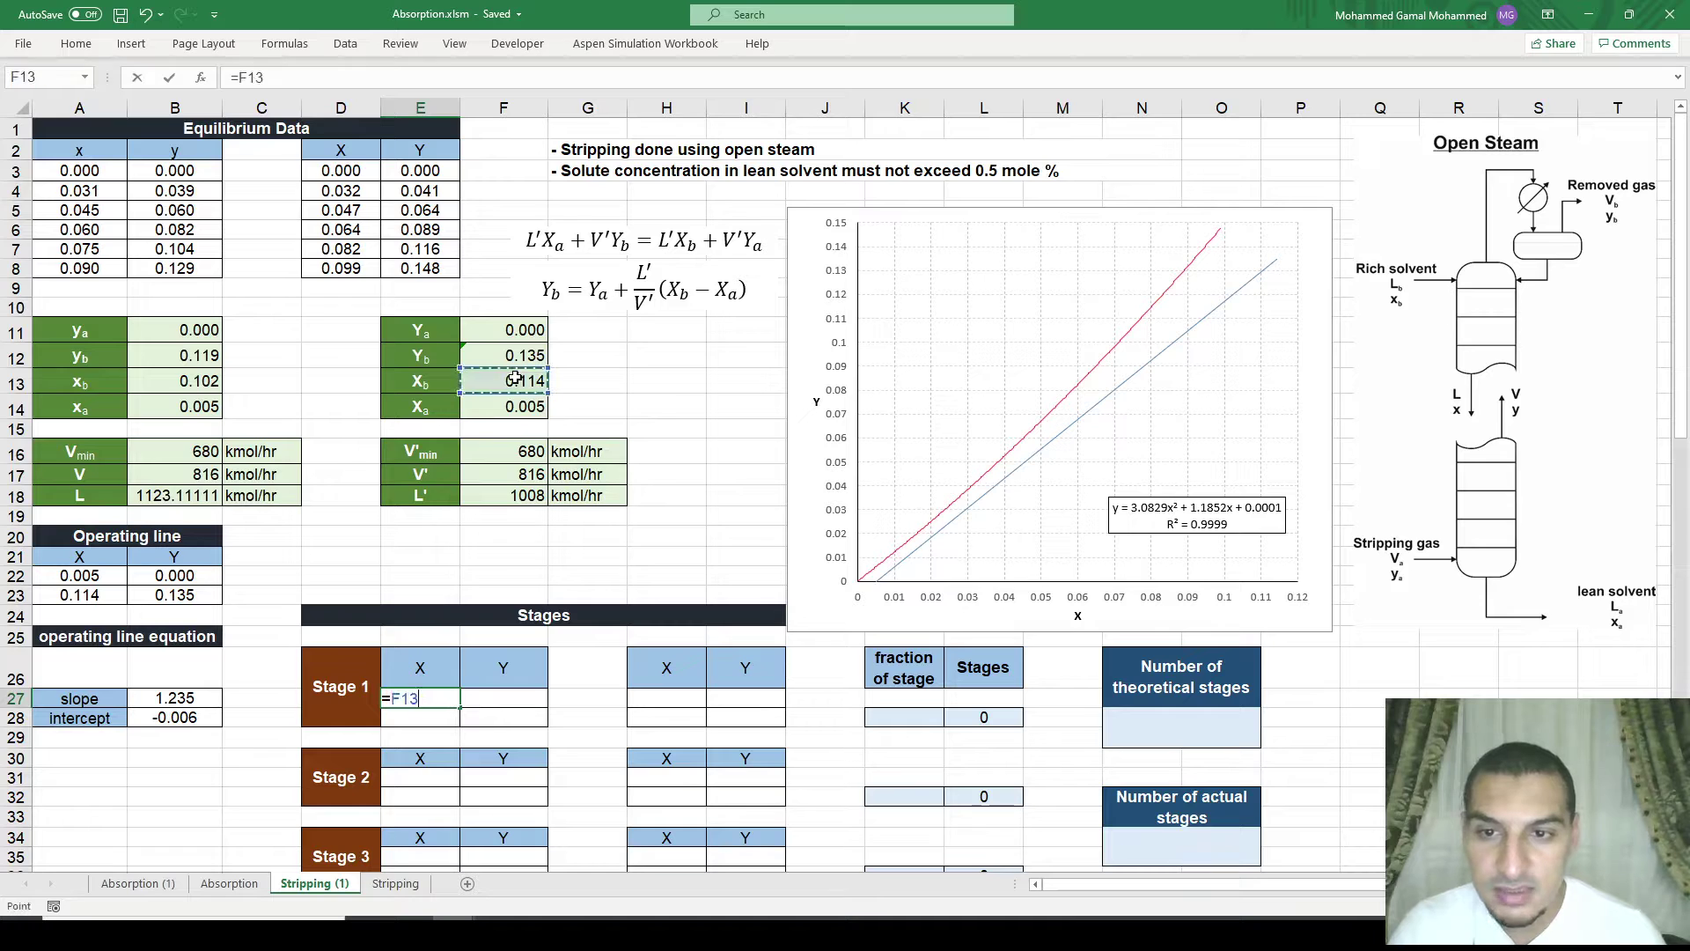
Step: Set Stage 1's first Y in F27 equal to the Yb mole ratio in F12
{"action": "type", "text": "="}
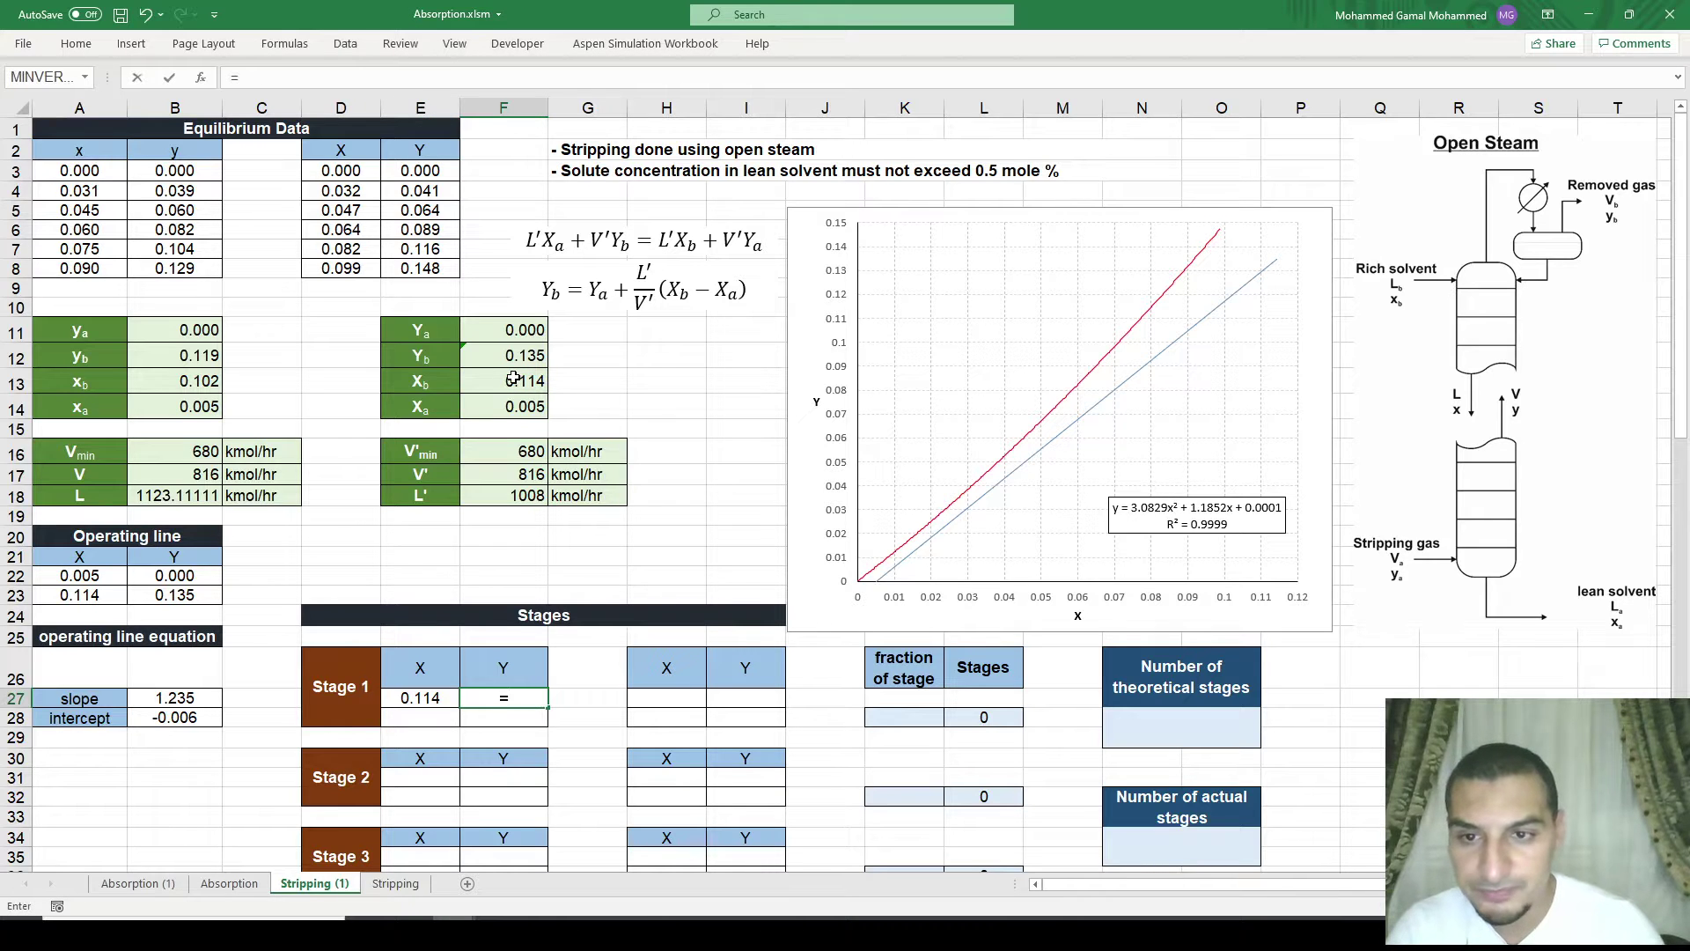
{"action": "left_click", "coordinate": [503, 349]}
{"action": "key", "text": "Return"}
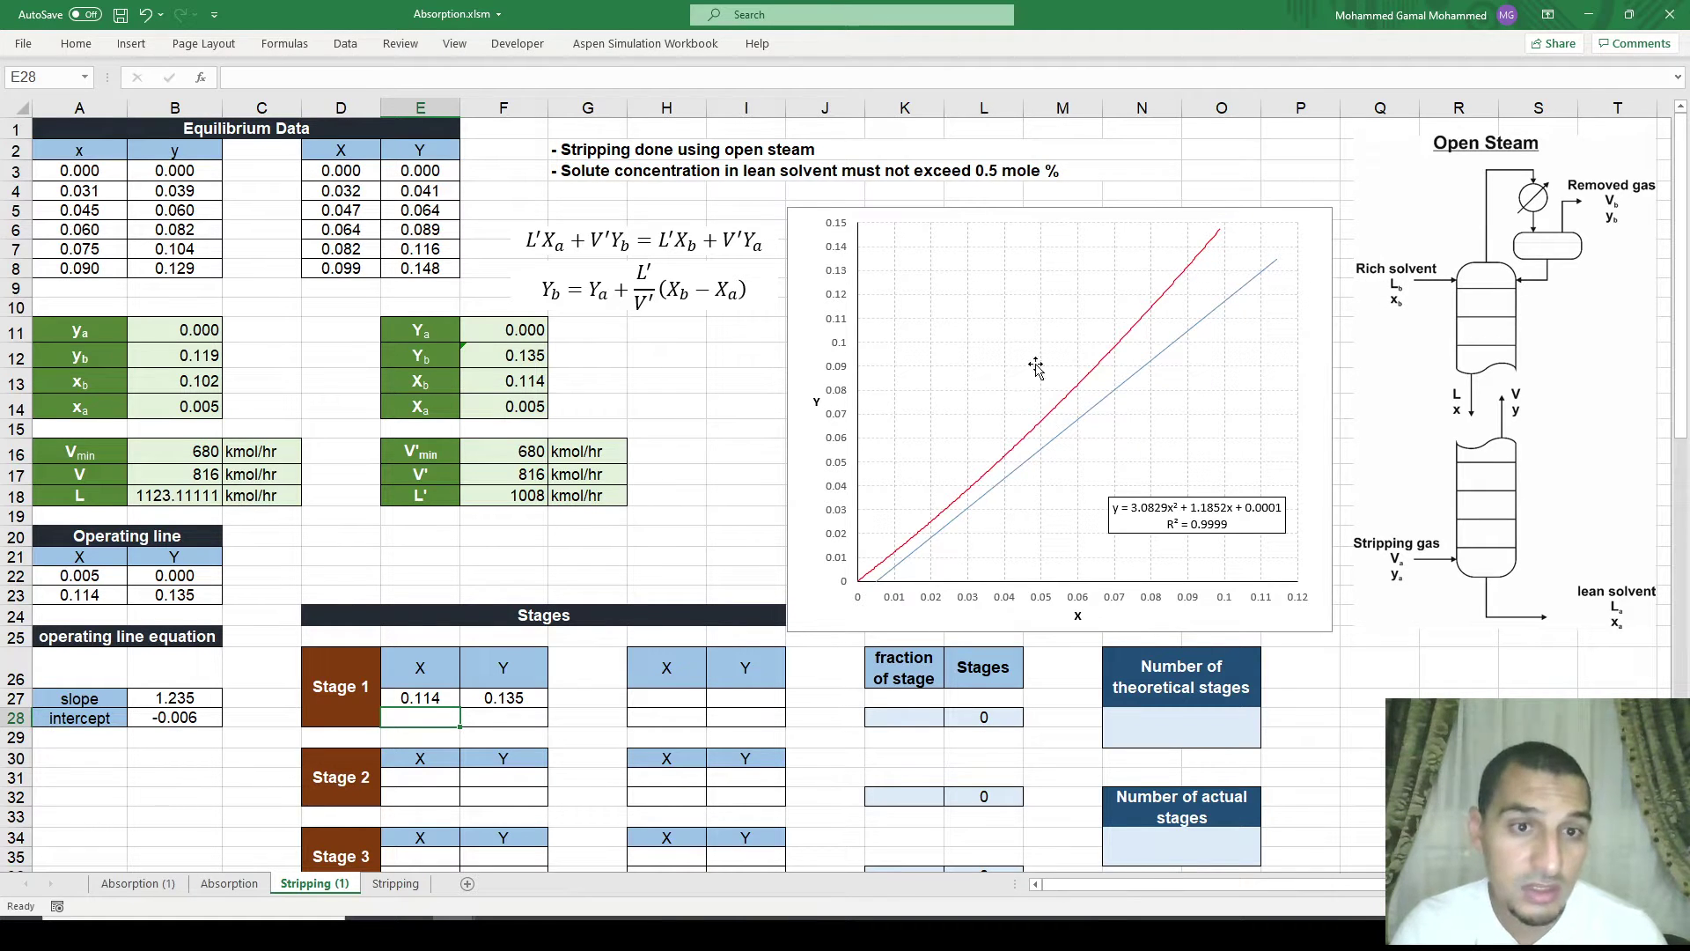
Step: Make Stage 1's second Y in F28 equal to the first with =F27
{"action": "key", "text": "Right"}
{"action": "type", "text": "=F27"}
{"action": "key", "text": "Return"}
{"action": "key", "text": "Up"}
{"action": "key", "text": "Left"}
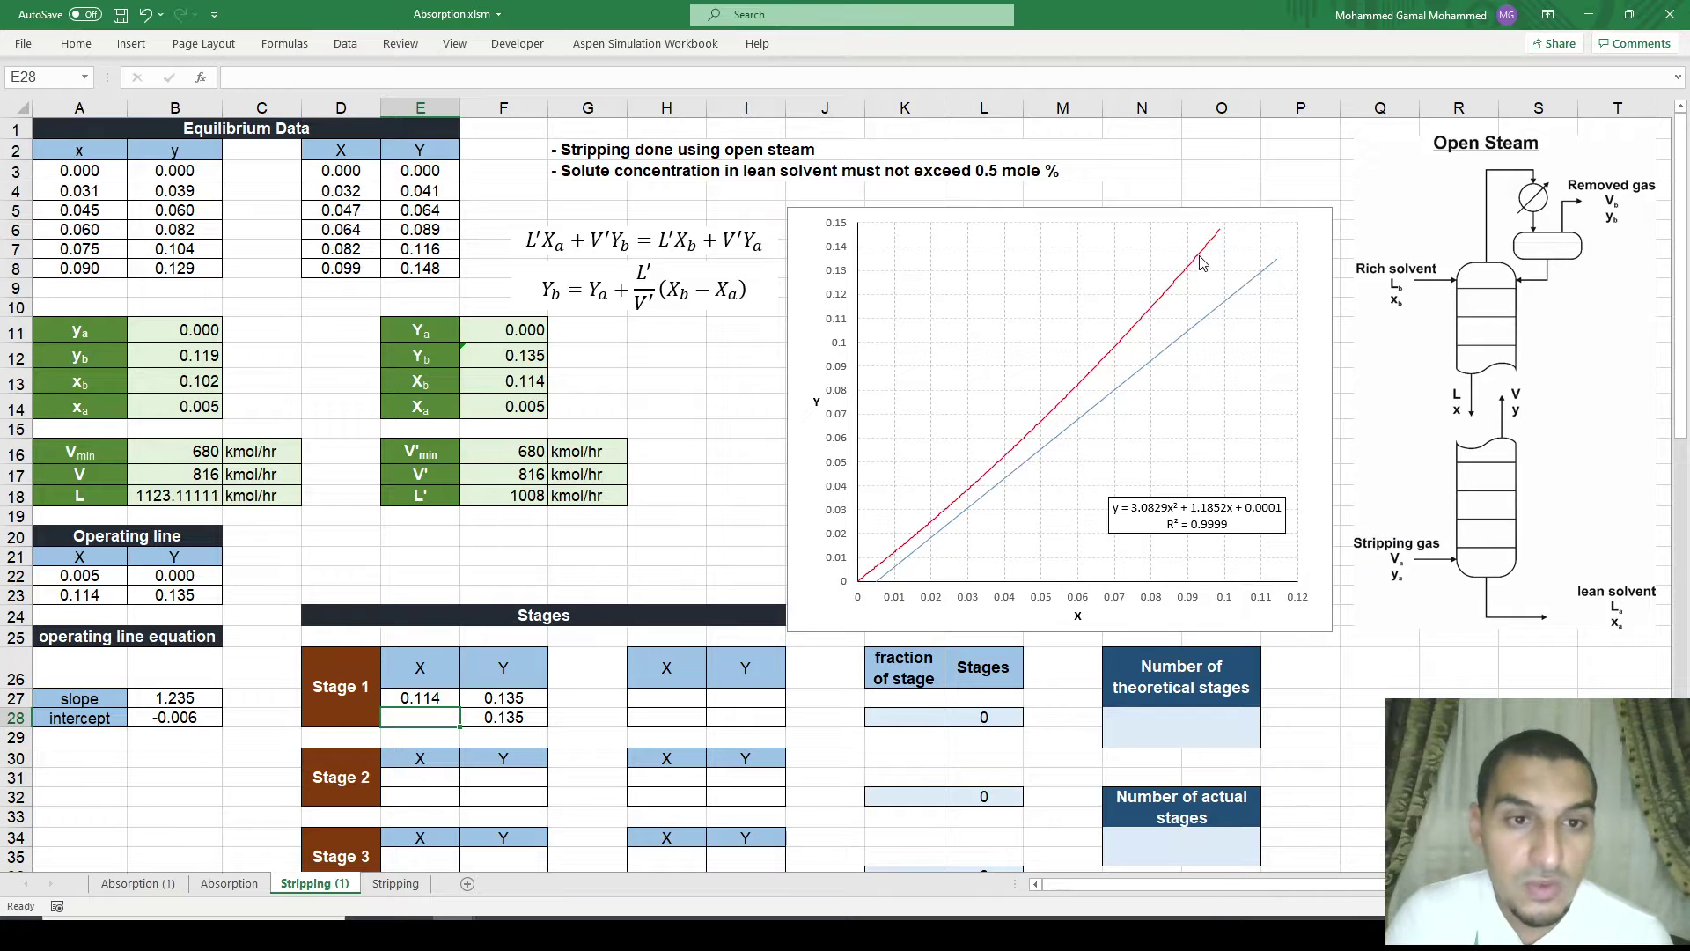
Step: Enter 0.092 in E28 as the estimated second X for Stage 1, leaving the chart layout as it was
{"action": "left_click_drag", "start_coordinate": [895, 583], "coordinate": [858, 604]}
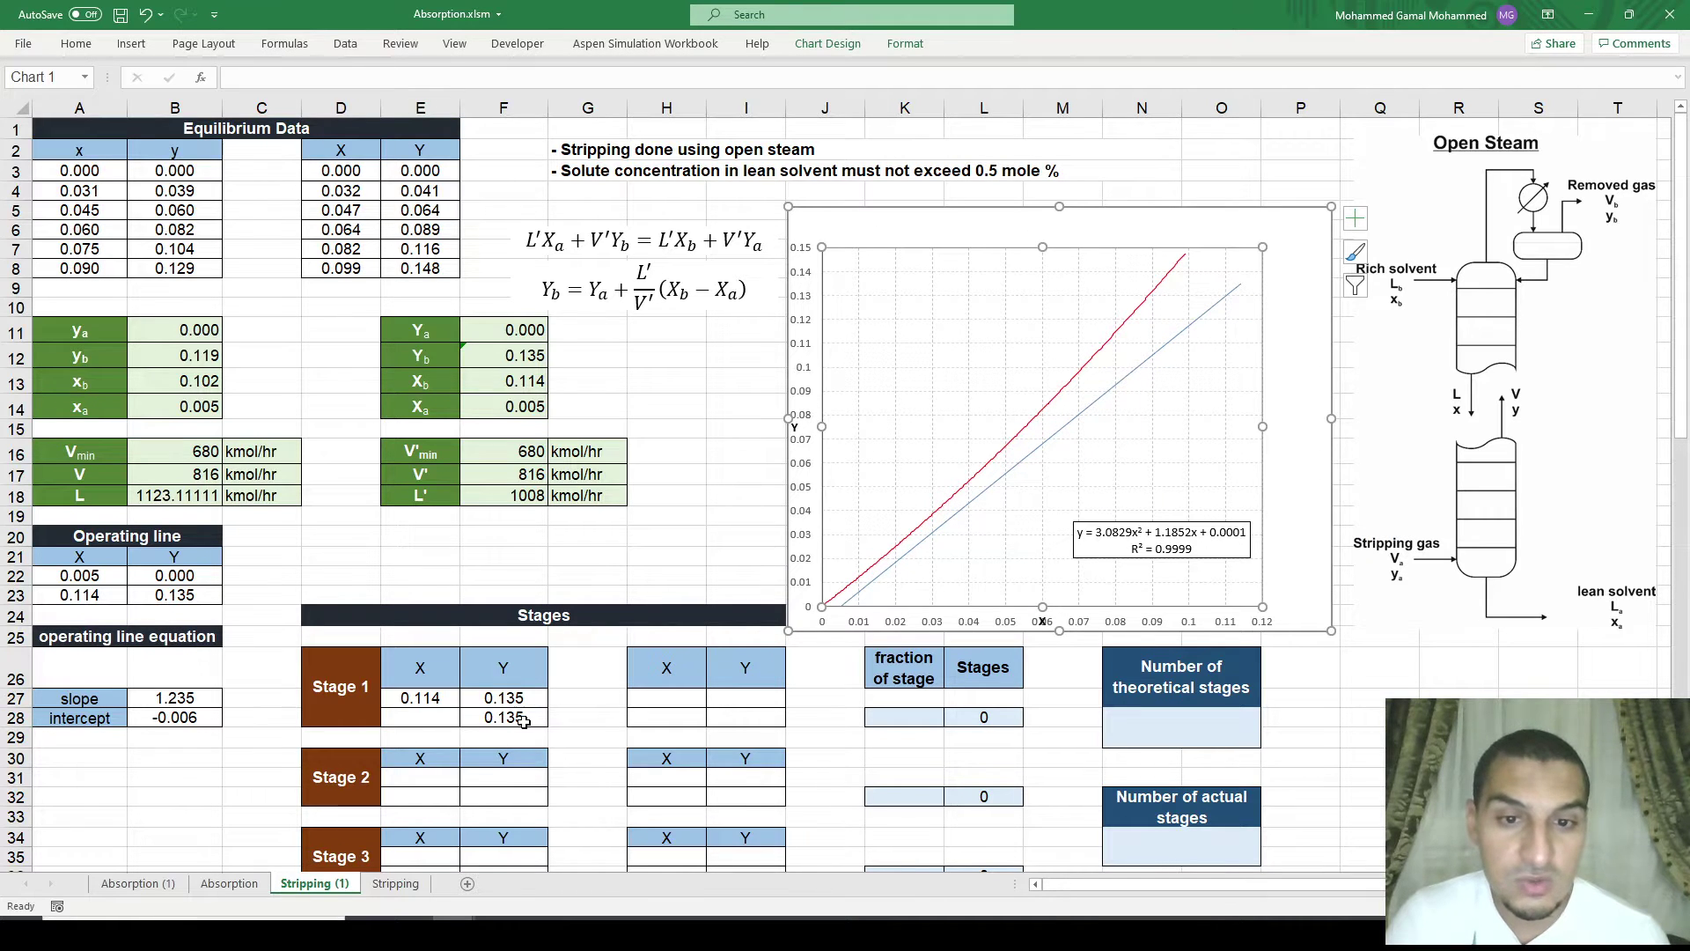
{"action": "key", "text": "ctrl+z"}
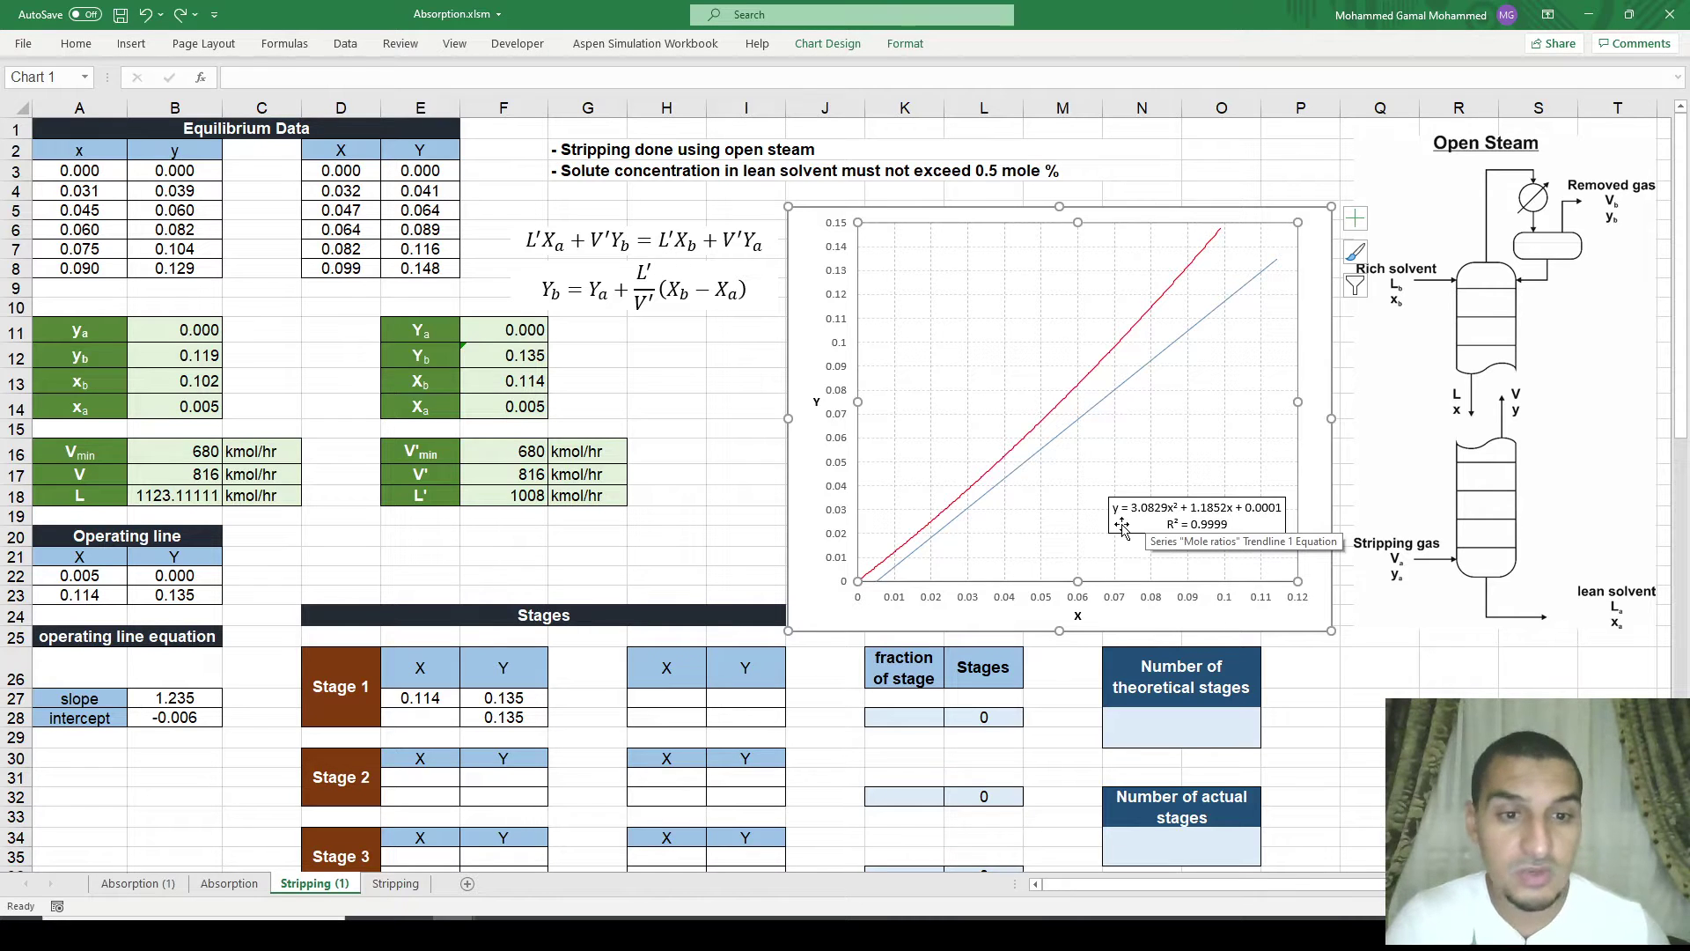
{"action": "left_click", "coordinate": [447, 725]}
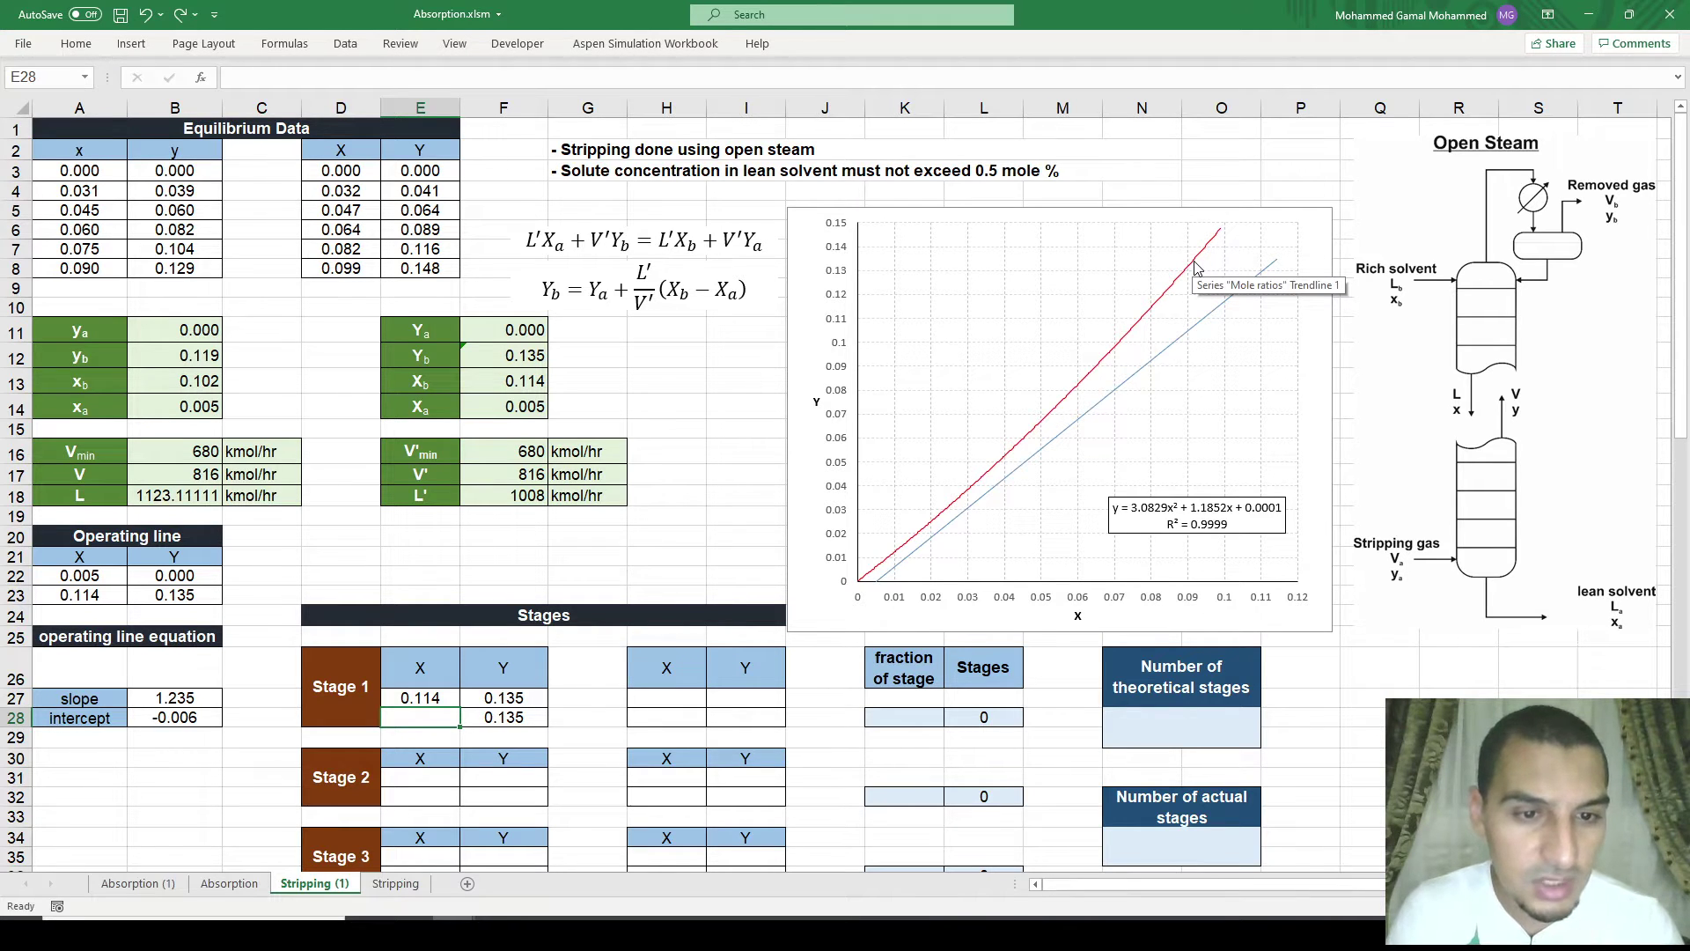
{"action": "type", "text": ".09"}
{"action": "key", "text": "Return"}
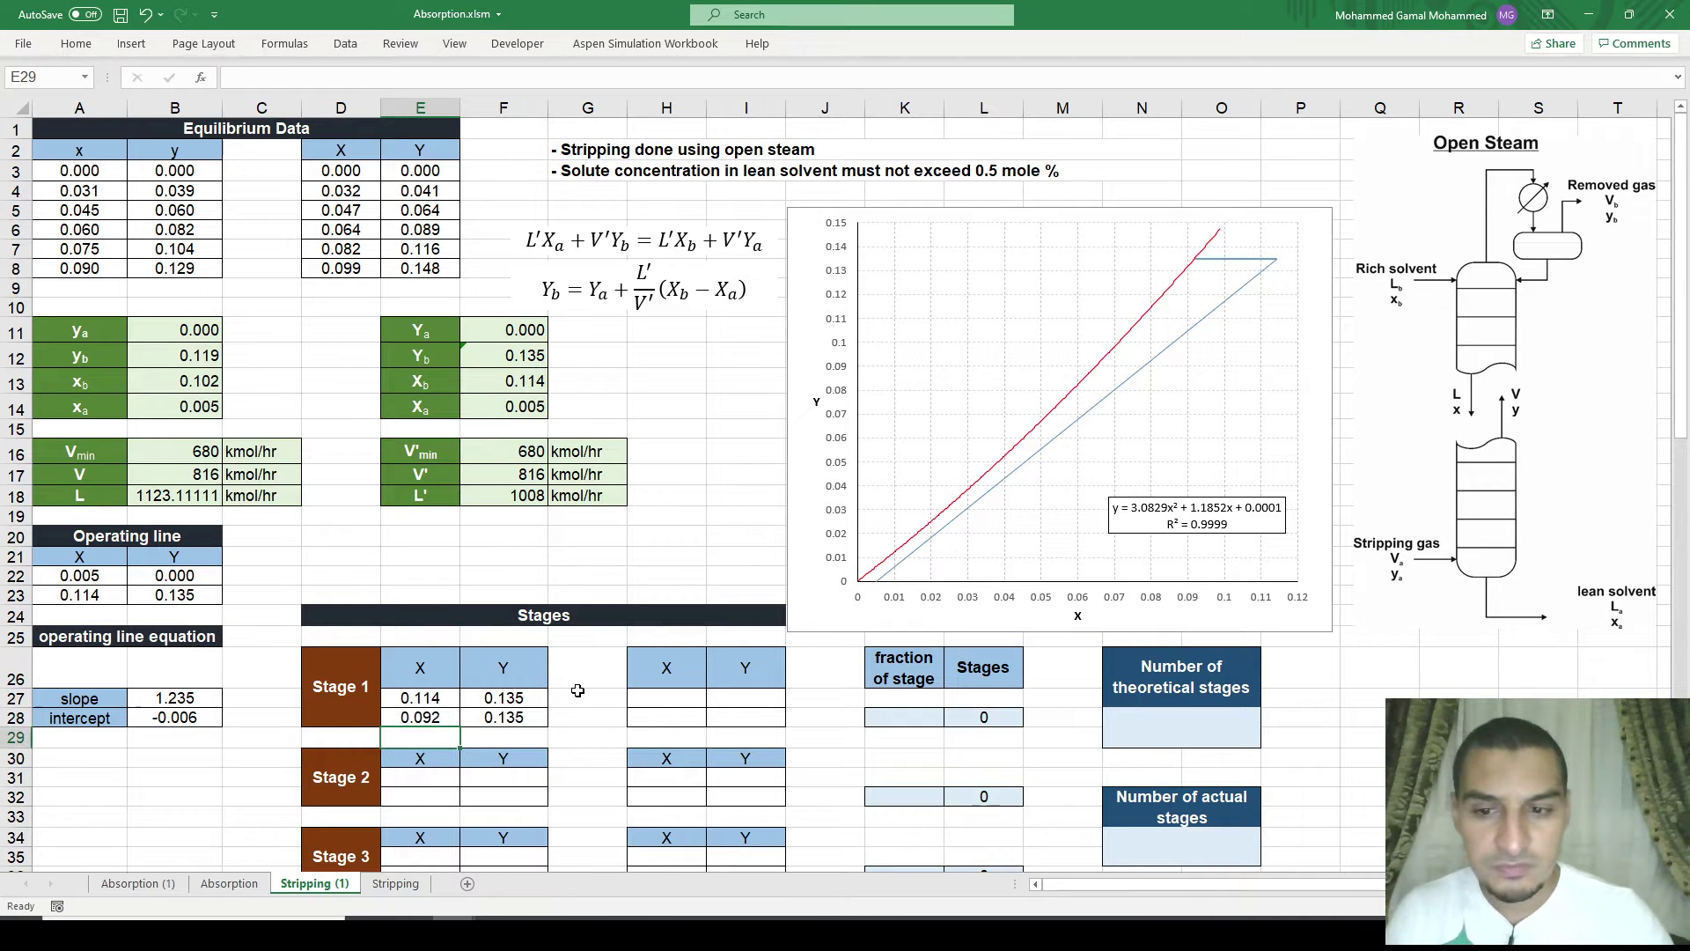
Step: Evaluate the equilibrium trendline at the estimated X in G28 with =3.0829*E28^2+1.1852*E28+0.0001
{"action": "key", "text": "Up"}
{"action": "key", "text": "Right"}
{"action": "key", "text": "Right"}
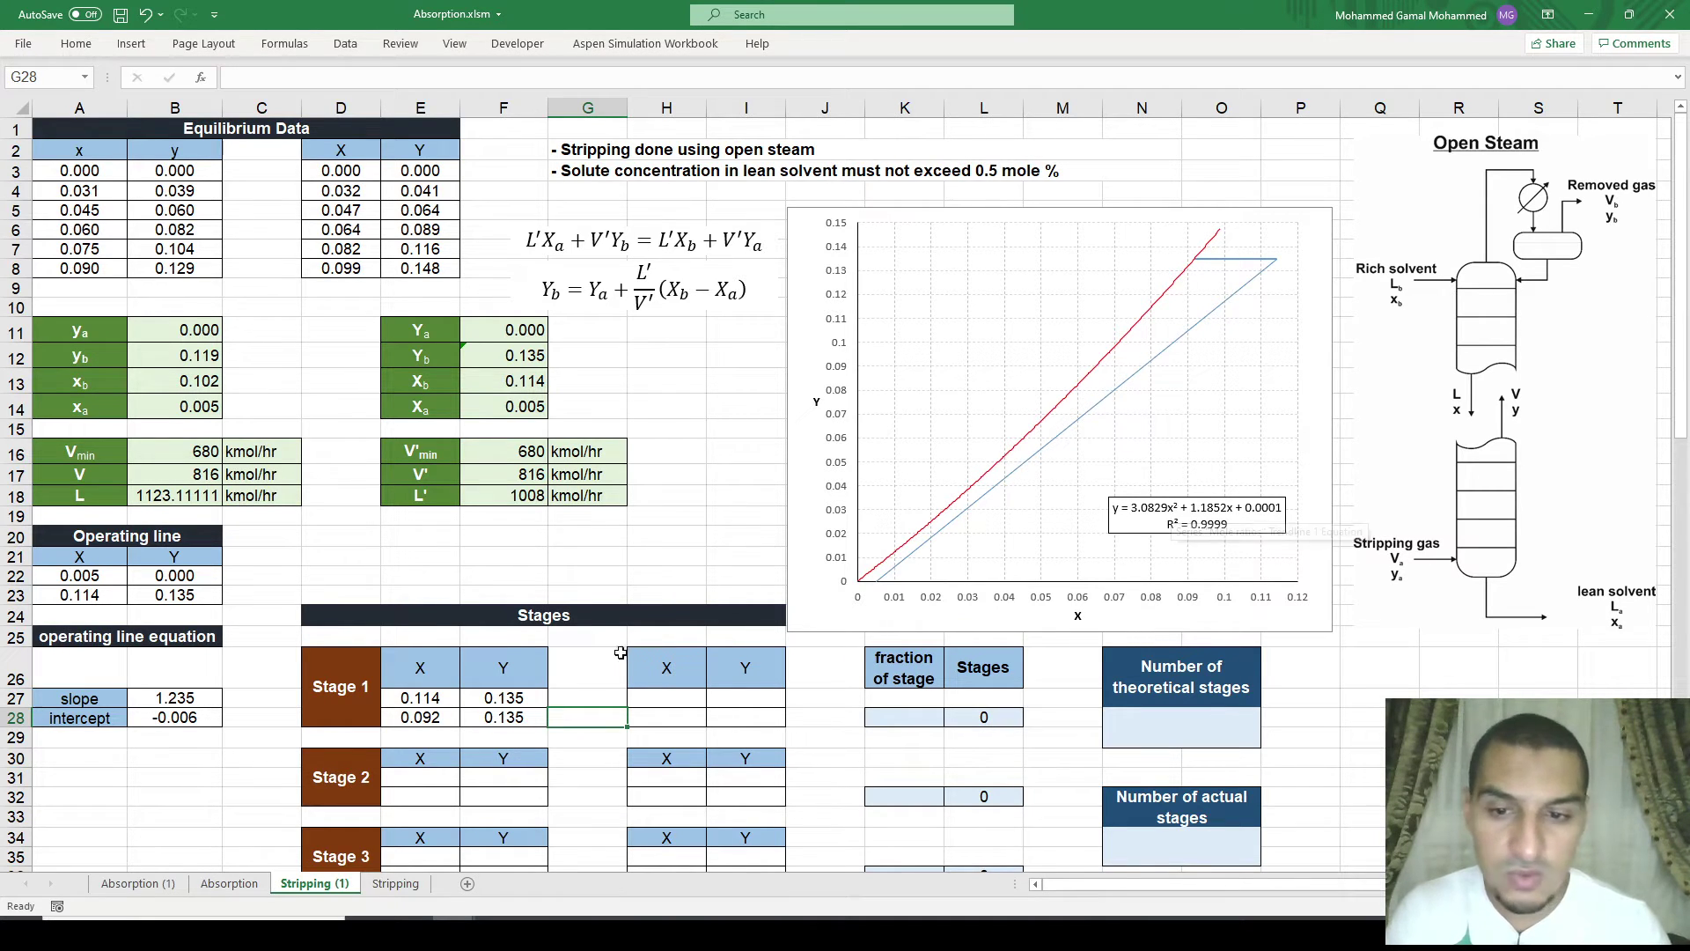
{"action": "type", "text": "="}
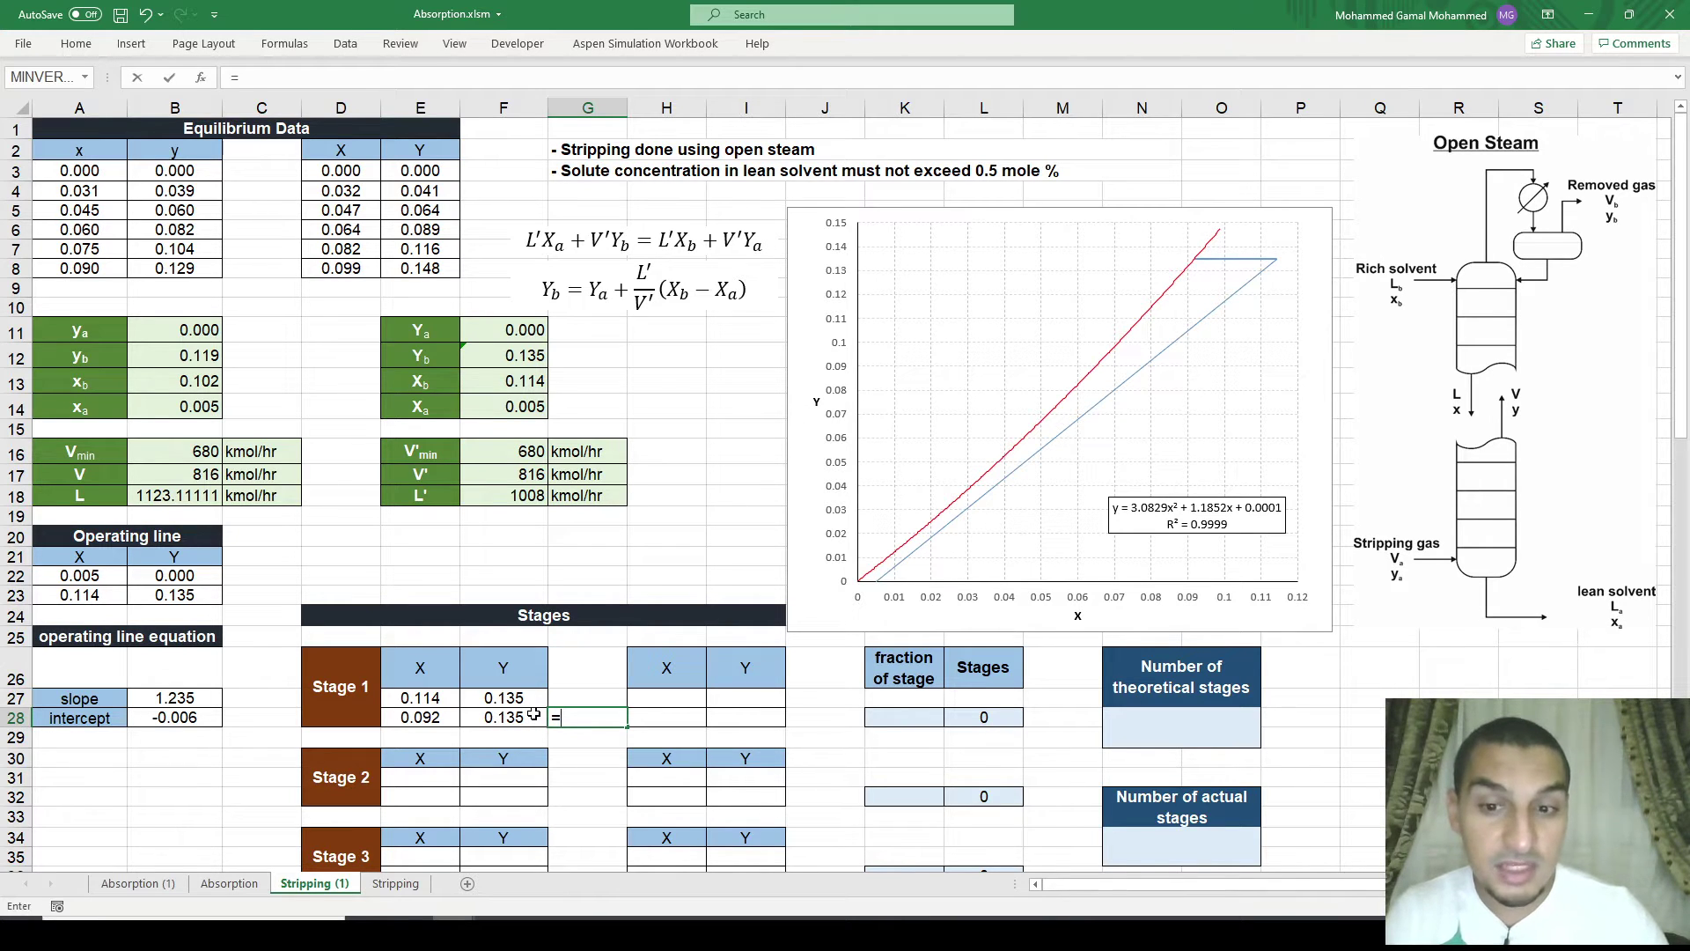
{"action": "type", "text": "3.0829*"}
{"action": "key", "text": "Left"}
{"action": "key", "text": "Left"}
{"action": "type", "text": "^"}
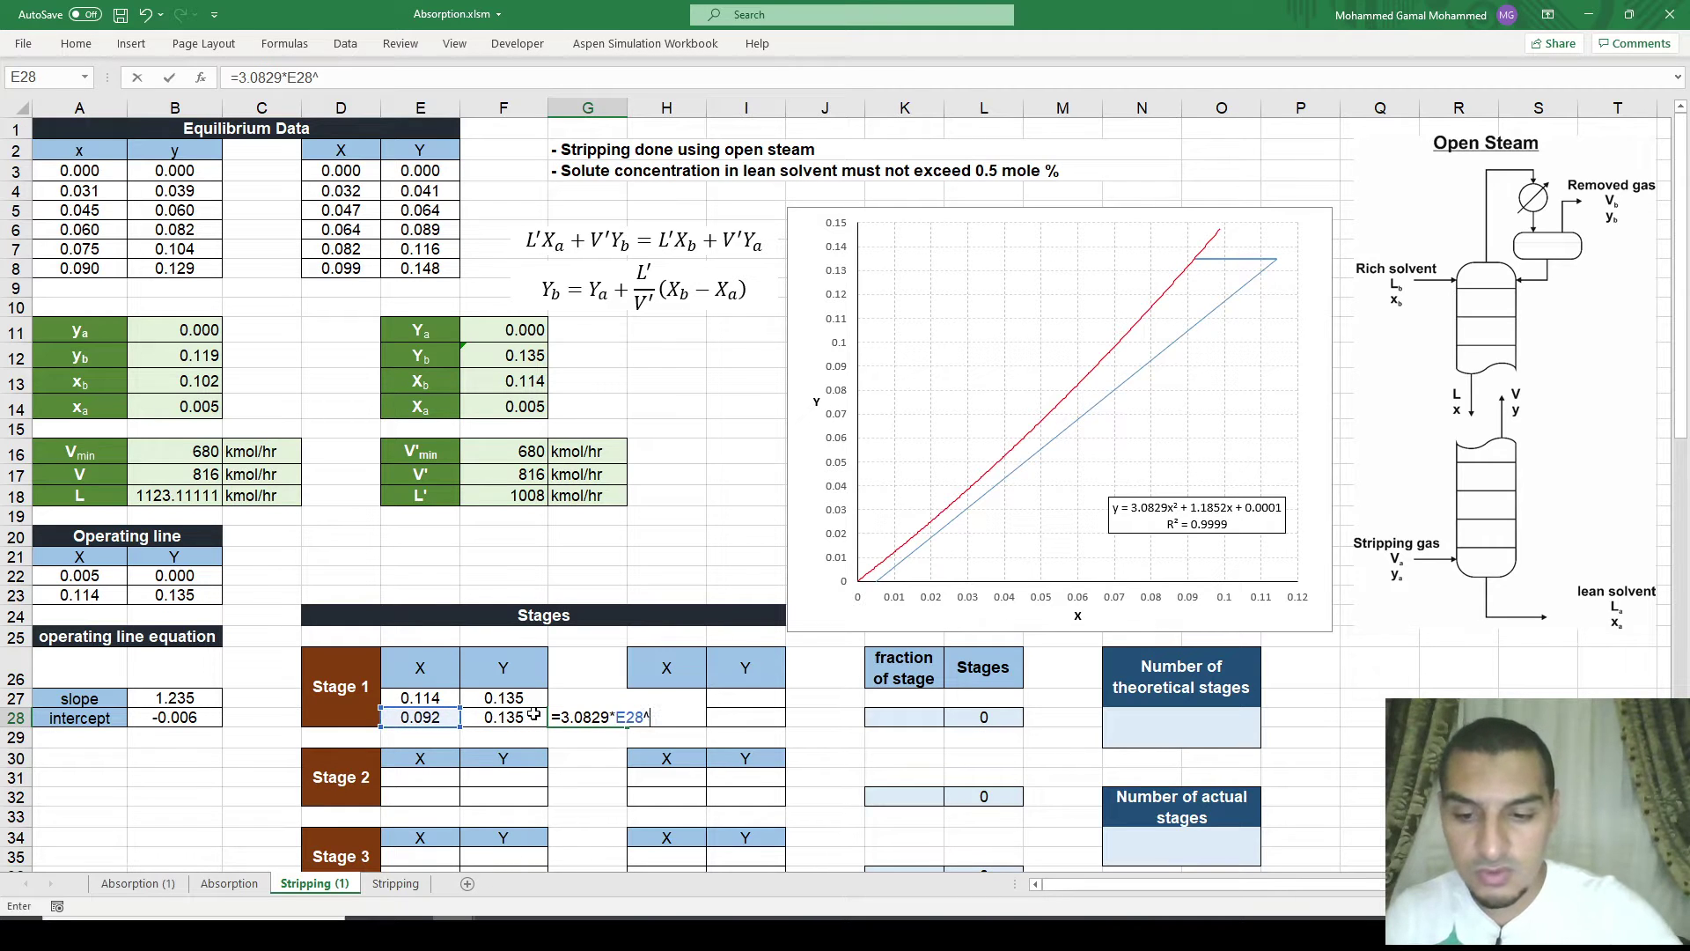
{"action": "type", "text": "2+1.1852*"}
{"action": "key", "text": "Left"}
{"action": "key", "text": "Left"}
{"action": "type", "text": "+.0000"}
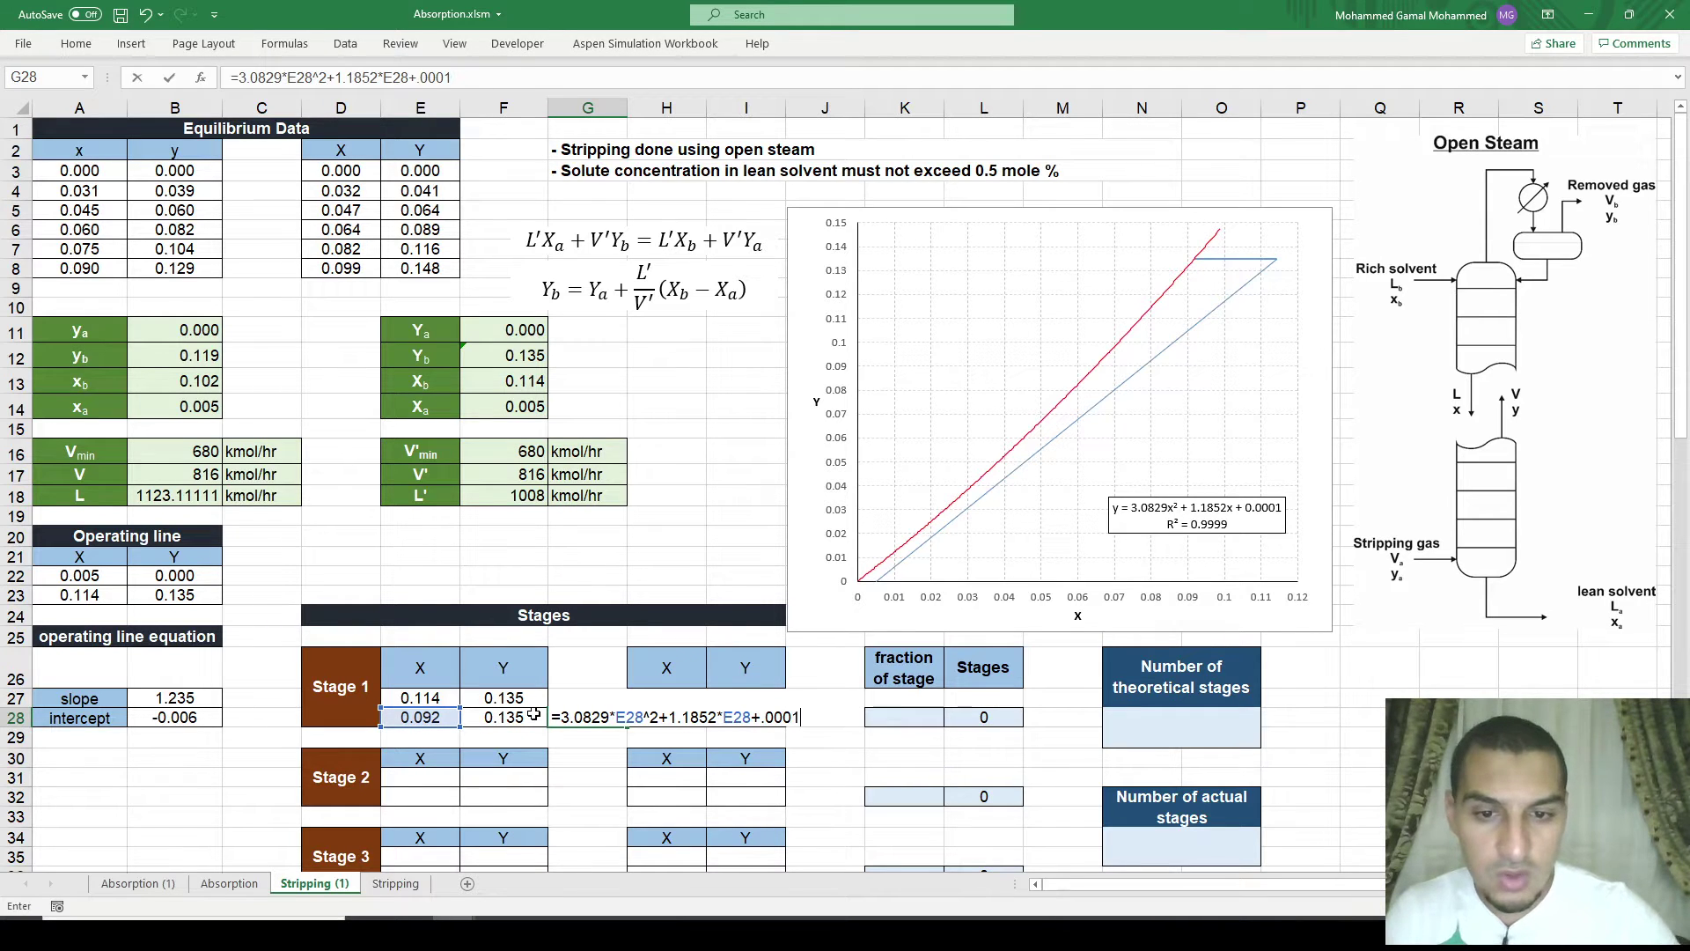
{"action": "key", "text": "Return"}
{"action": "key", "text": "Up"}
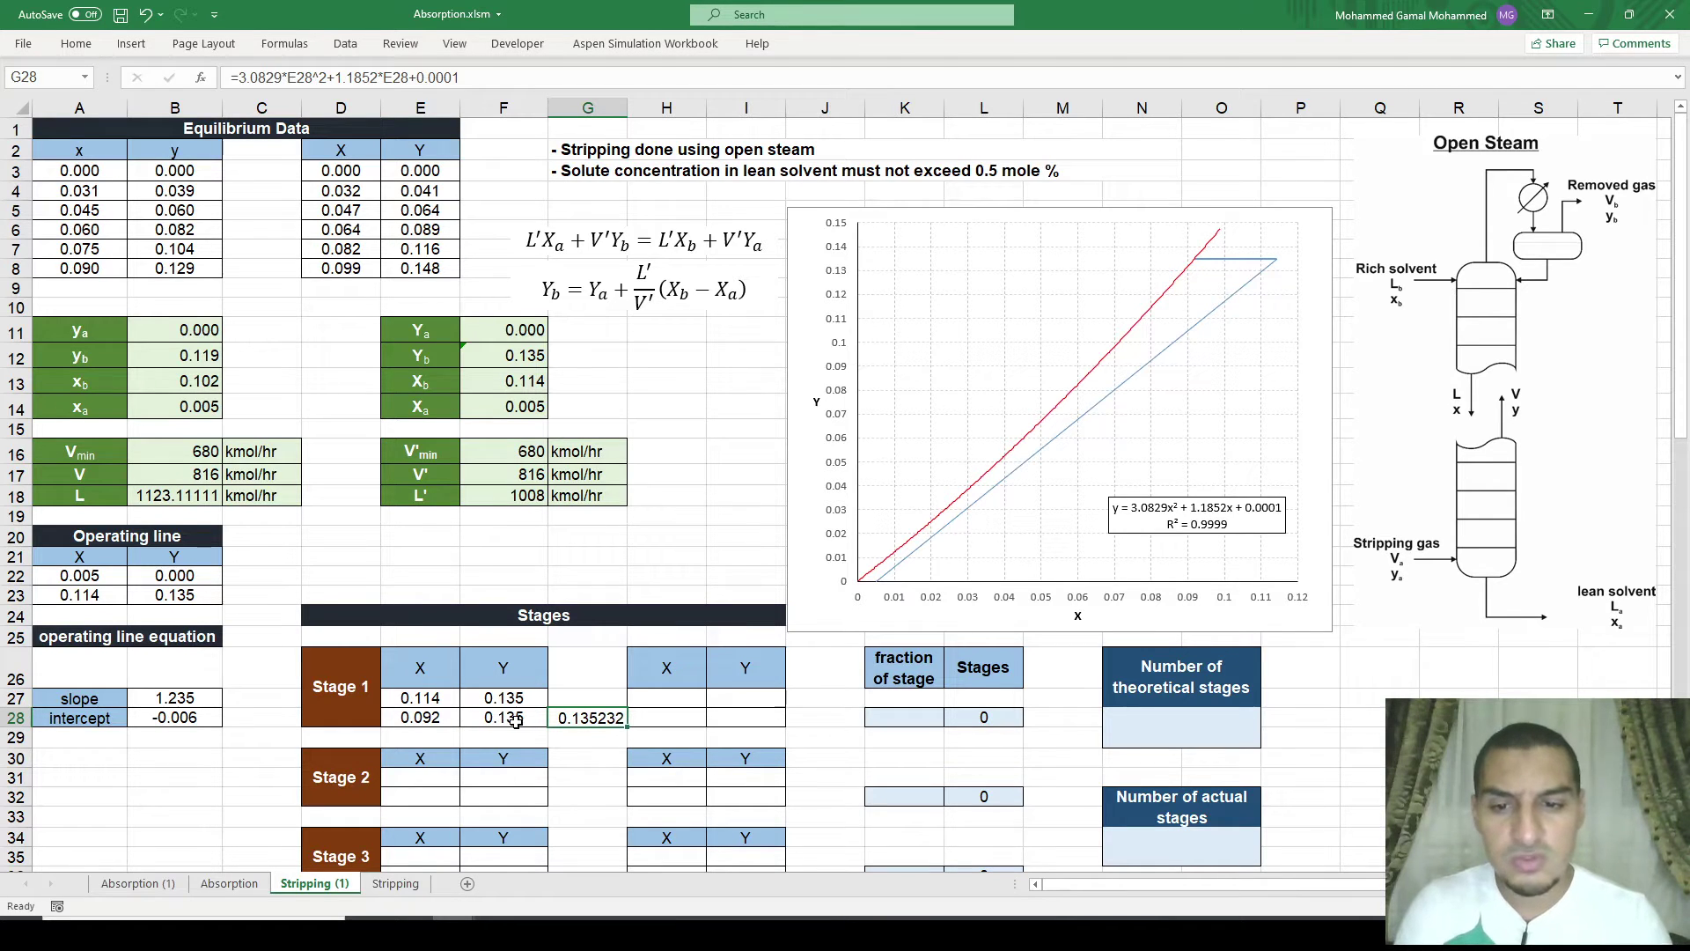
Step: Subtract F28 from the trendline formula in G28 to turn it into an error between the two Y values
{"action": "double_click", "coordinate": [564, 720]}
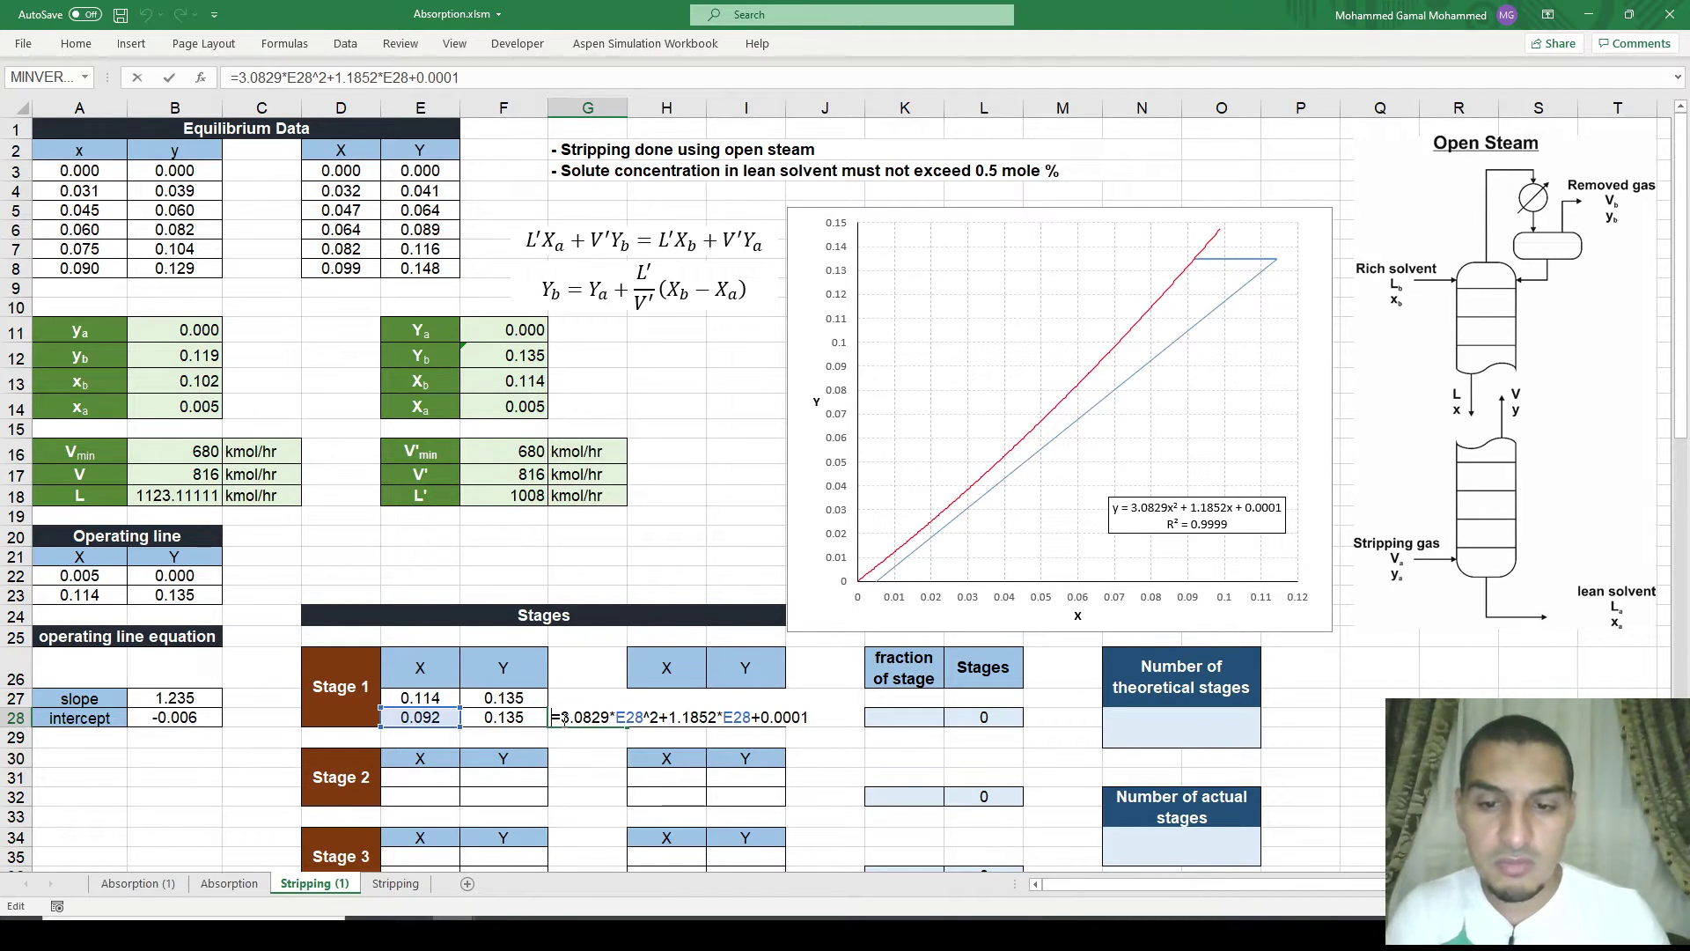
{"action": "key", "text": "End"}
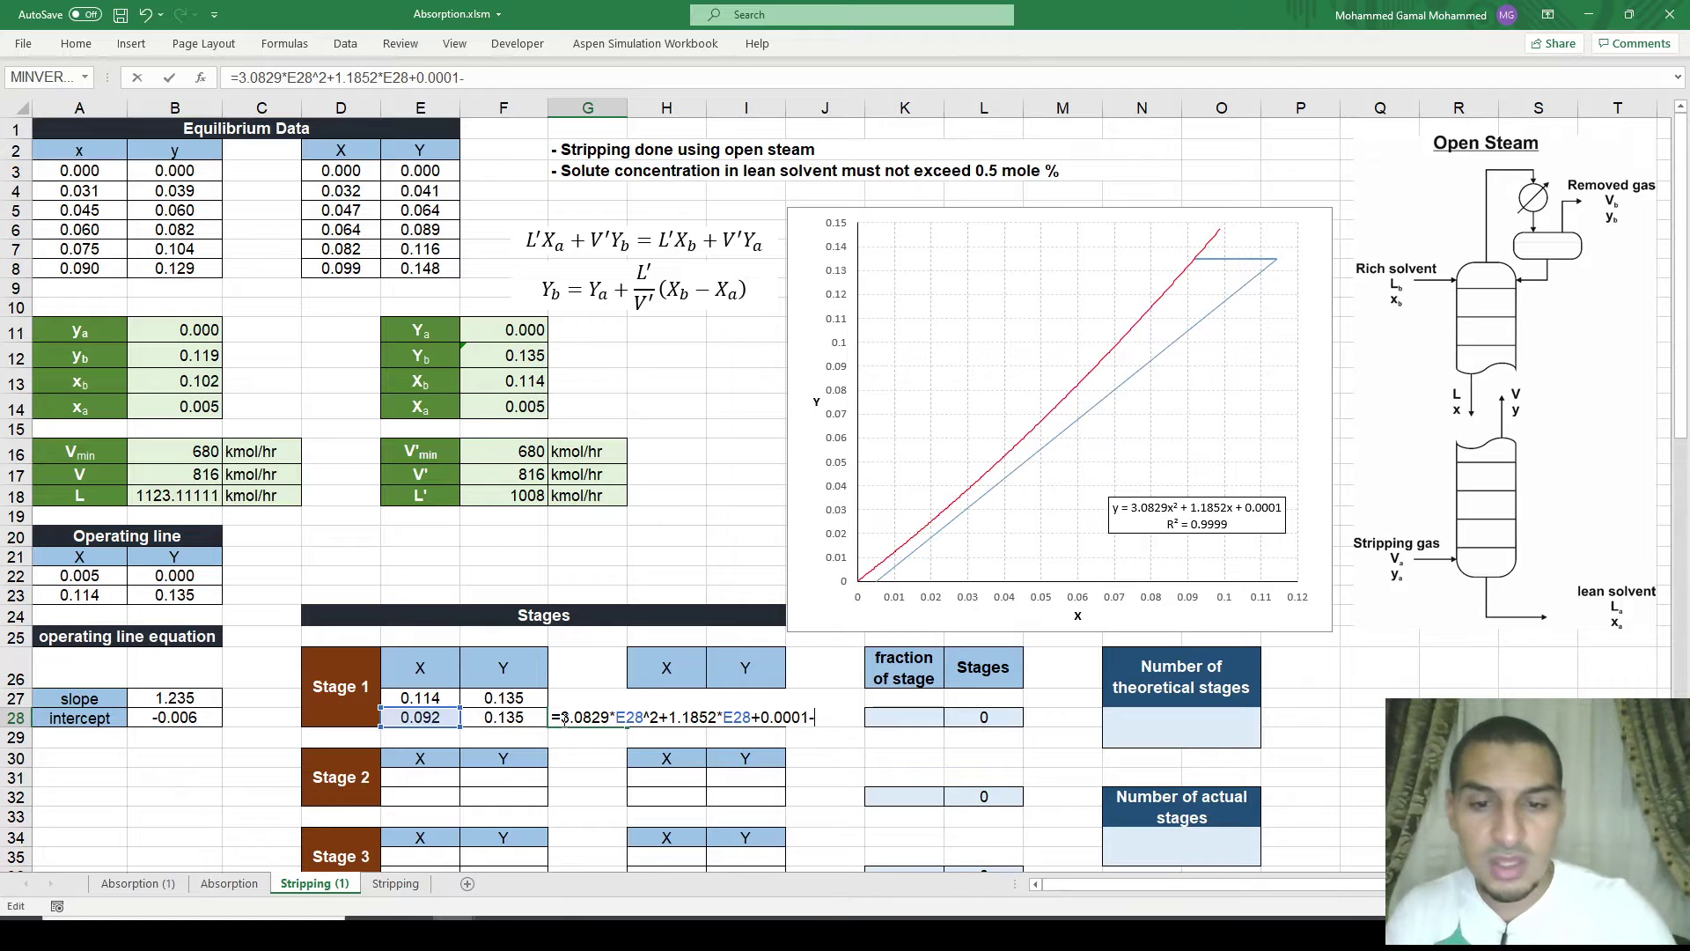
{"action": "type", "text": "-"}
{"action": "left_click", "coordinate": [504, 718]}
{"action": "key", "text": "Return"}
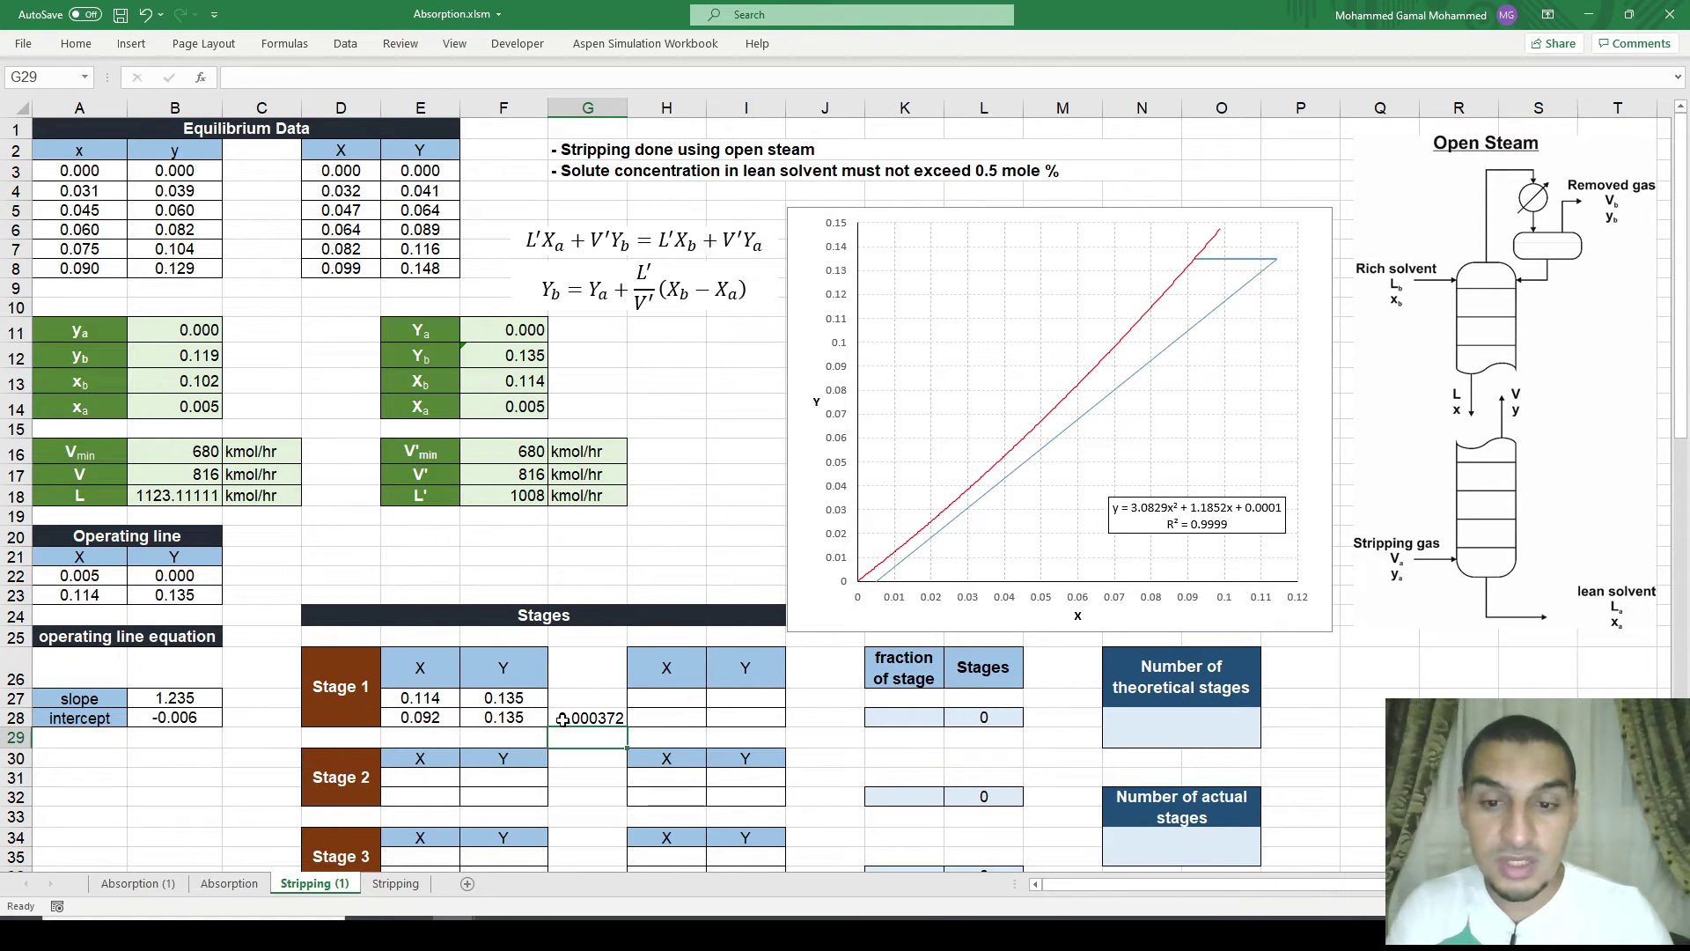
Step: Try a Goal Seek that sets G28 to 0 by changing E28
{"action": "left_click", "coordinate": [509, 714]}
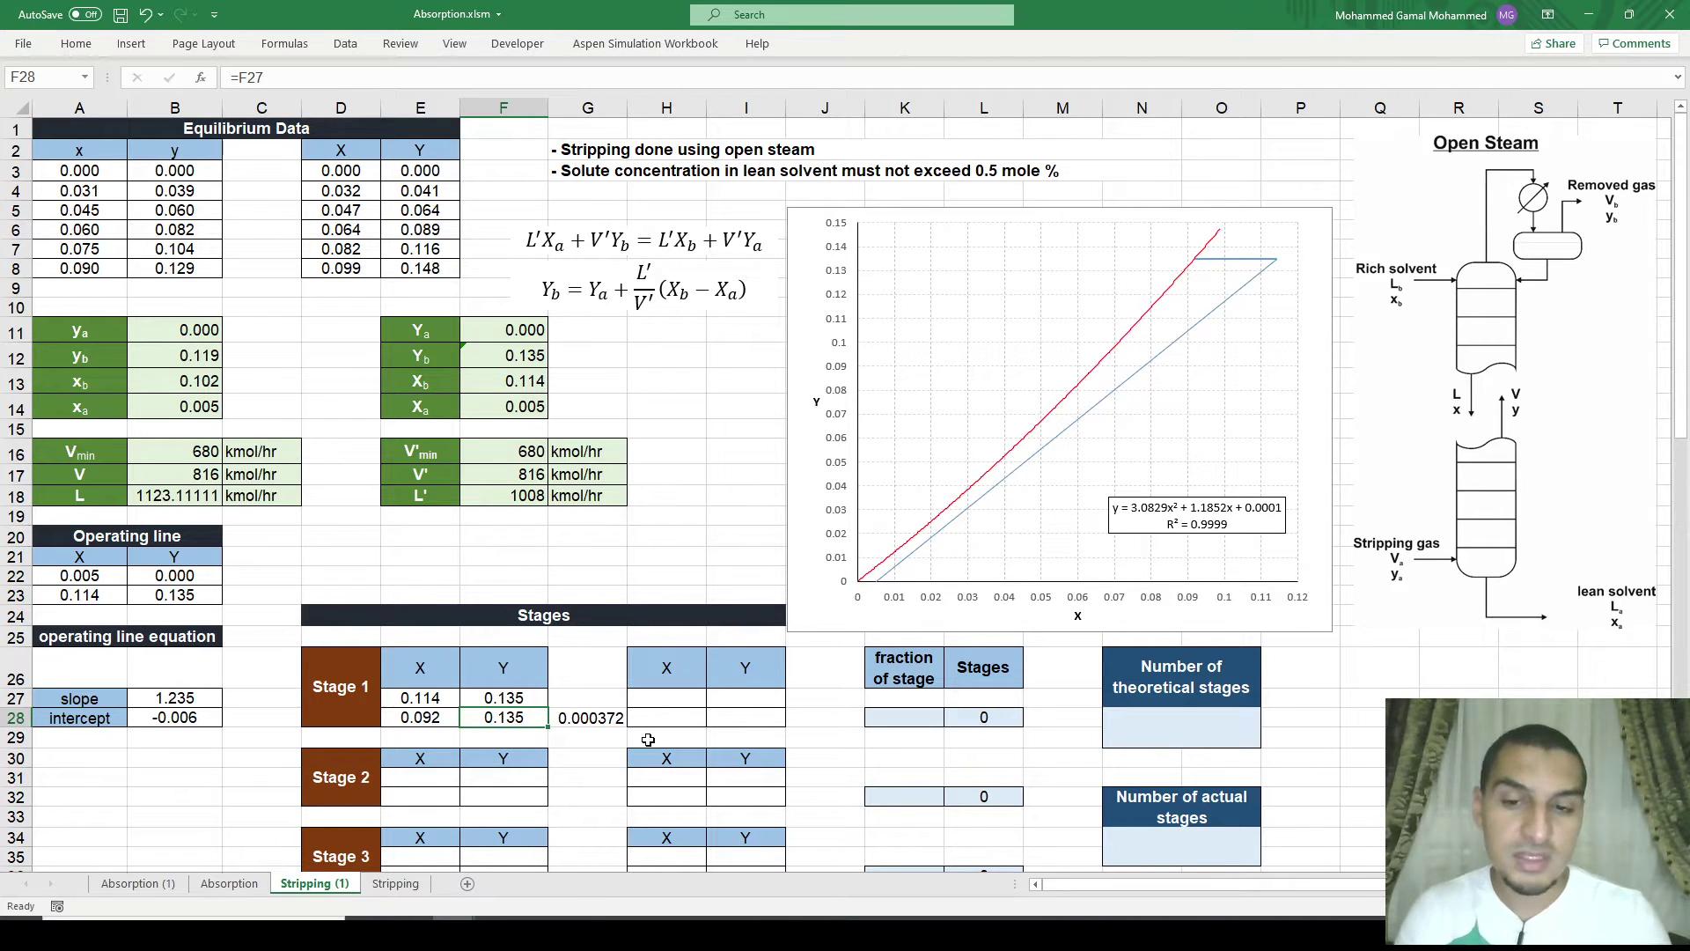
{"action": "left_click", "coordinate": [581, 726]}
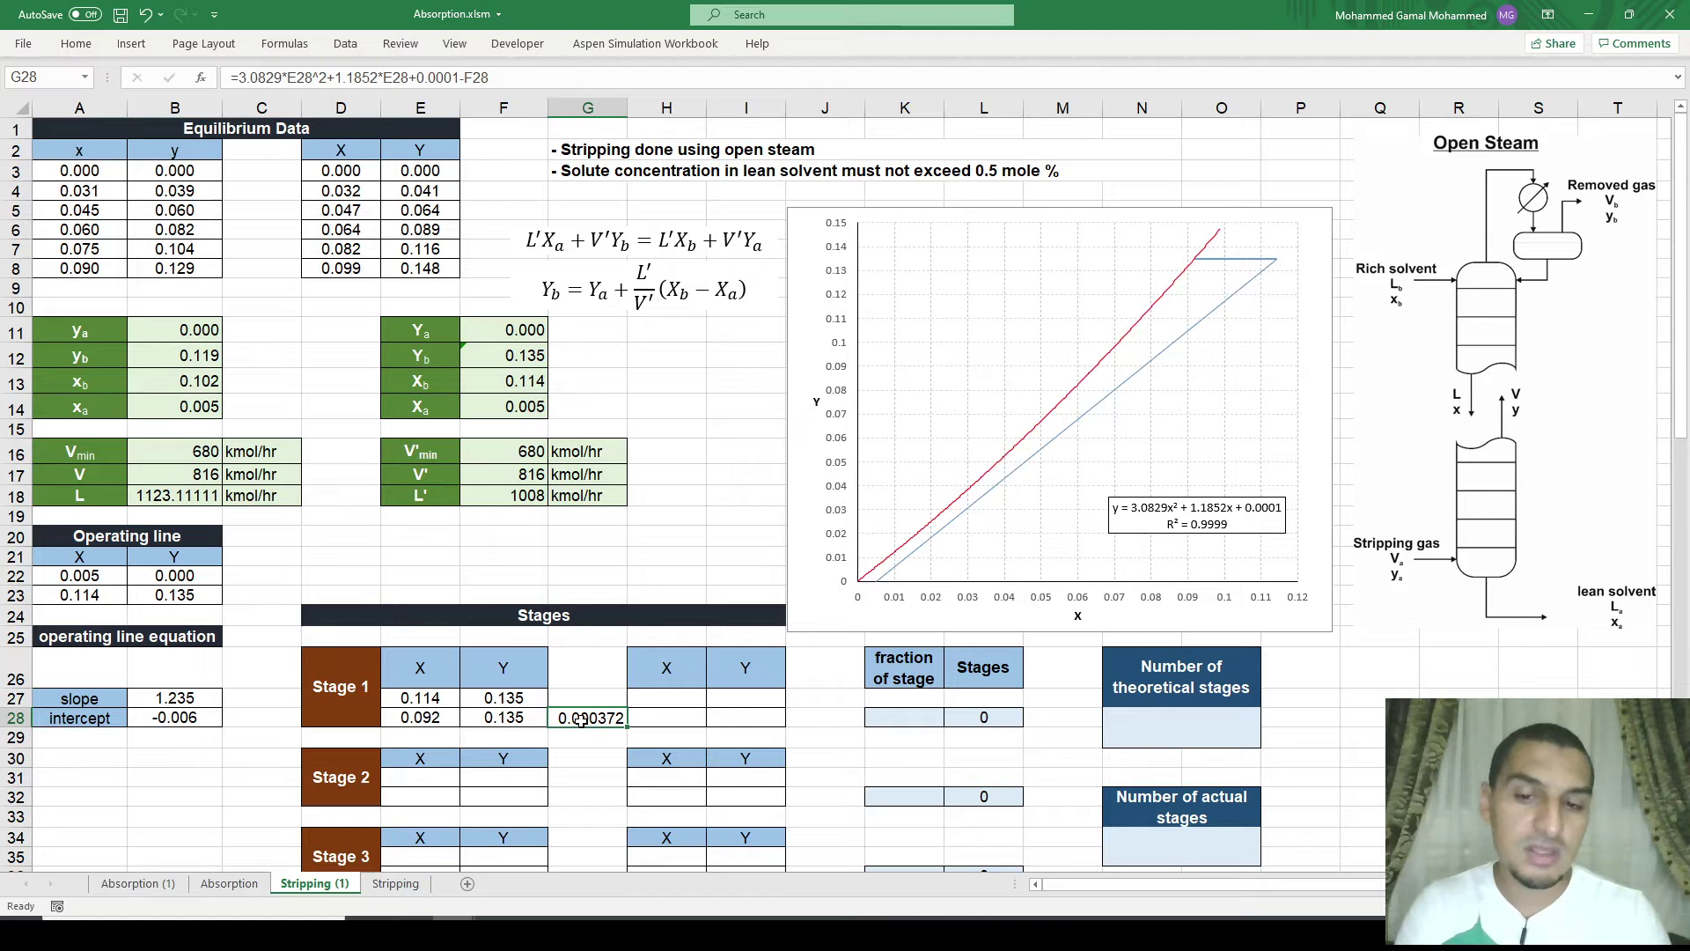
{"action": "double_click", "coordinate": [582, 723]}
{"action": "key", "text": "ctrl+Return"}
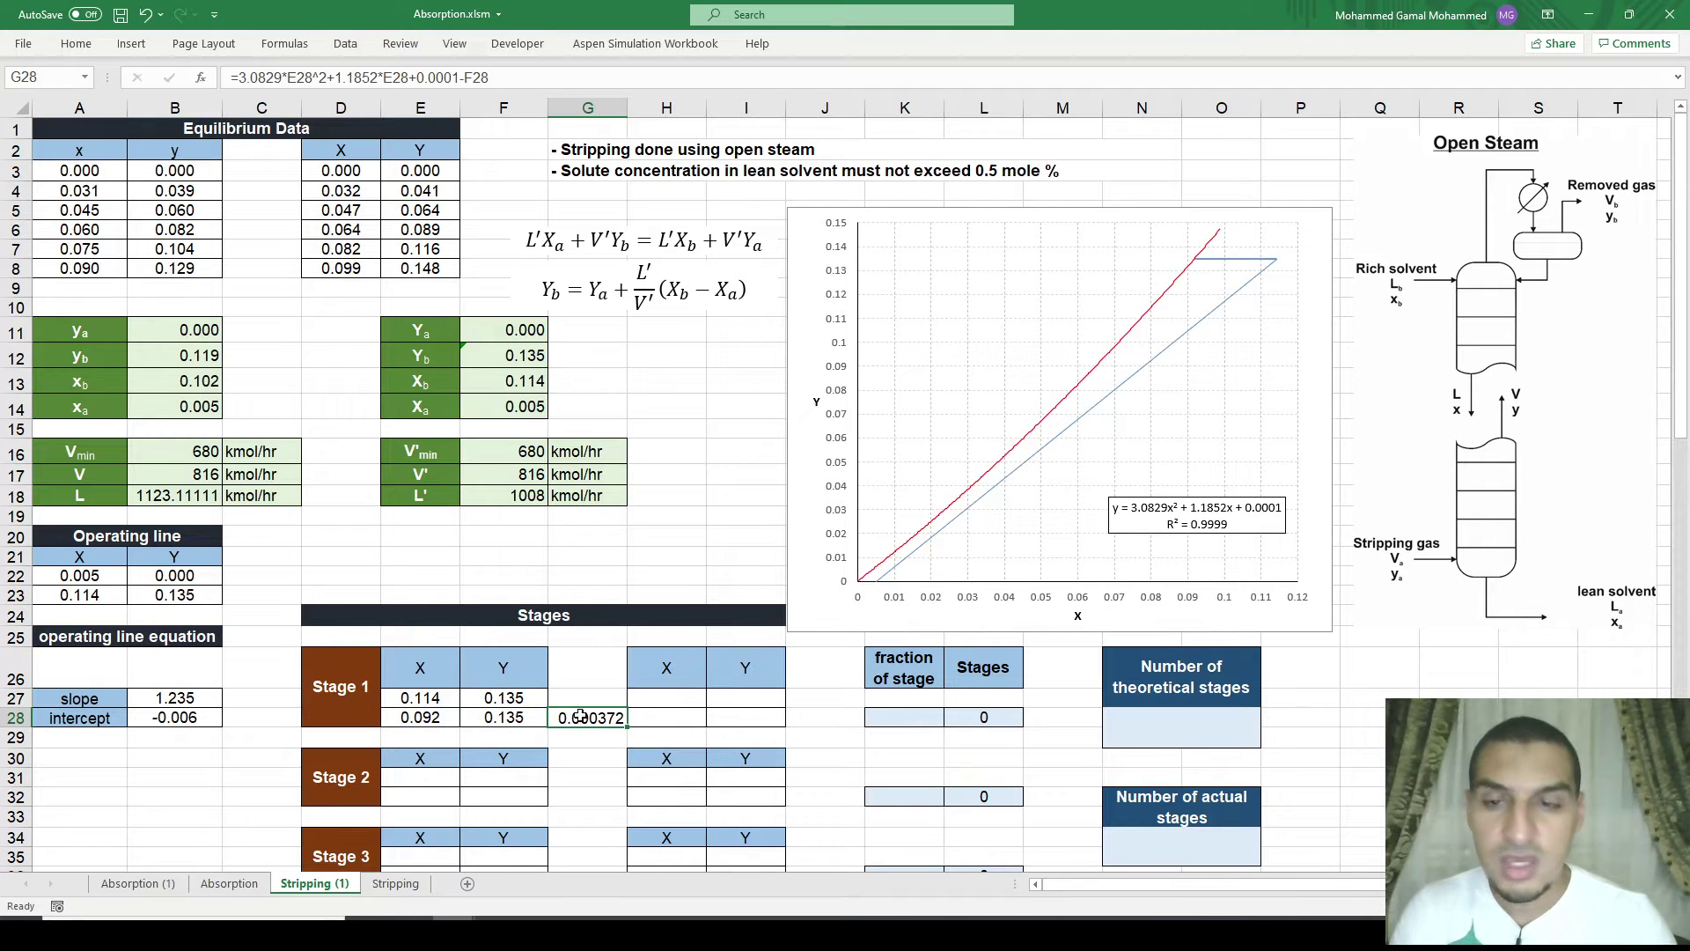
{"action": "left_click", "coordinate": [345, 44]}
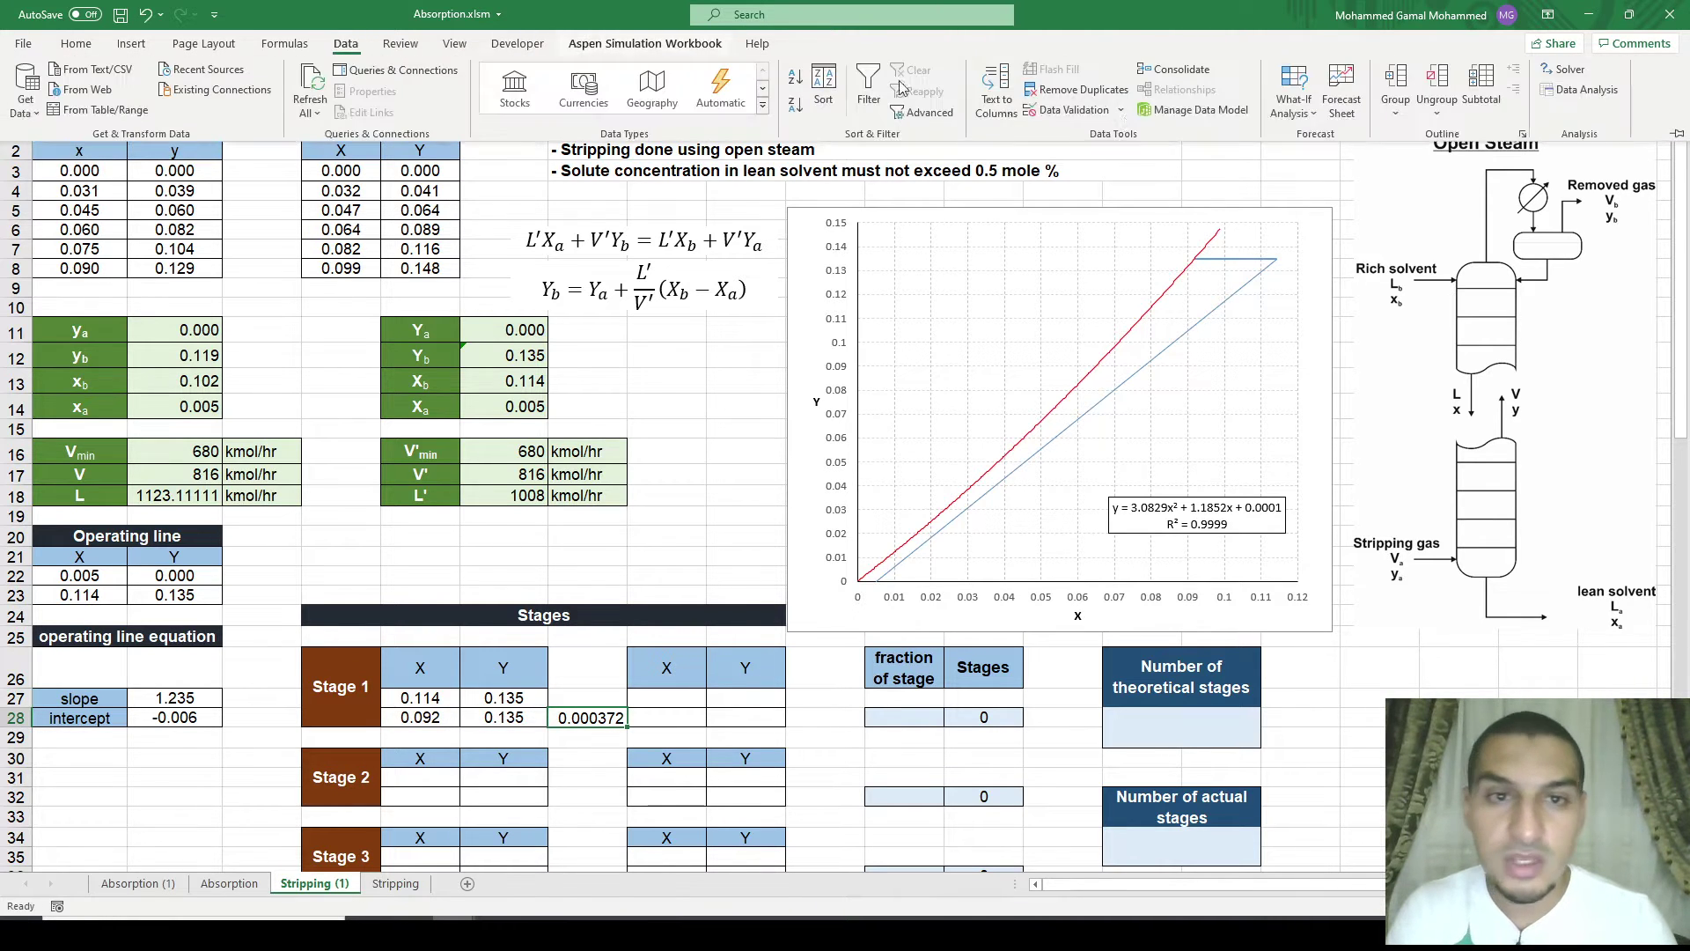
{"action": "left_click", "coordinate": [1294, 98]}
{"action": "left_click", "coordinate": [1325, 161]}
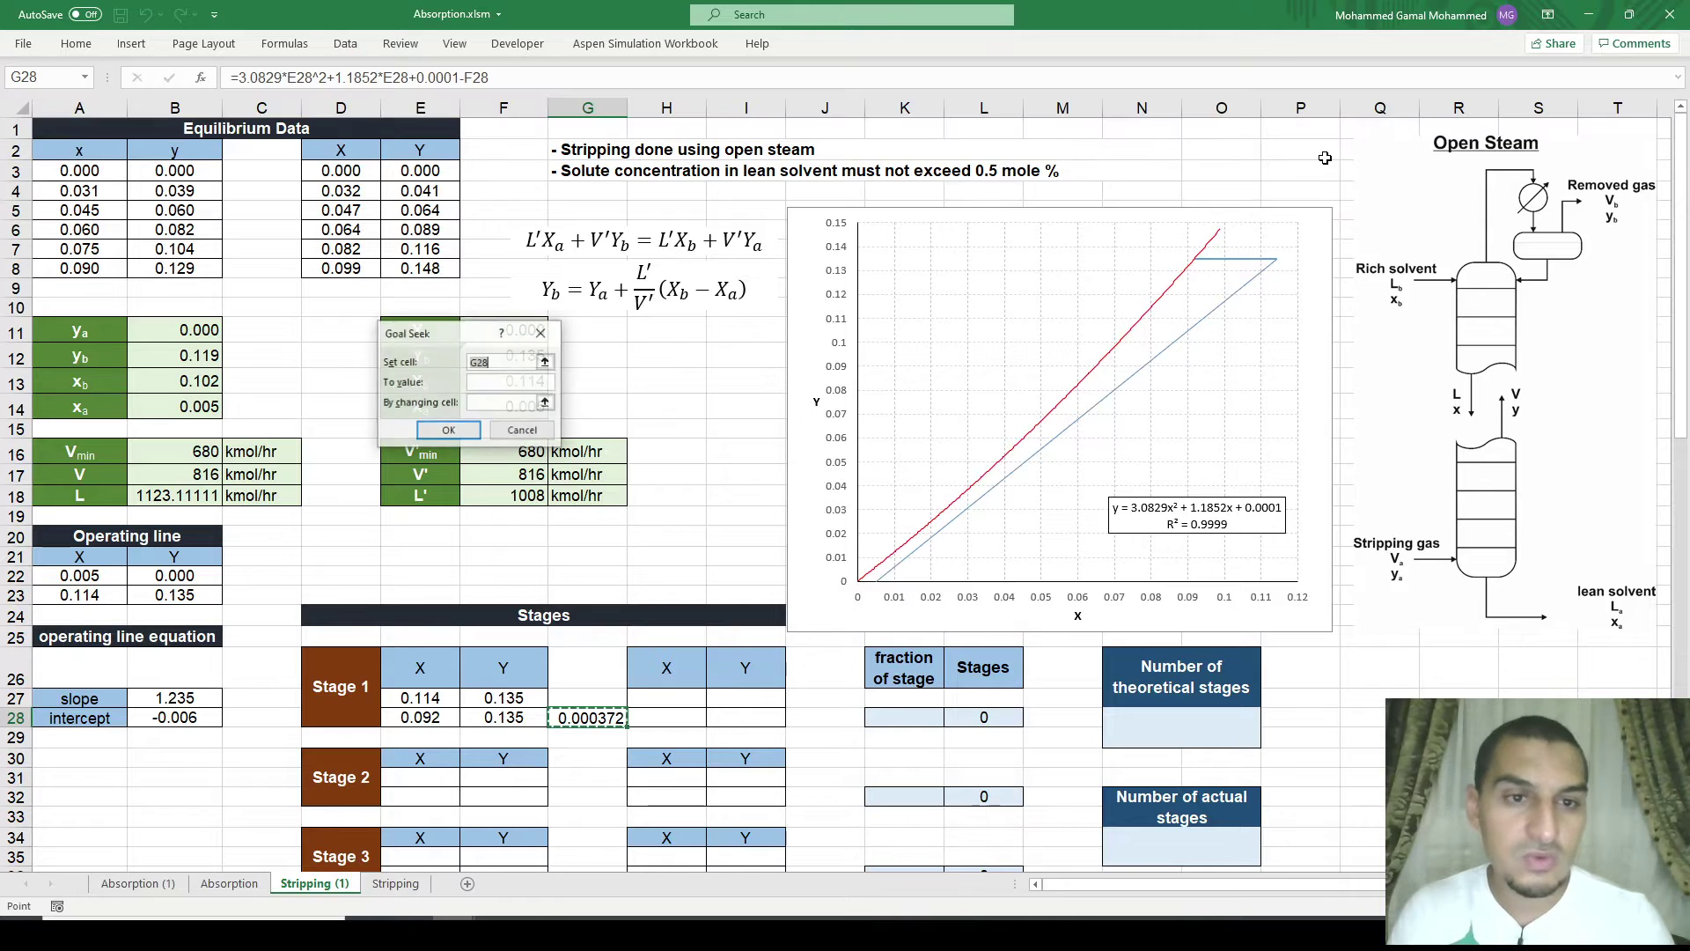
{"action": "key", "text": "Tab"}
{"action": "type", "text": "0"}
{"action": "key", "text": "Tab"}
{"action": "key", "text": "Left"}
{"action": "key", "text": "Left"}
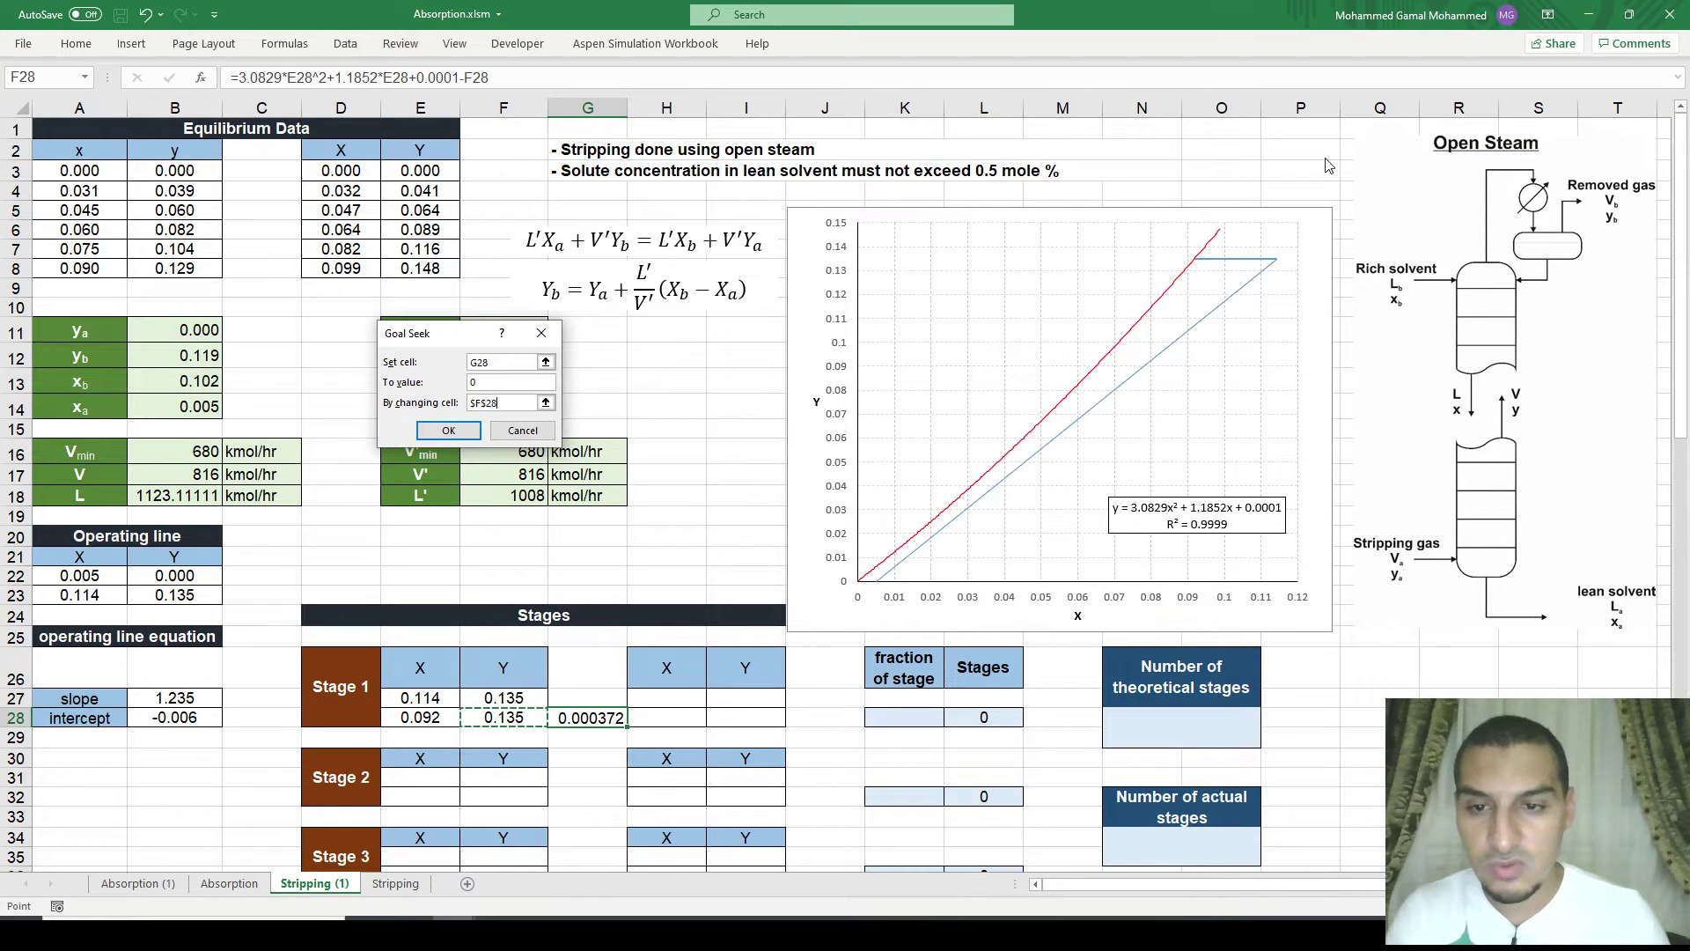
{"action": "key", "text": "Return"}
{"action": "key", "text": "Return"}
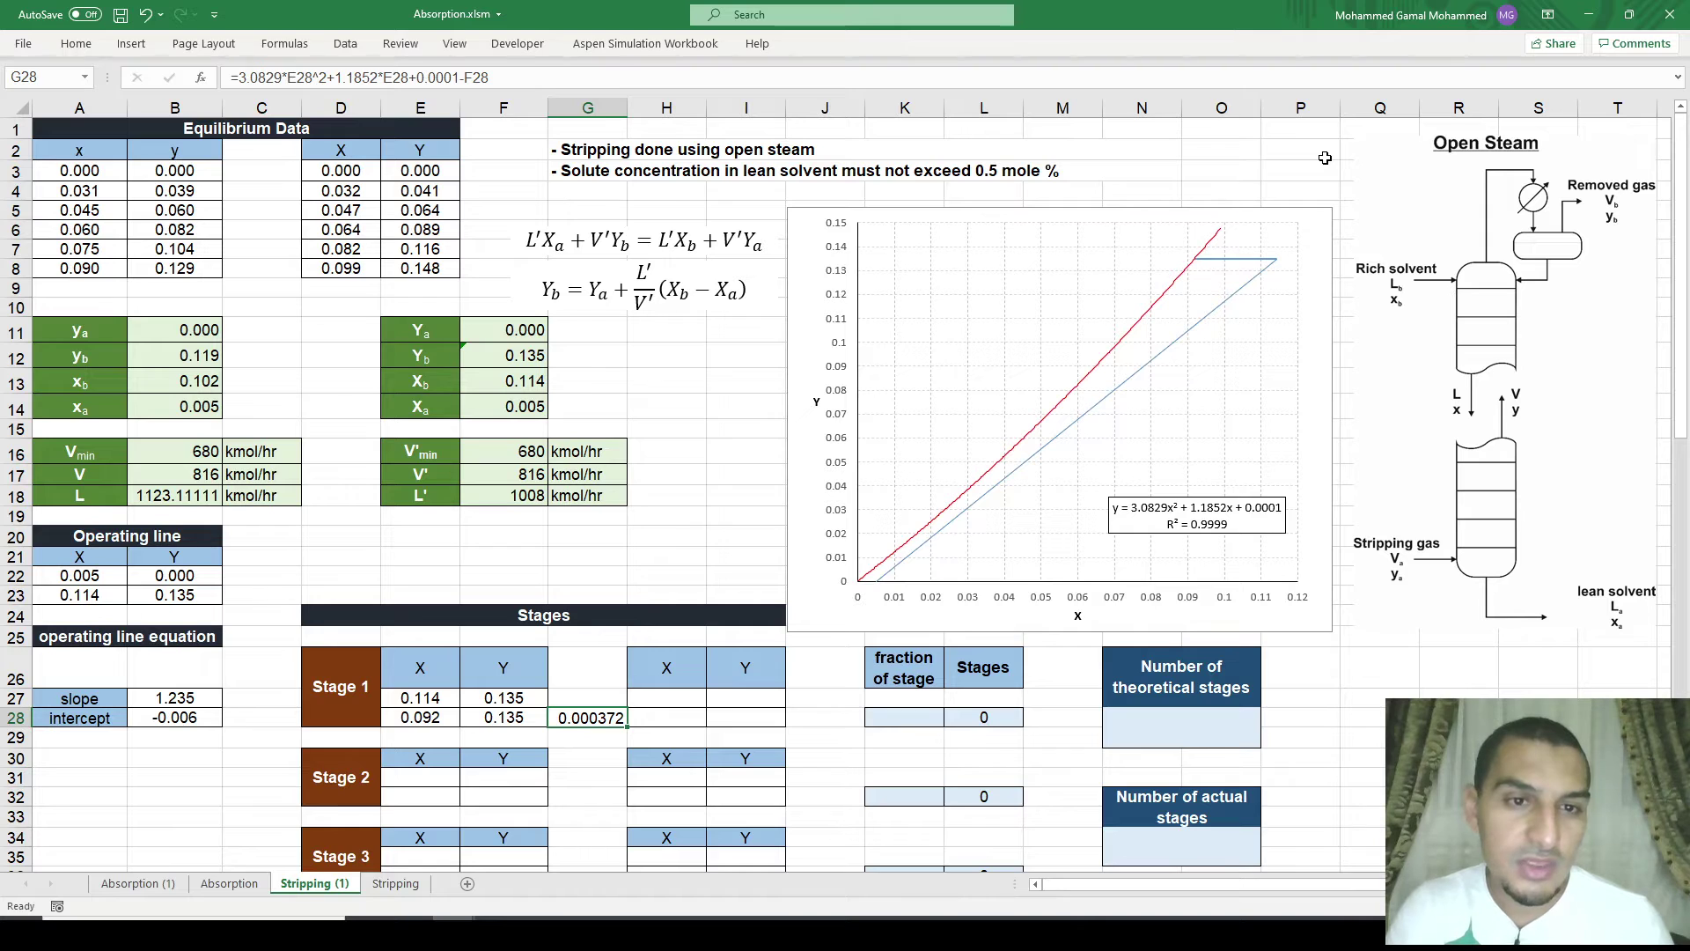
Step: Wrap the G28 error formula in parentheses and multiply it by 10000
{"action": "key", "text": "F2"}
{"action": "type", "text": "("}
{"action": "key", "text": "End"}
{"action": "type", "text": ")"}
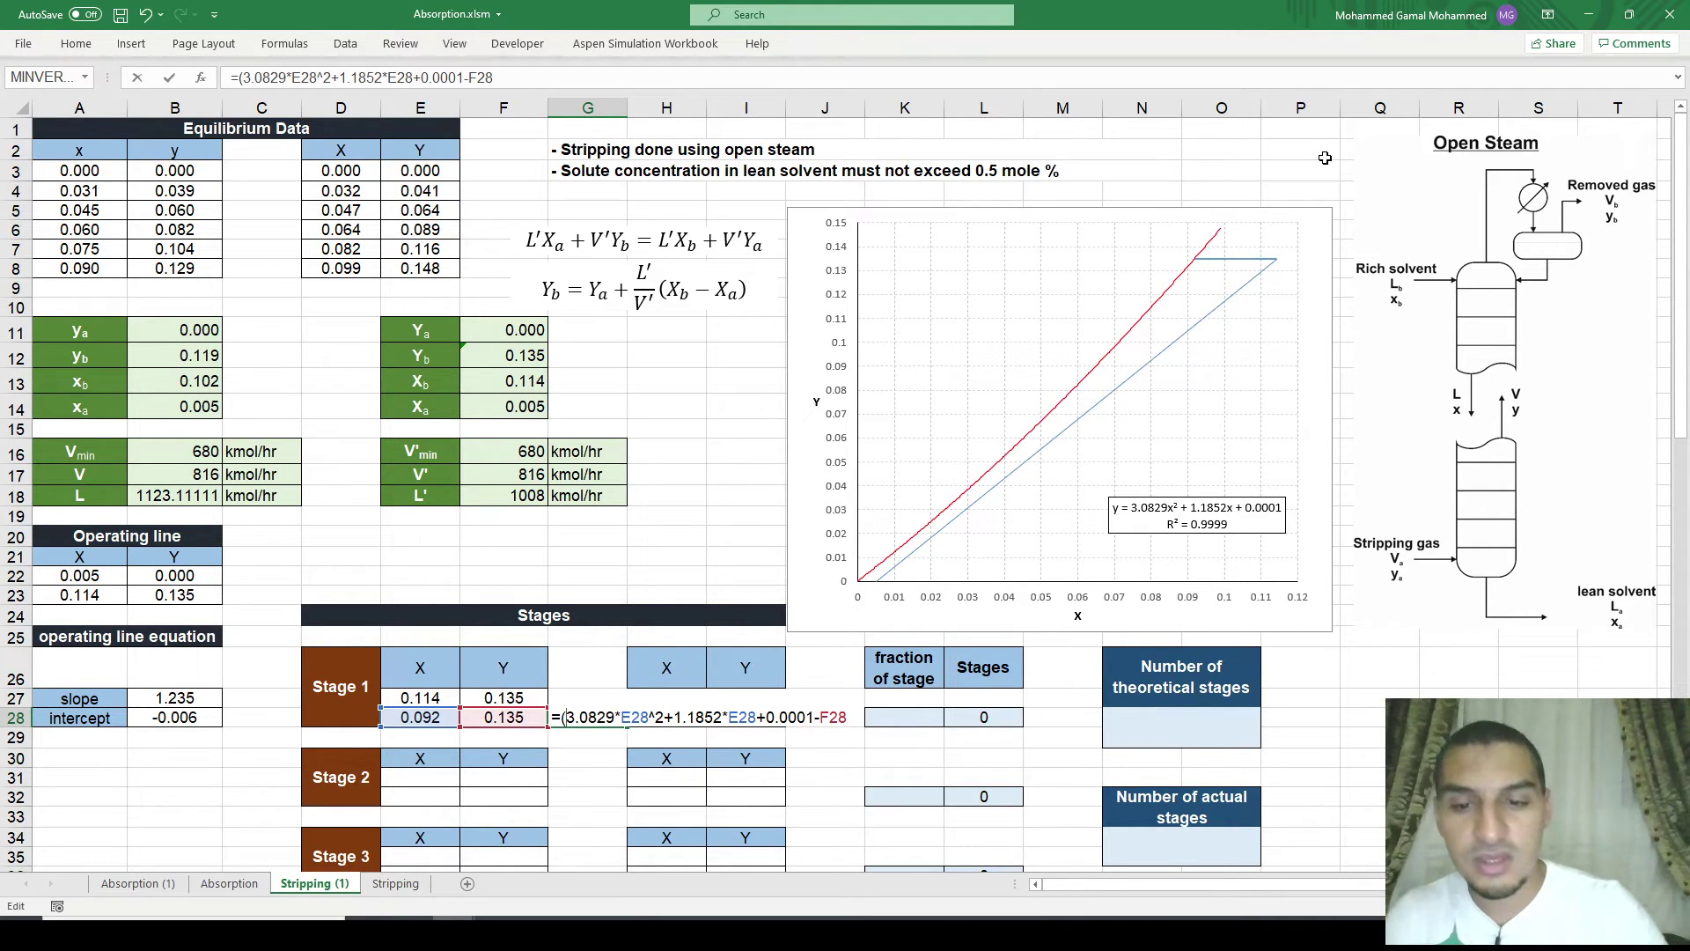
{"action": "type", "text": "*100000"}
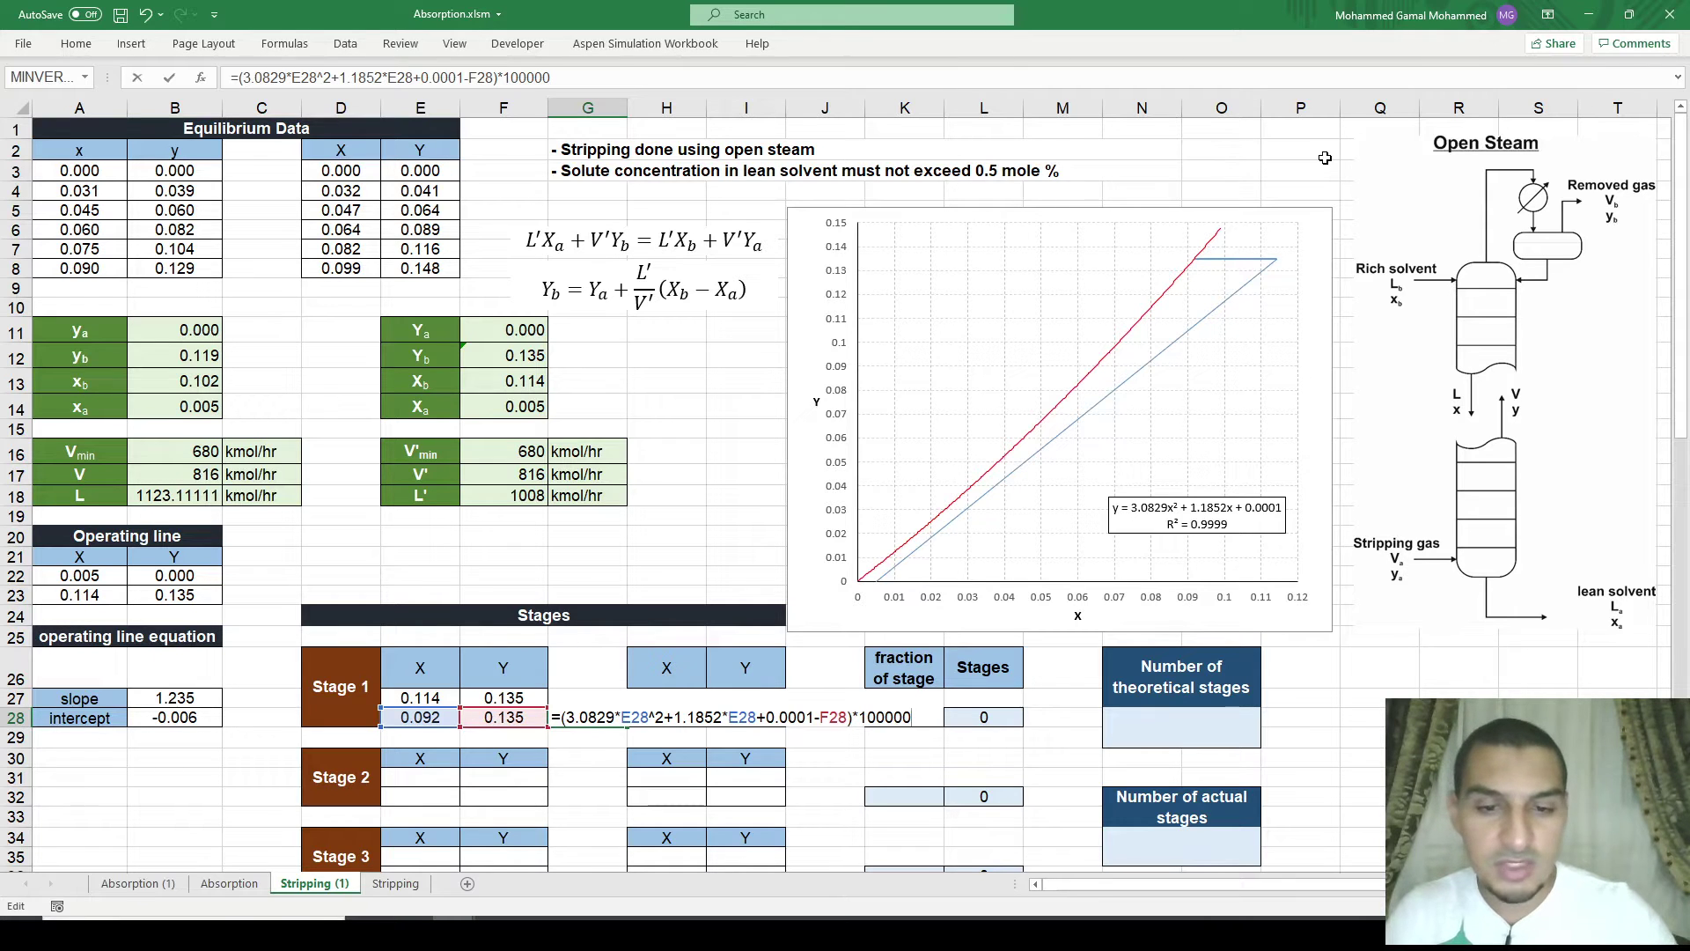
{"action": "key", "text": "BackSpace"}
{"action": "key", "text": "ctrl+Return"}
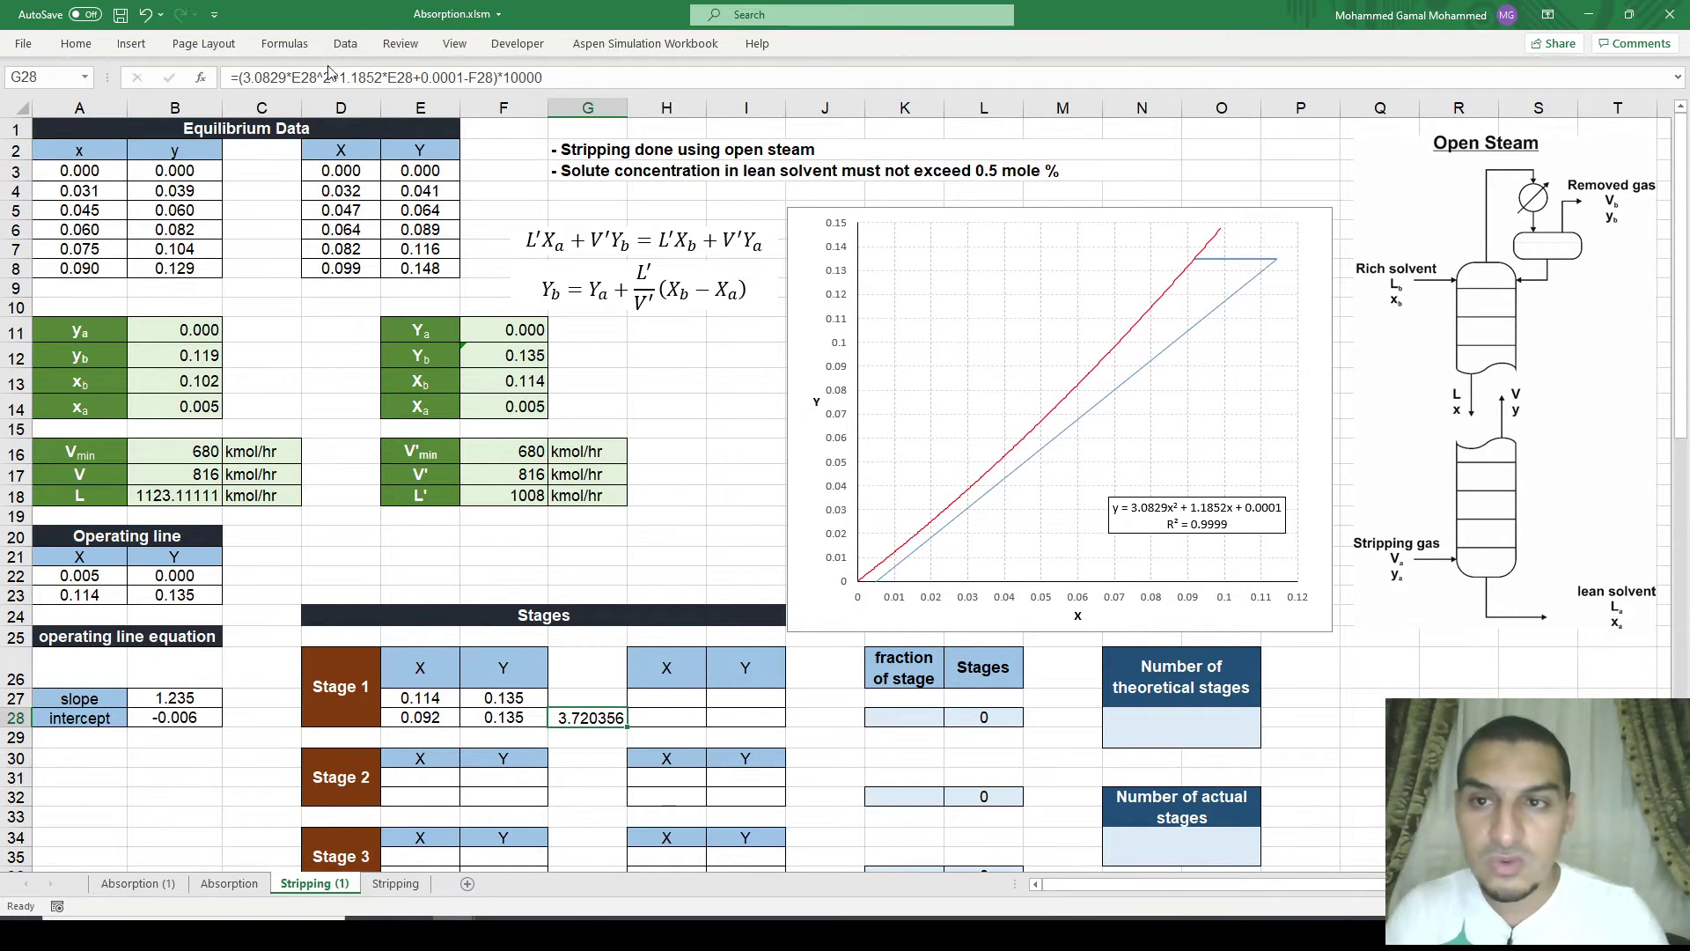
Step: Goal seek the scaled error in G28 to 0 by changing the X value in E28
{"action": "left_click", "coordinate": [345, 43]}
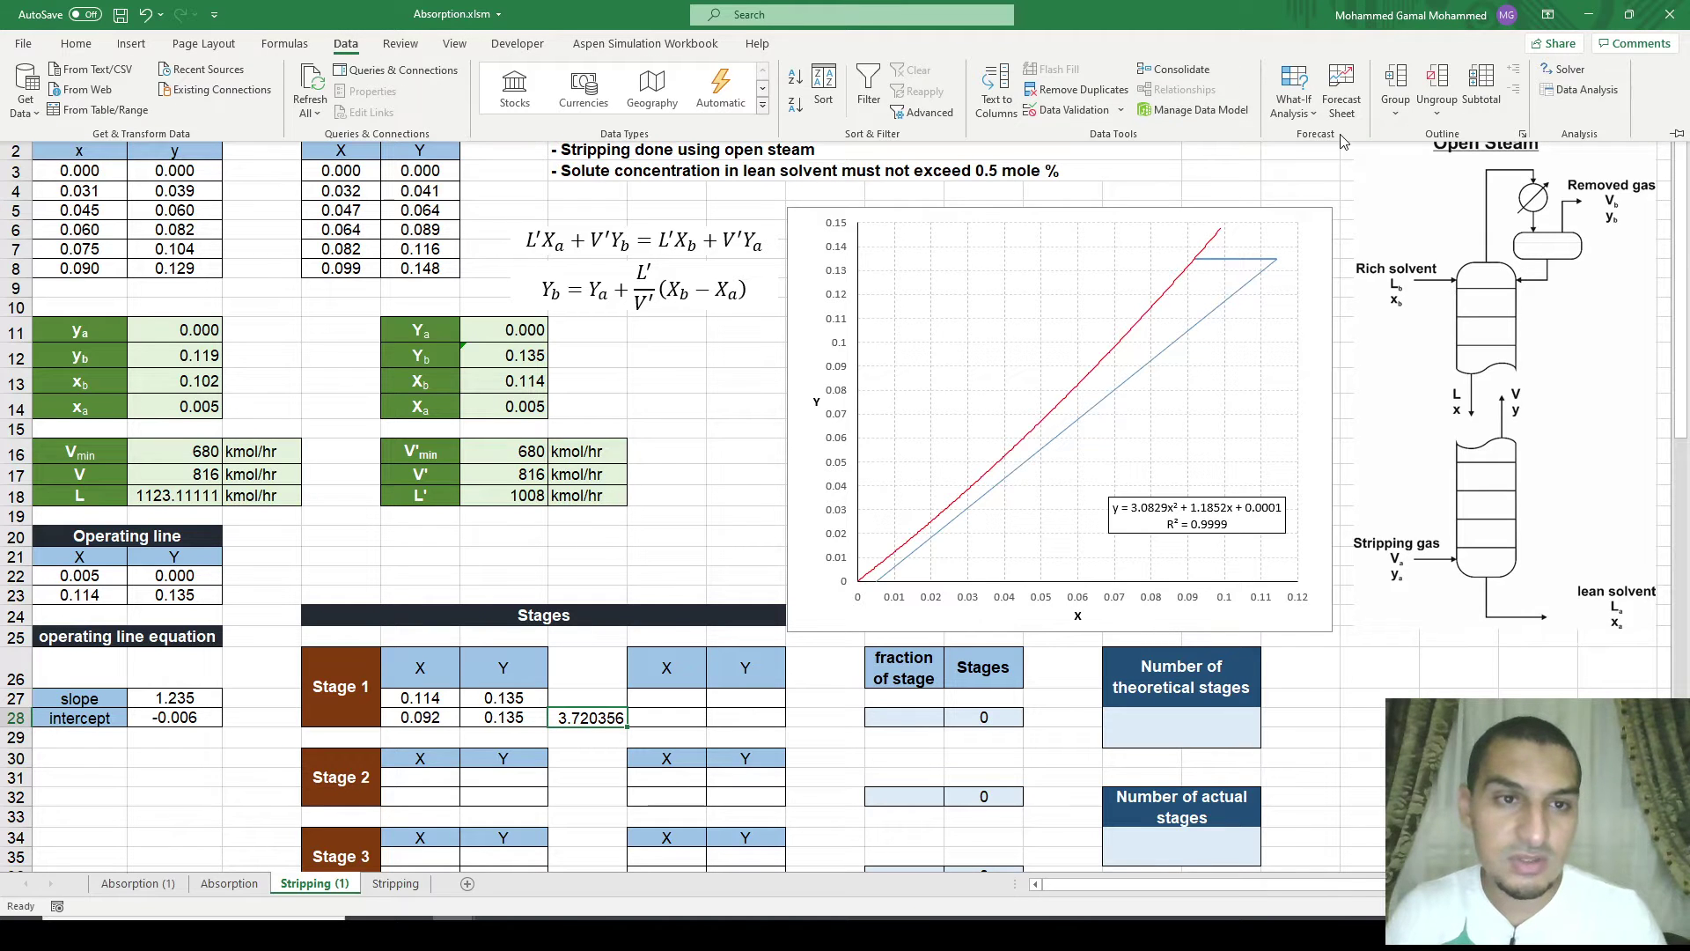
{"action": "left_click", "coordinate": [1294, 96]}
{"action": "left_click", "coordinate": [1309, 154]}
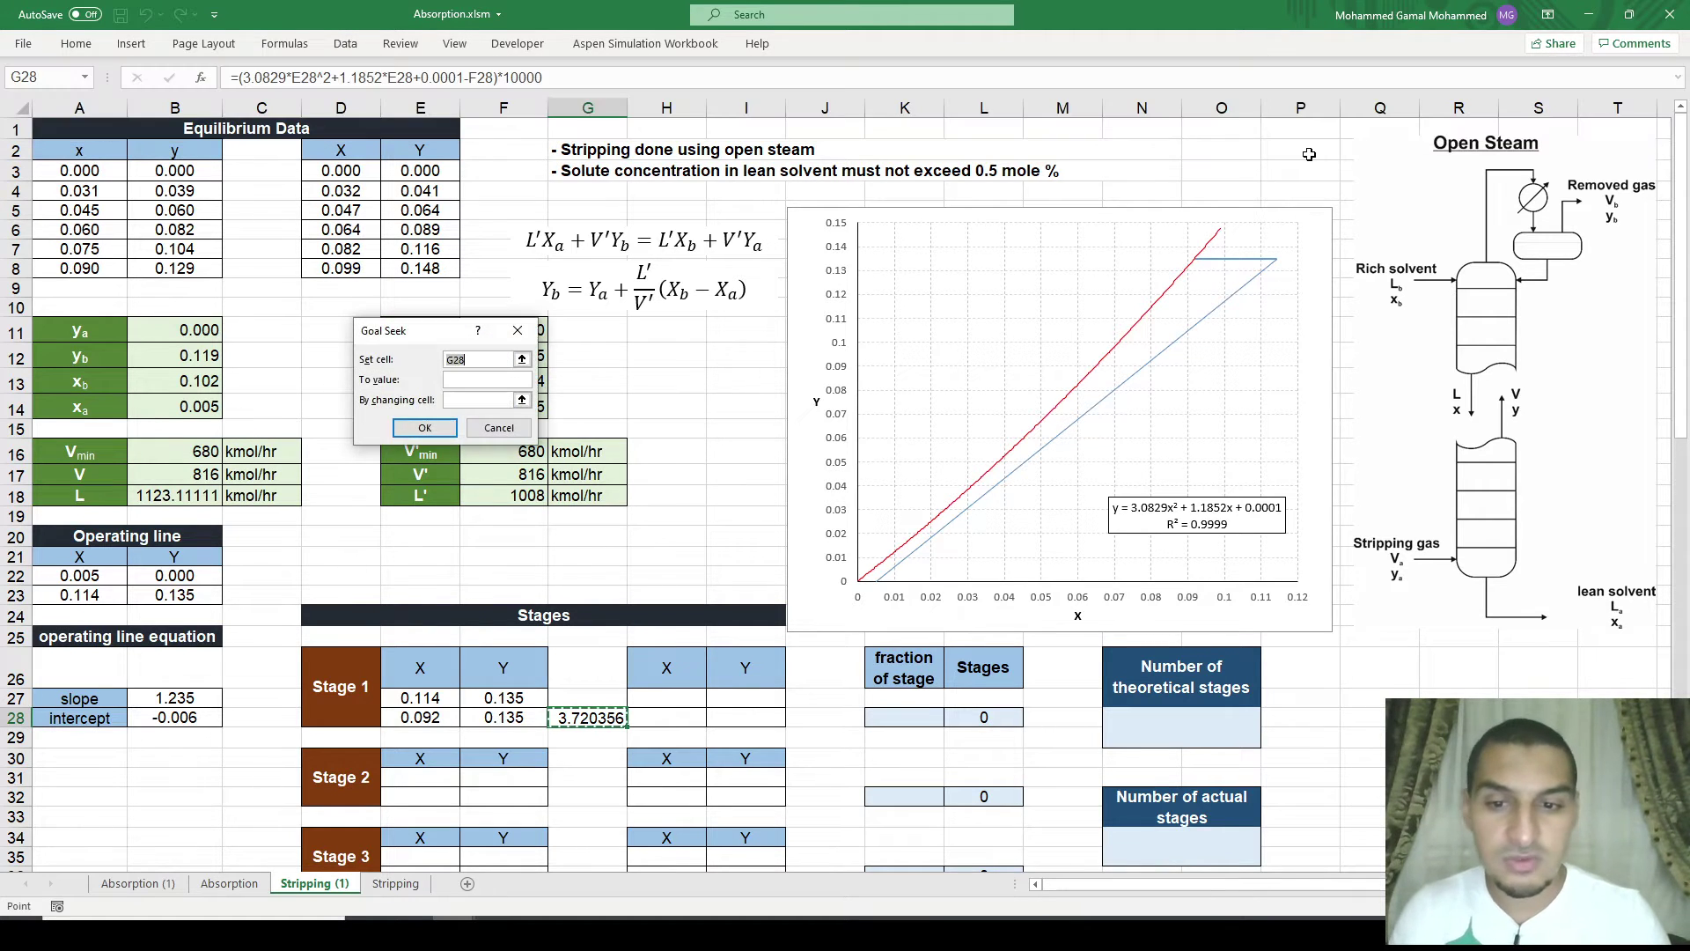
{"action": "key", "text": "Tab"}
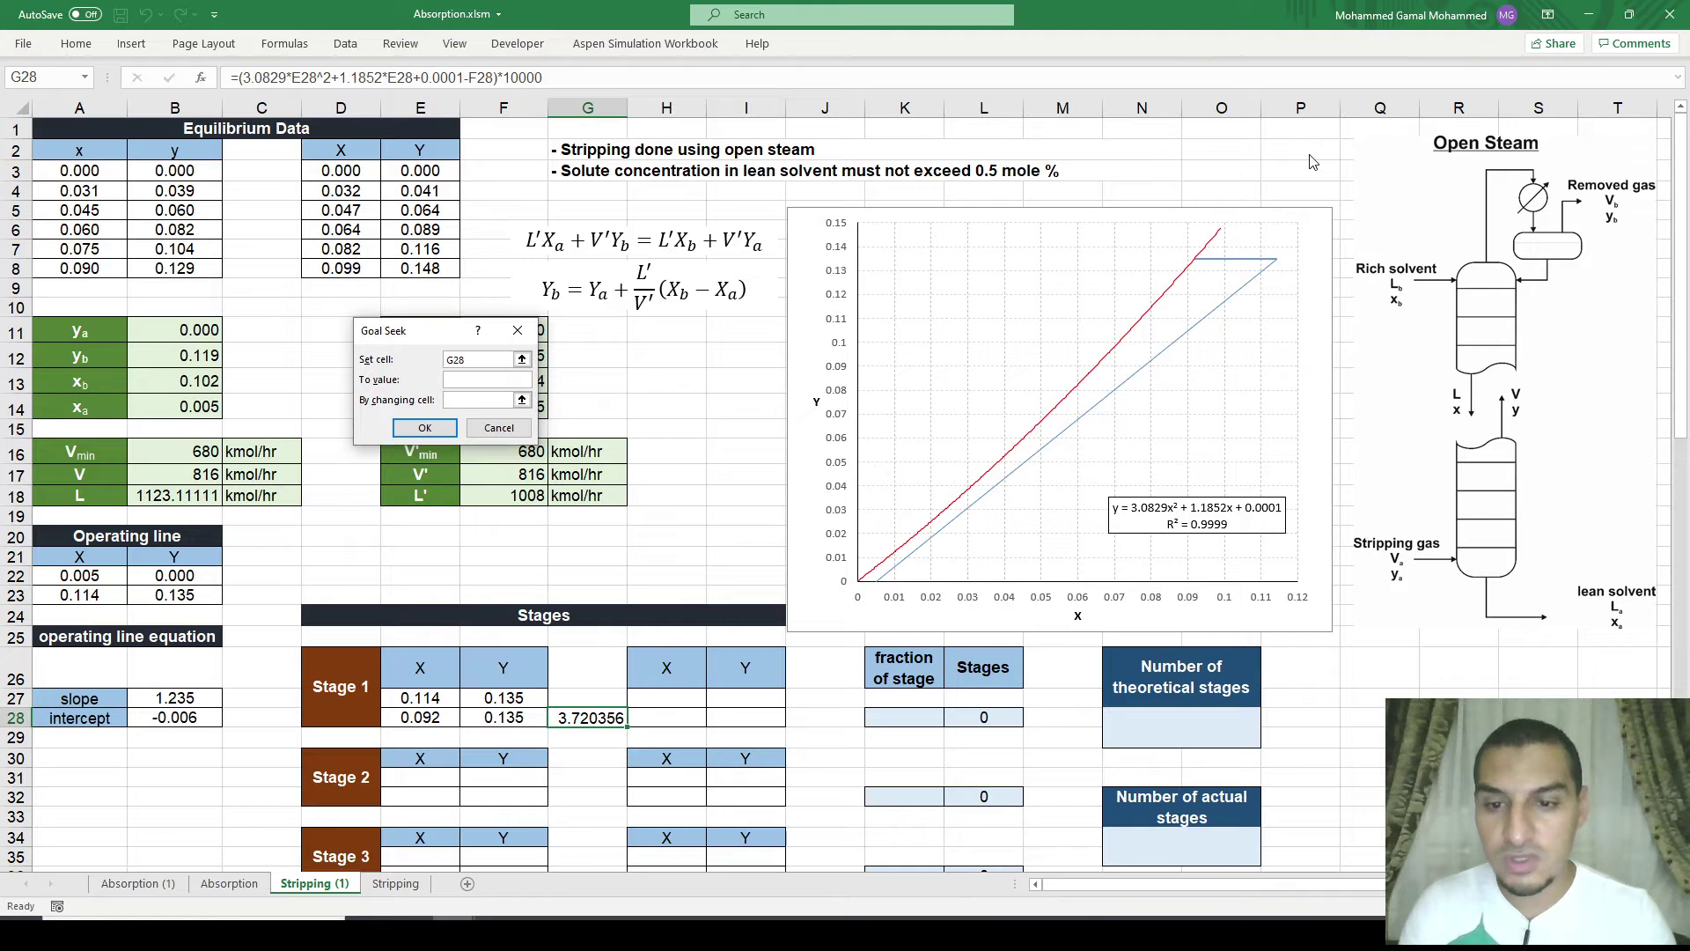
{"action": "type", "text": "0"}
{"action": "key", "text": "Tab"}
{"action": "key", "text": "Left"}
{"action": "key", "text": "Left"}
{"action": "key", "text": "Return"}
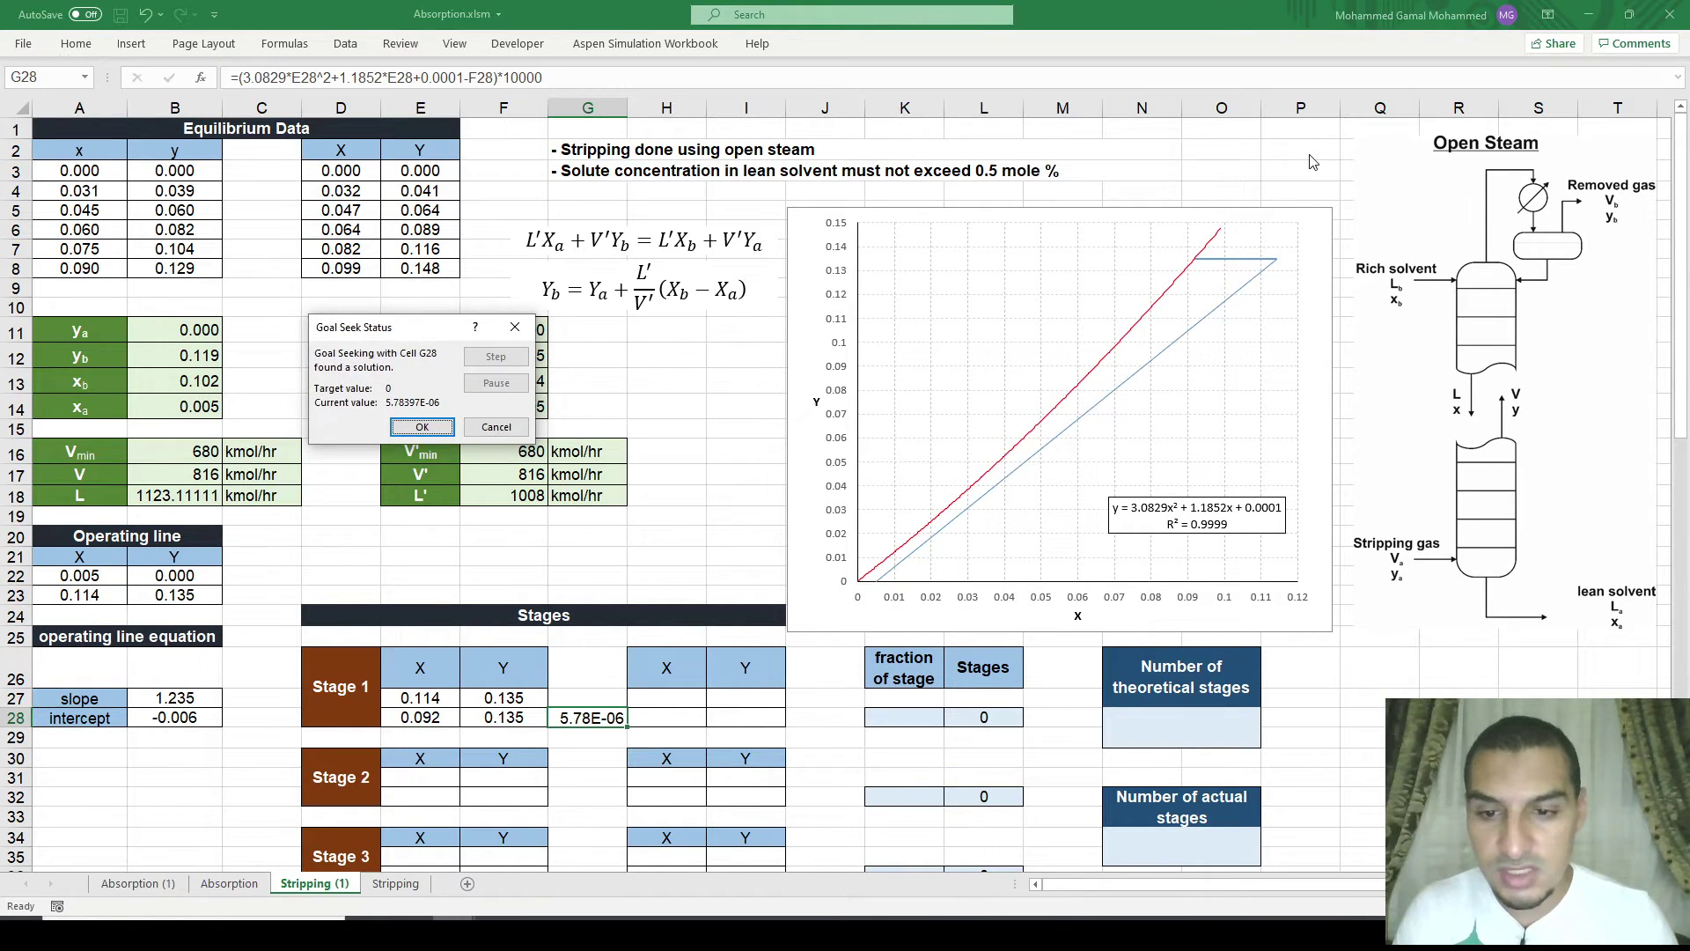
{"action": "key", "text": "Return"}
{"action": "key", "text": "F2"}
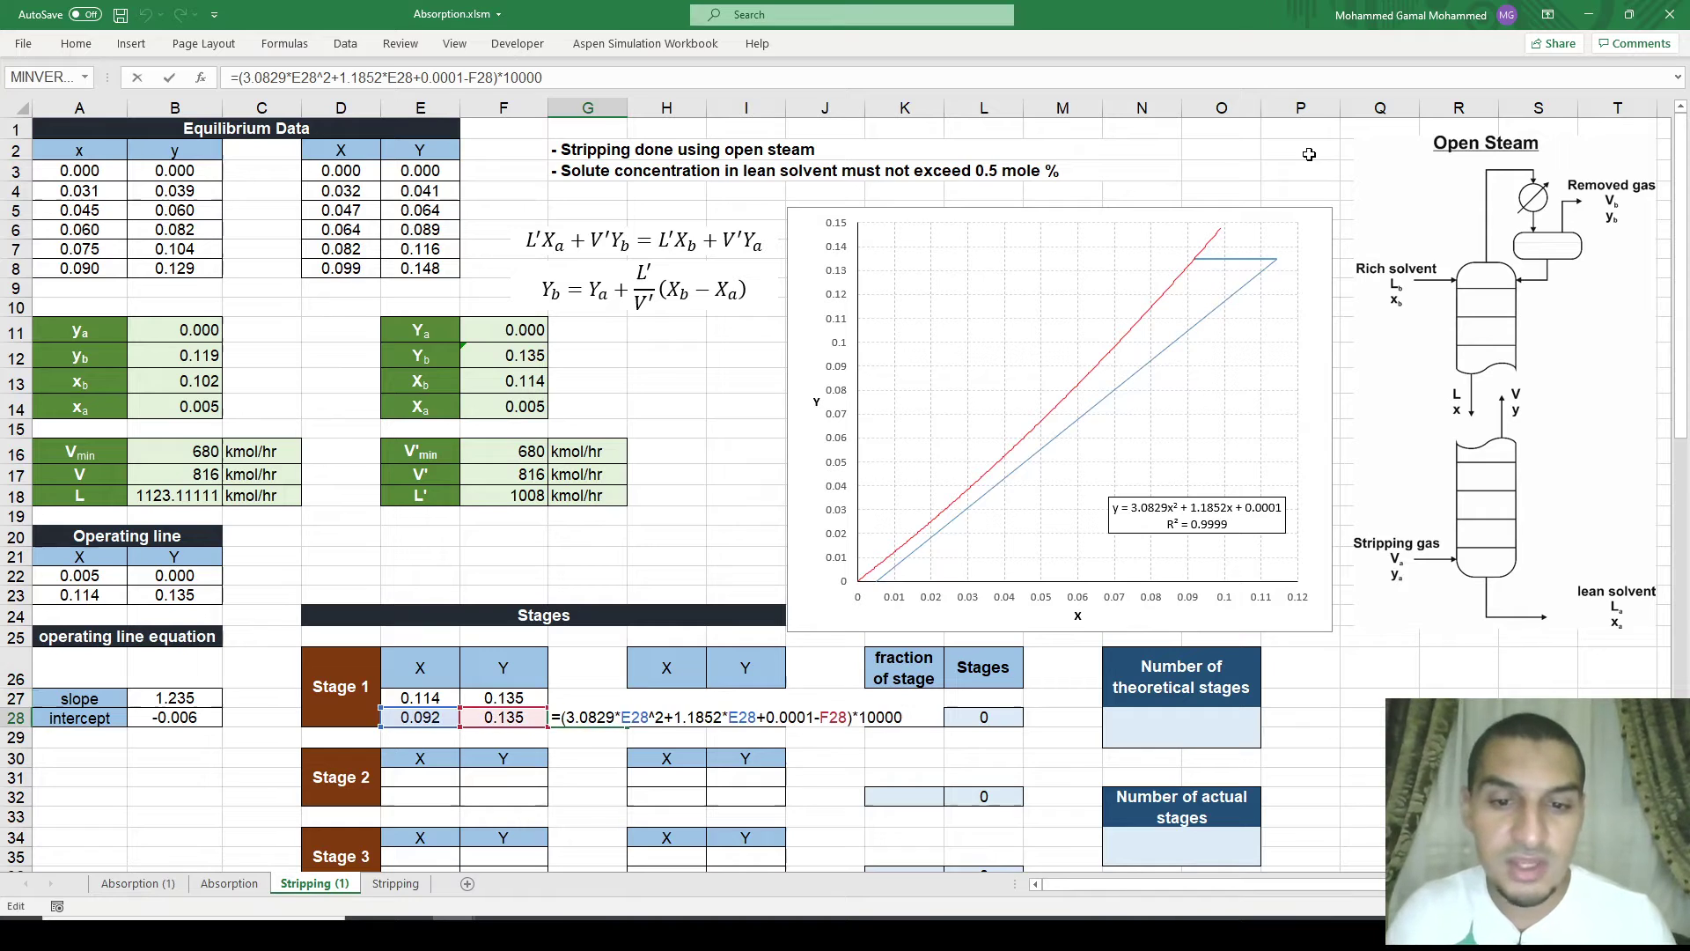
{"action": "key", "text": "Escape"}
{"action": "key", "text": "Left"}
{"action": "key", "text": "Left"}
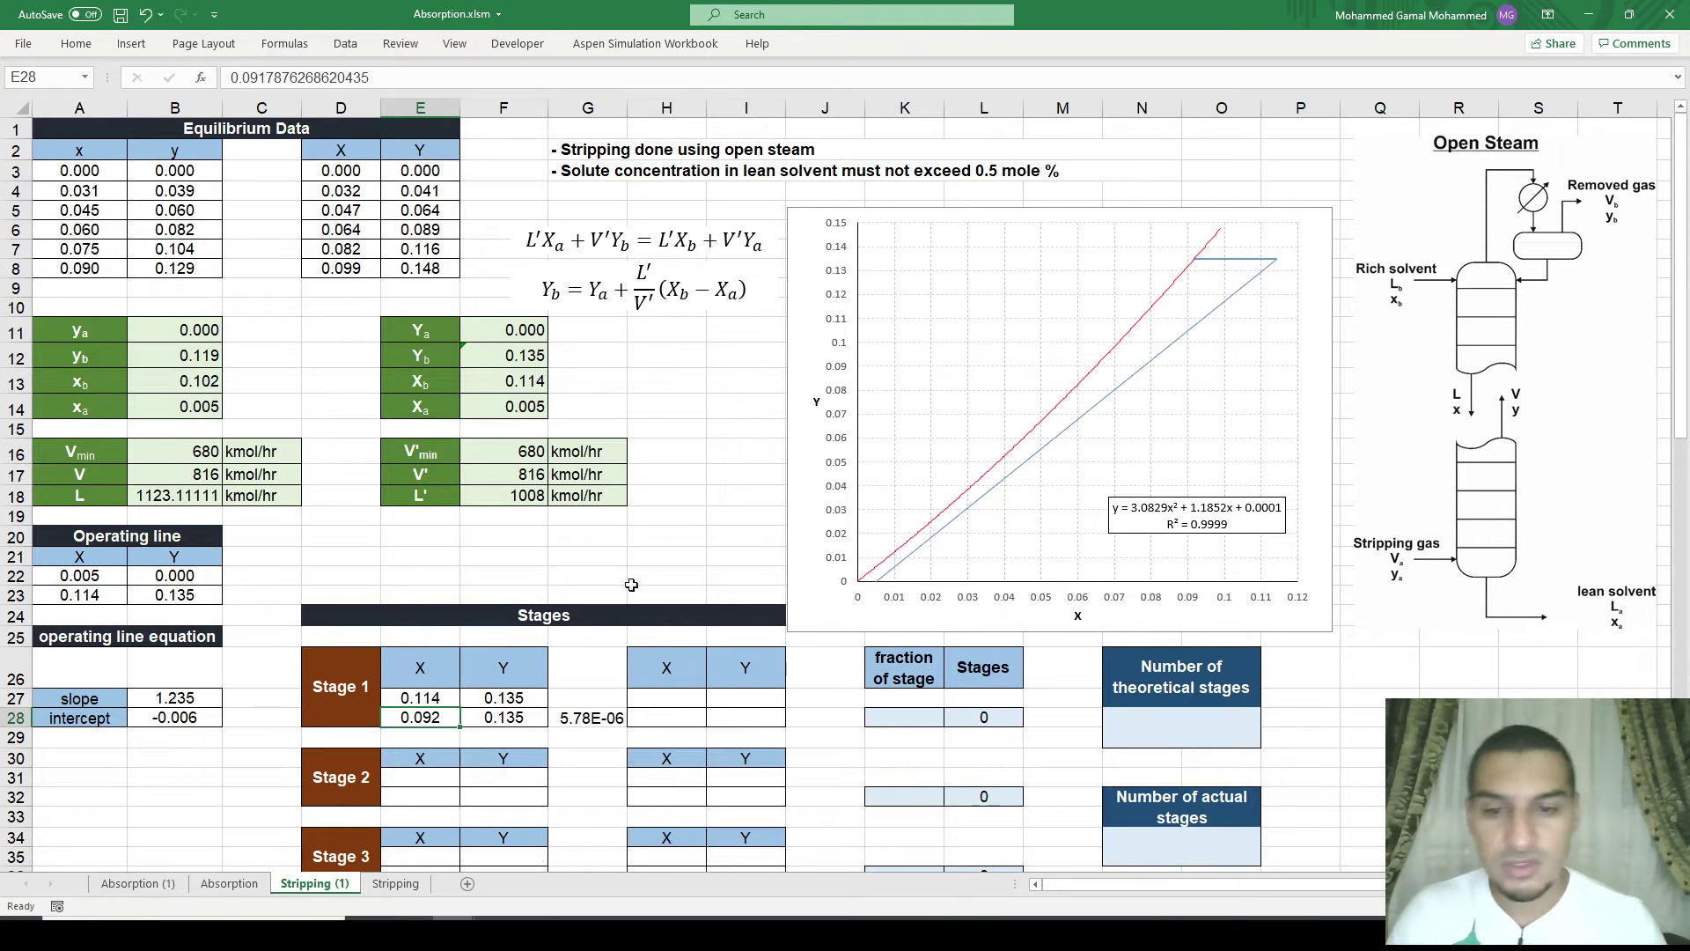
Step: Set the first X of Stage 1's second X-Y table, H27, equal to E28
{"action": "left_click", "coordinate": [639, 695]}
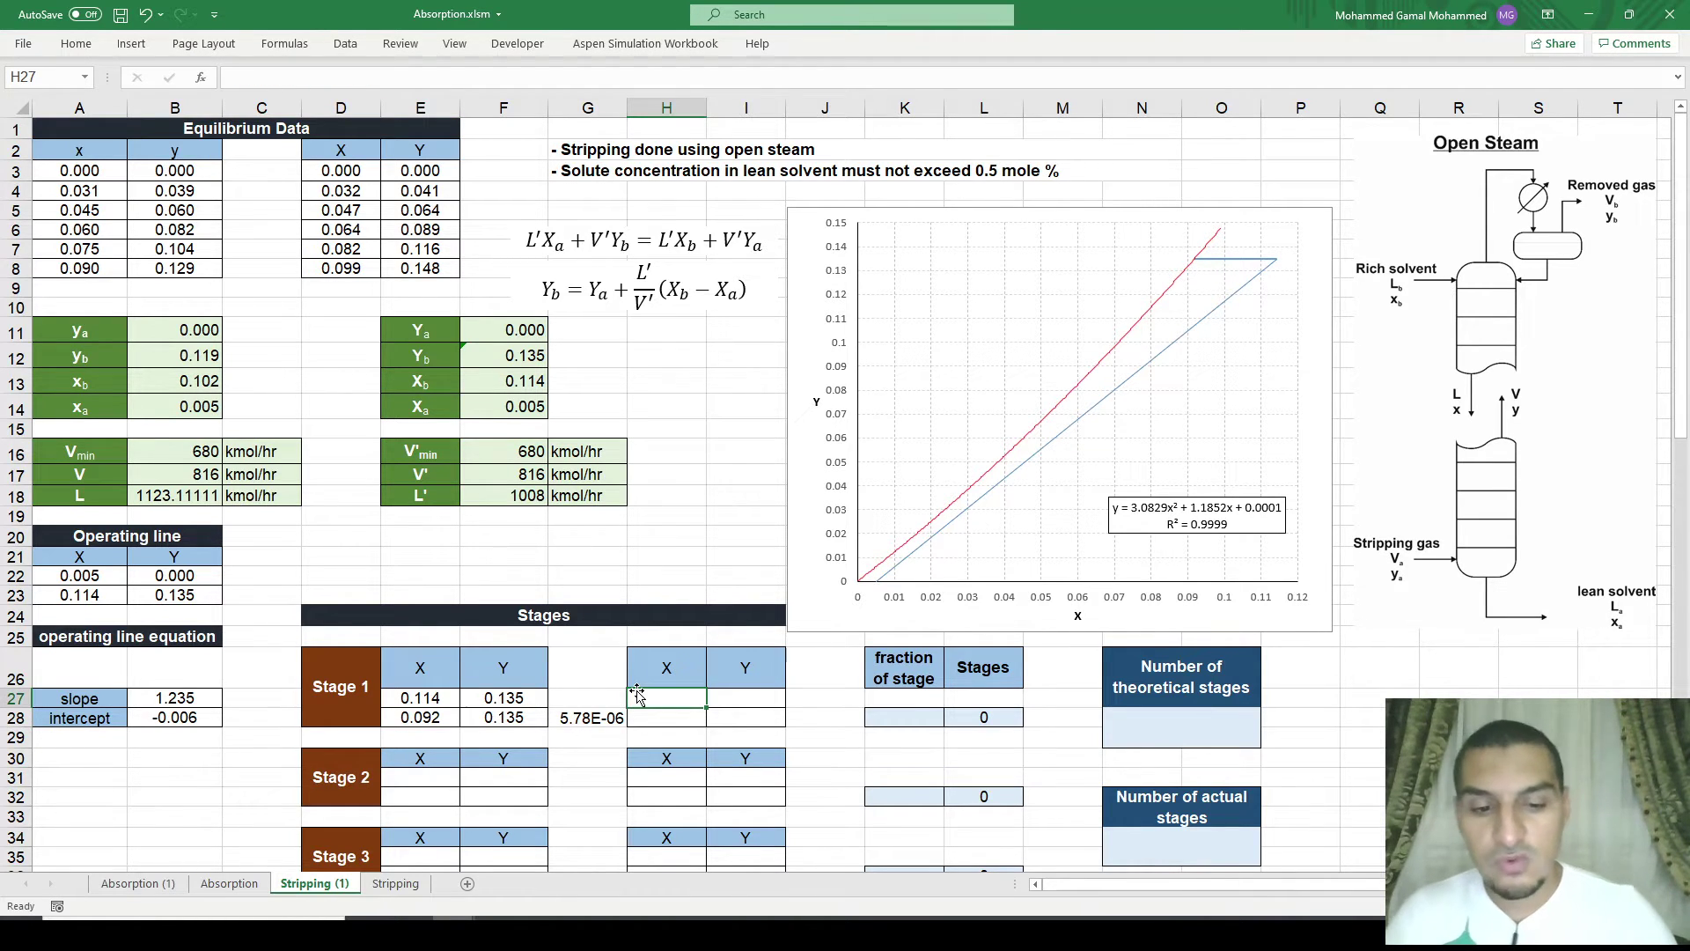
{"action": "type", "text": "="}
{"action": "key", "text": "Left"}
{"action": "key", "text": "Left"}
{"action": "key", "text": "Left"}
{"action": "key", "text": "Down"}
{"action": "key", "text": "Tab"}
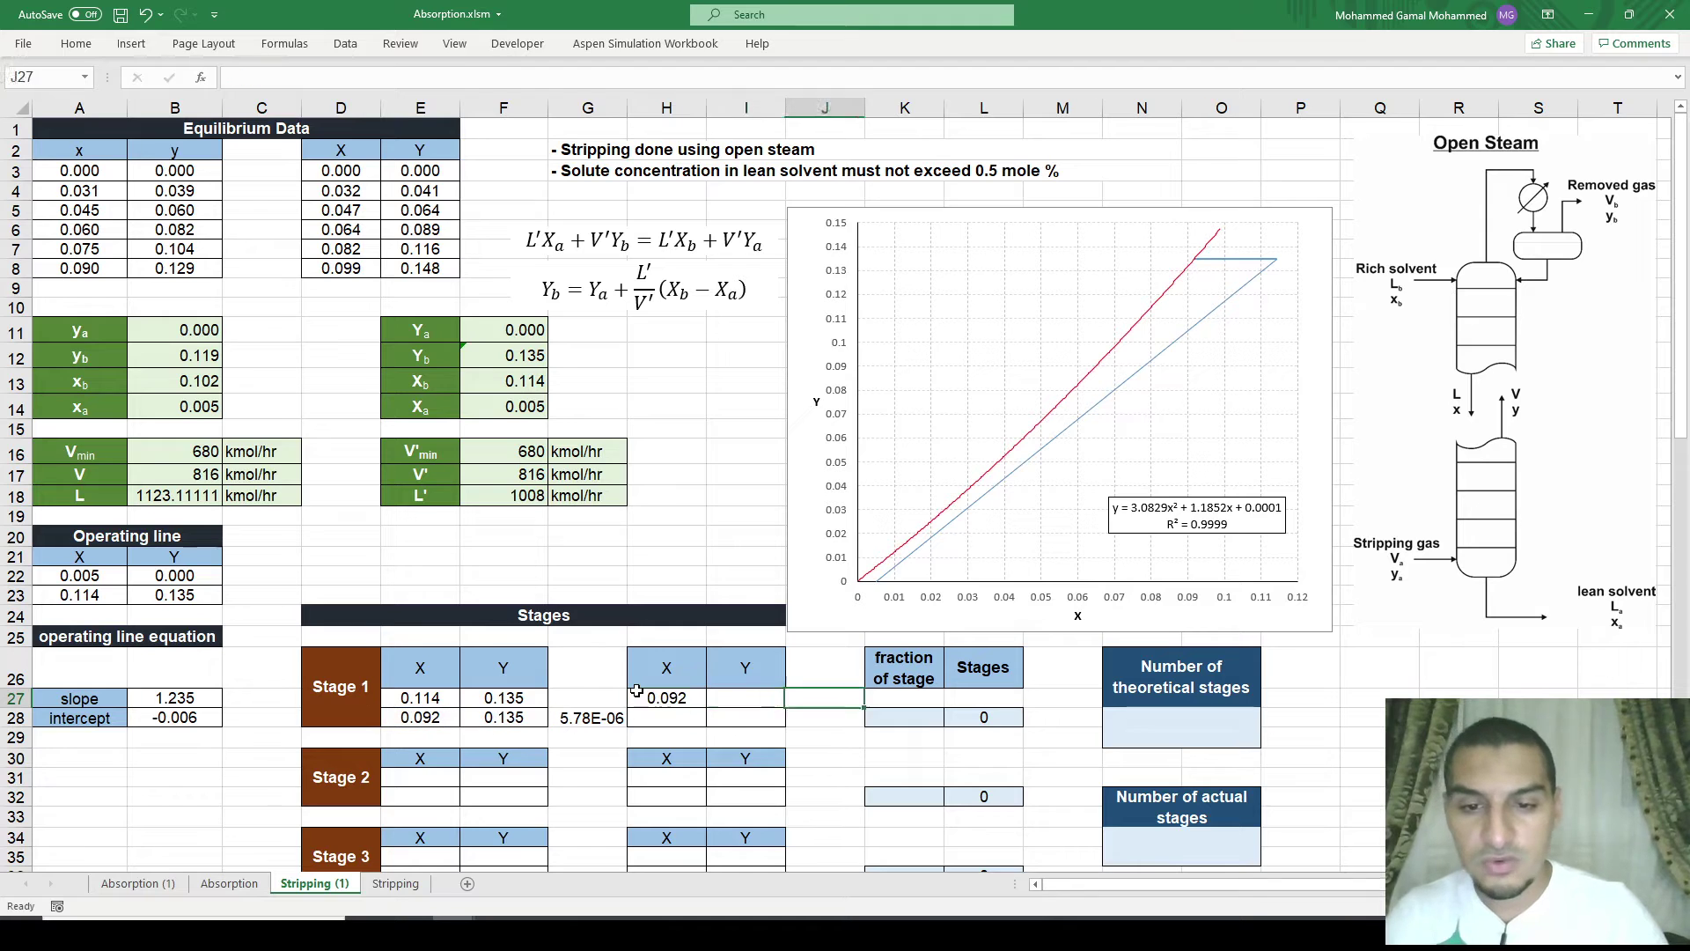
Step: Copy the formula in H27 to I27 to bring in the matching Y value
{"action": "key", "text": "Left"}
{"action": "key", "text": "ctrl+c"}
{"action": "key", "text": "Right"}
{"action": "key", "text": "ctrl+v"}
Step: Set the second X of Stage 1's second table, H28, equal to the one above with =H27
{"action": "key", "text": "Down"}
{"action": "key", "text": "Left"}
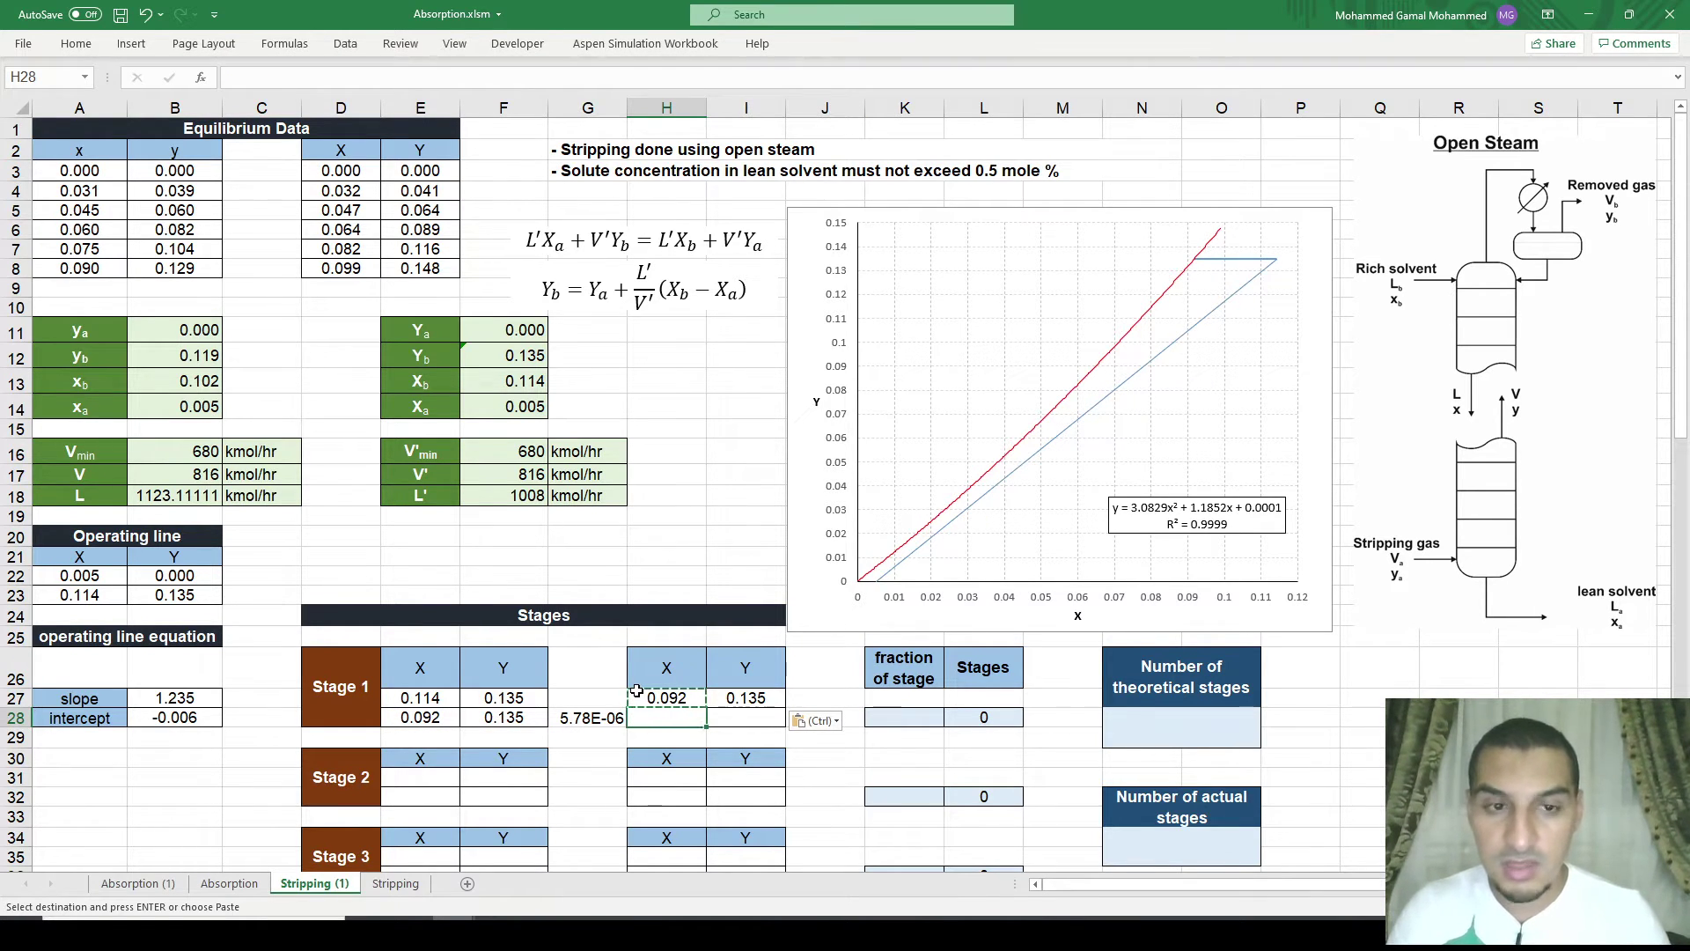
{"action": "type", "text": "="}
{"action": "key", "text": "Up"}
{"action": "key", "text": "Return"}
{"action": "key", "text": "Right"}
{"action": "key", "text": "Up"}
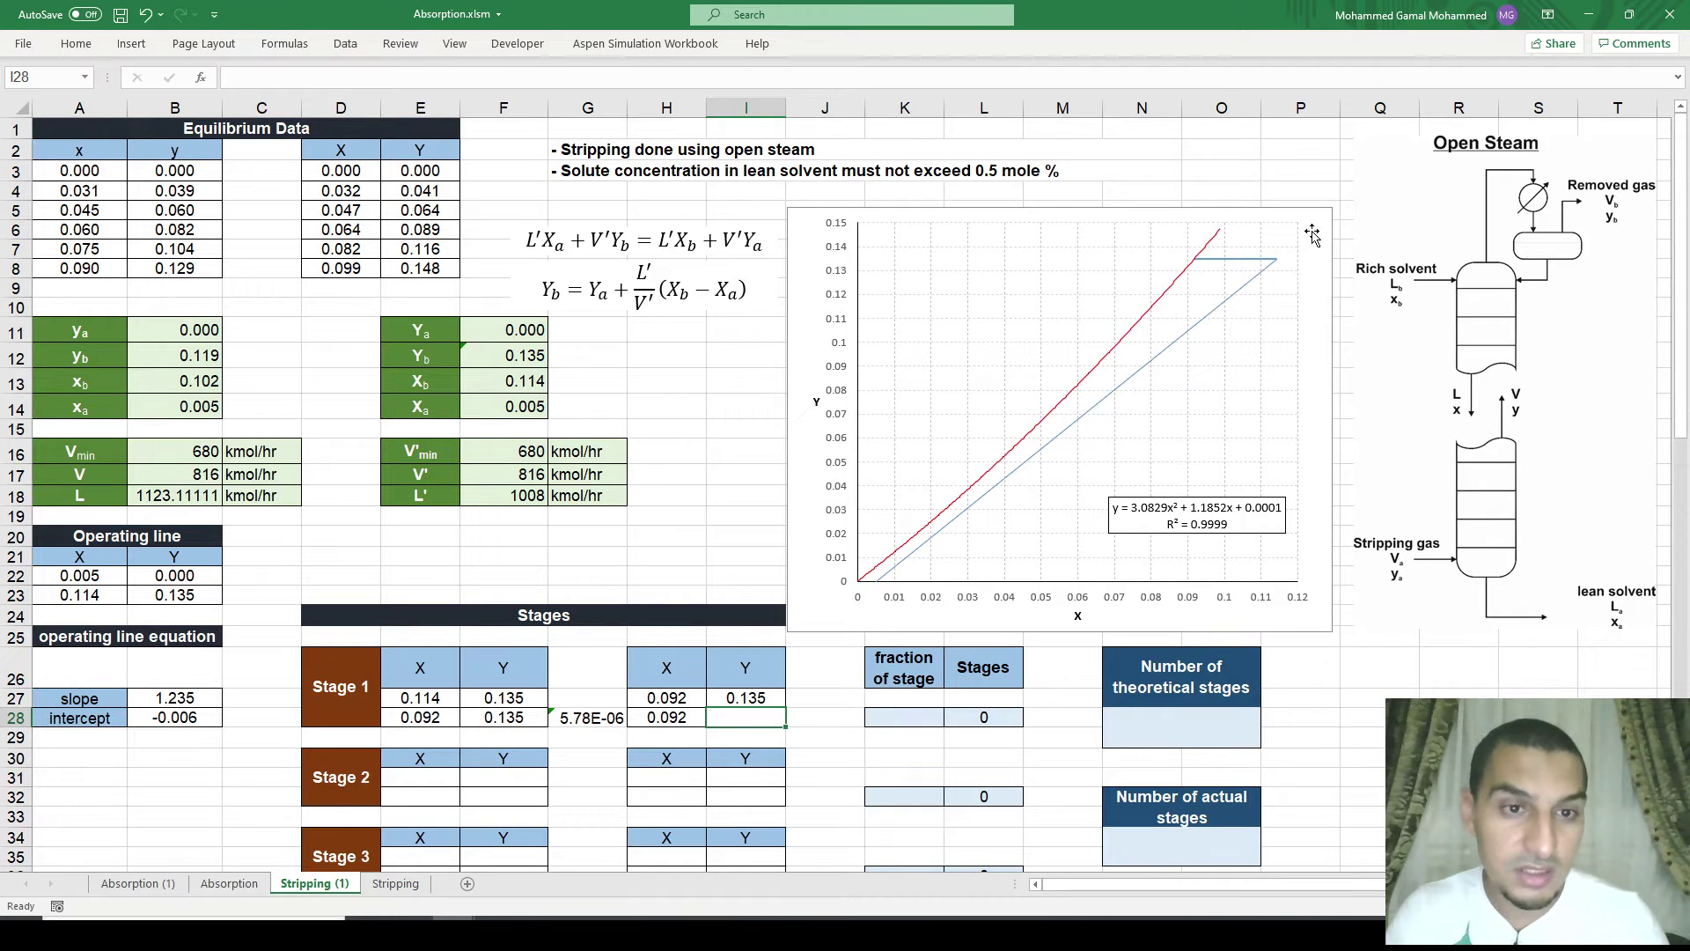
Step: Calculate Stage 1's second Y in I28 from the operating line as H28 times the slope $B$27 plus the intercept $B$28
{"action": "type", "text": "="}
{"action": "key", "text": "Left"}
{"action": "type", "text": "*"}
{"action": "key", "text": "Left"}
{"action": "key", "text": "Left"}
{"action": "key", "text": "Left"}
{"action": "key", "text": "Left"}
{"action": "key", "text": "Left"}
{"action": "key", "text": "Left"}
{"action": "key", "text": "Left"}
{"action": "key", "text": "Up"}
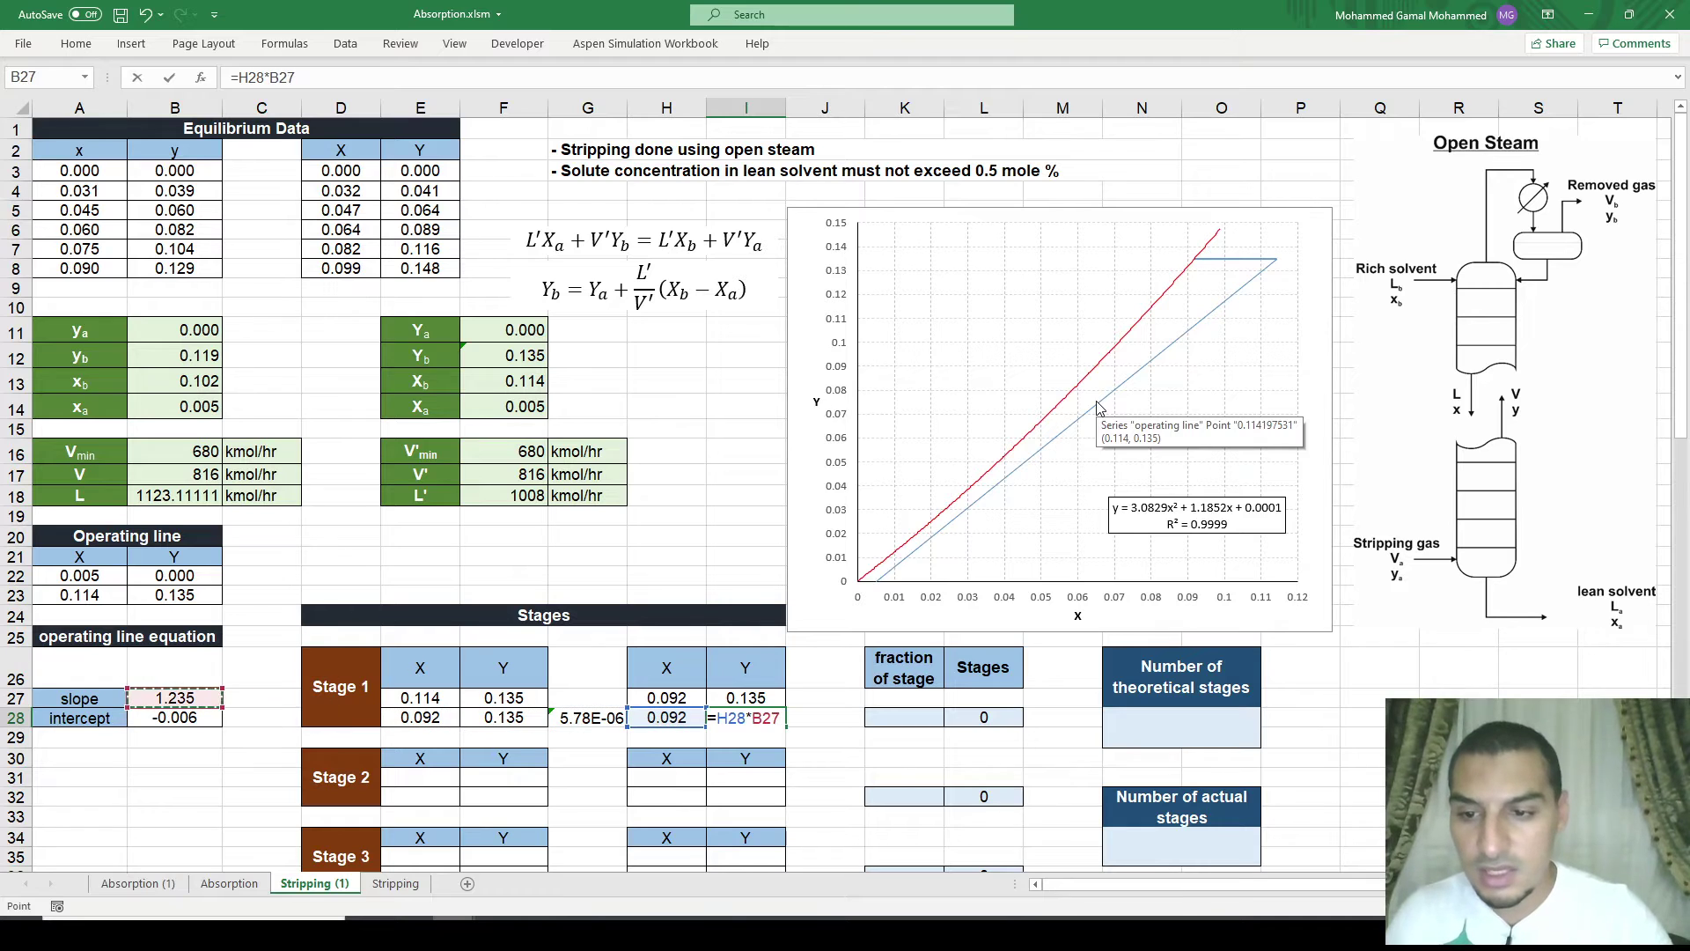
{"action": "key", "text": "F4"}
{"action": "type", "text": "+"}
{"action": "key", "text": "Left"}
{"action": "key", "text": "Left"}
{"action": "key", "text": "Left"}
{"action": "key", "text": "Left"}
{"action": "key", "text": "Left"}
{"action": "key", "text": "Left"}
{"action": "key", "text": "Left"}
{"action": "key", "text": "Return"}
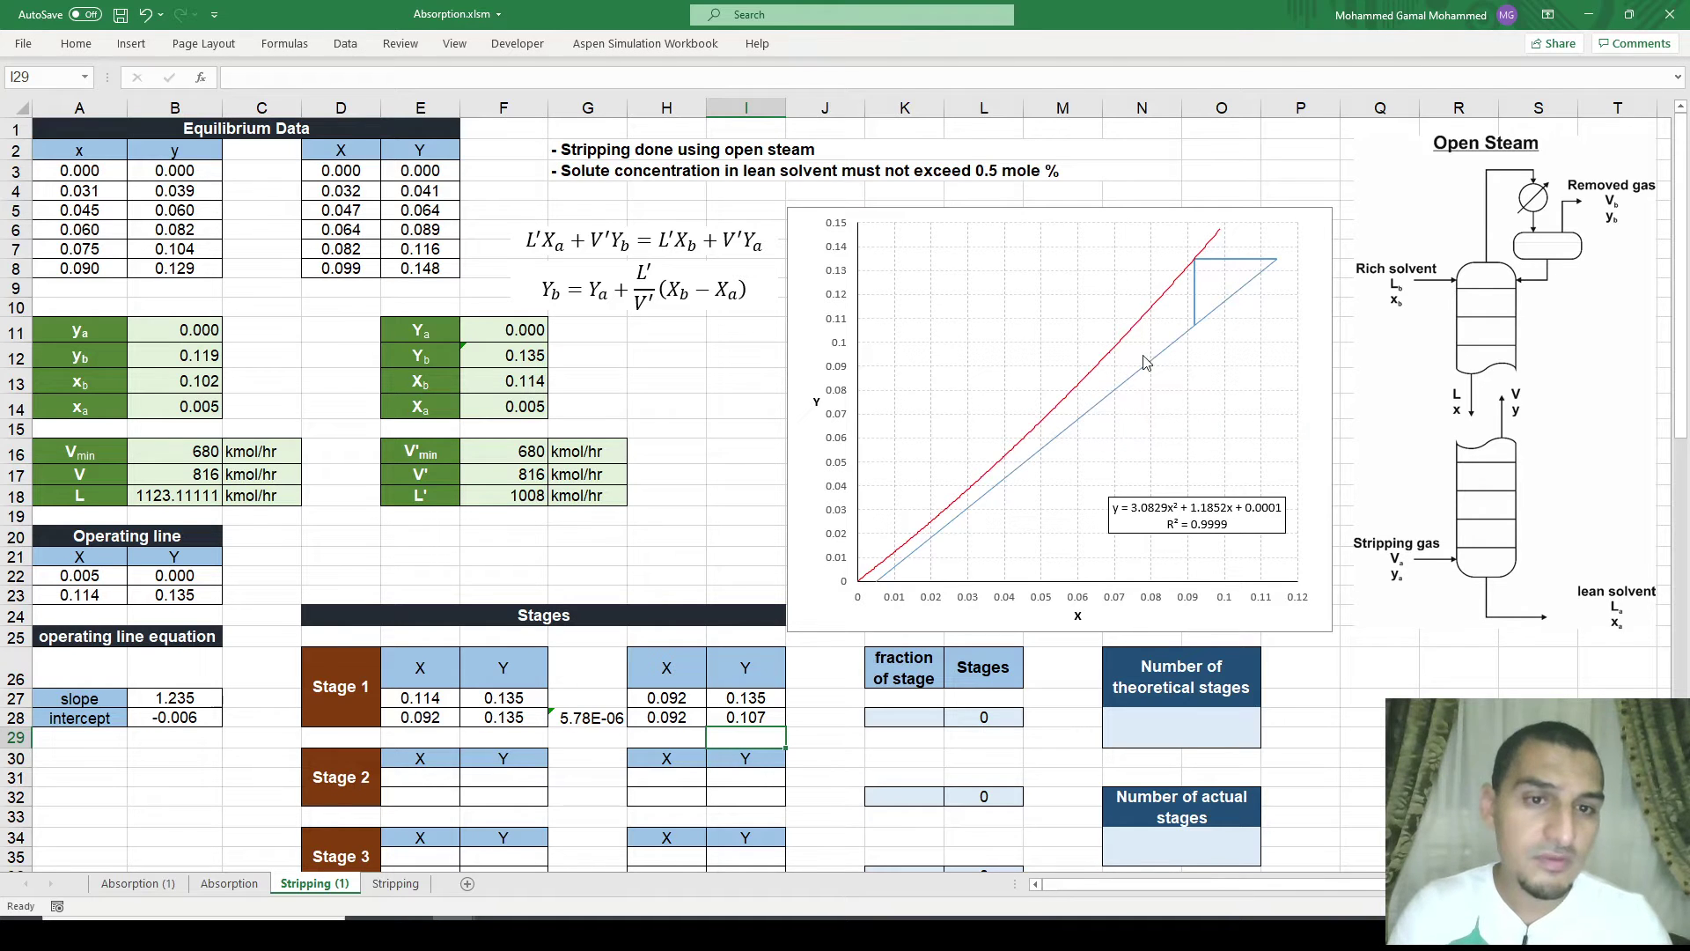
Step: Set Stage 2's first X, E31, equal to Stage 1's last X with =H28
{"action": "key", "text": "Left"}
{"action": "key", "text": "Left"}
{"action": "key", "text": "Left"}
{"action": "key", "text": "Left"}
{"action": "key", "text": "Down"}
{"action": "key", "text": "Down"}
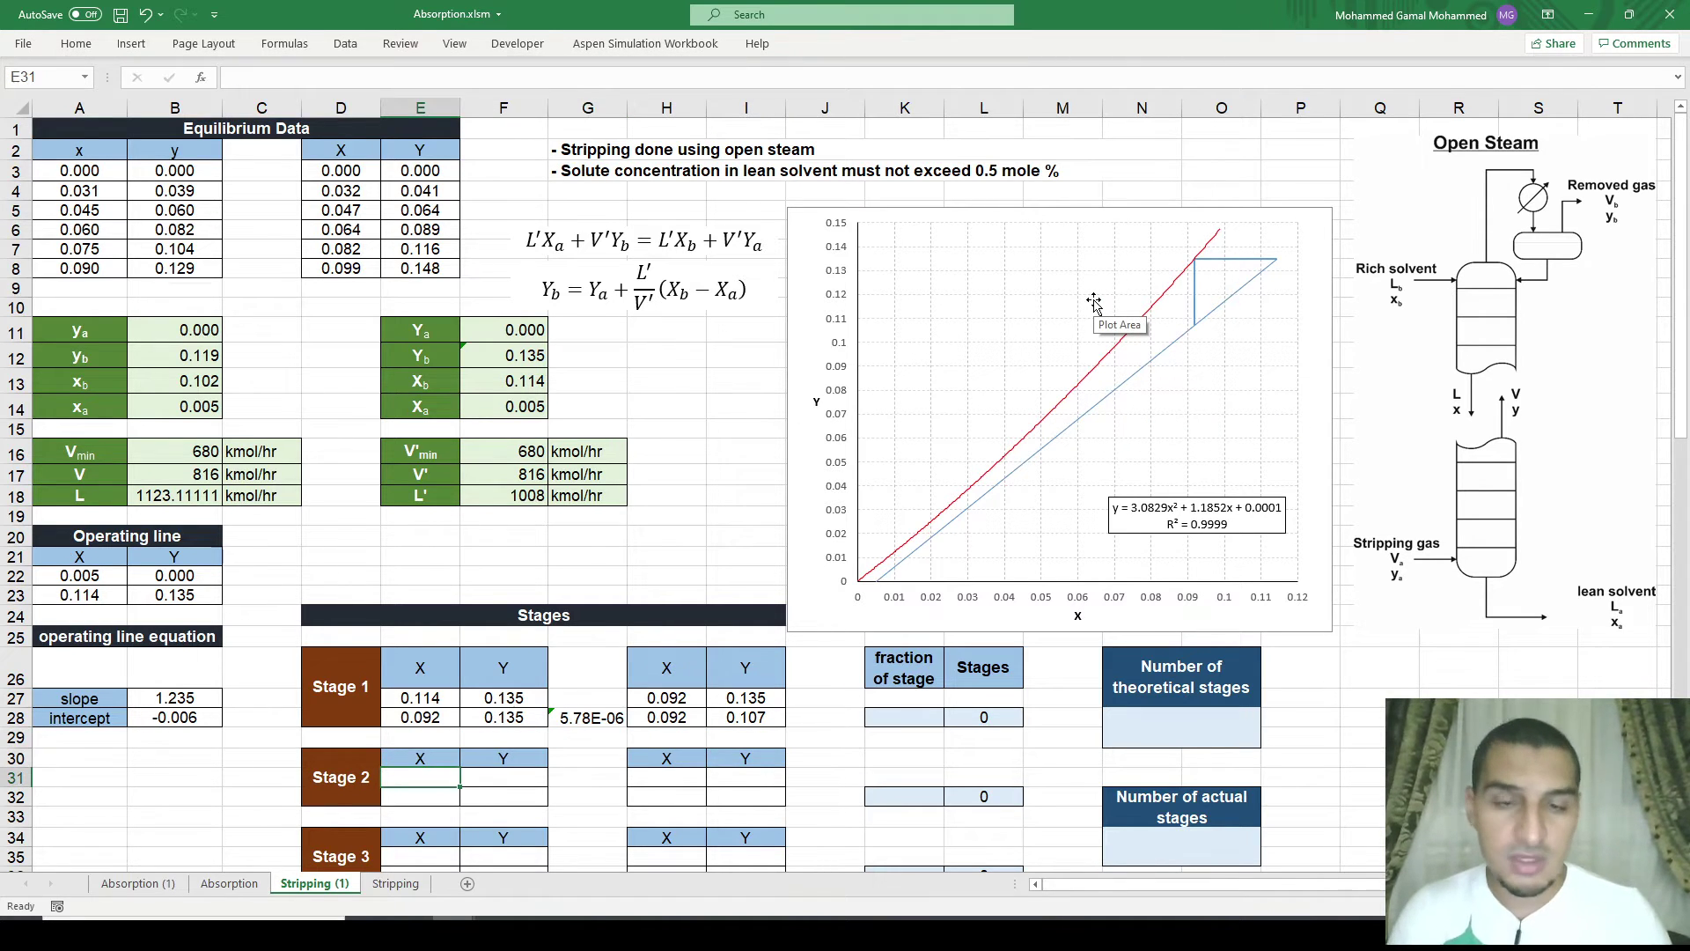
{"action": "type", "text": "="}
{"action": "key", "text": "Right"}
{"action": "key", "text": "Right"}
{"action": "key", "text": "Up"}
{"action": "key", "text": "Up"}
{"action": "key", "text": "Return"}
Step: Copy the formula in E31 to F31 to bring in the Y value from I28
{"action": "key", "text": "Up"}
{"action": "key", "text": "ctrl+c"}
{"action": "key", "text": "Right"}
{"action": "key", "text": "ctrl+v"}
{"action": "key", "text": "Escape"}
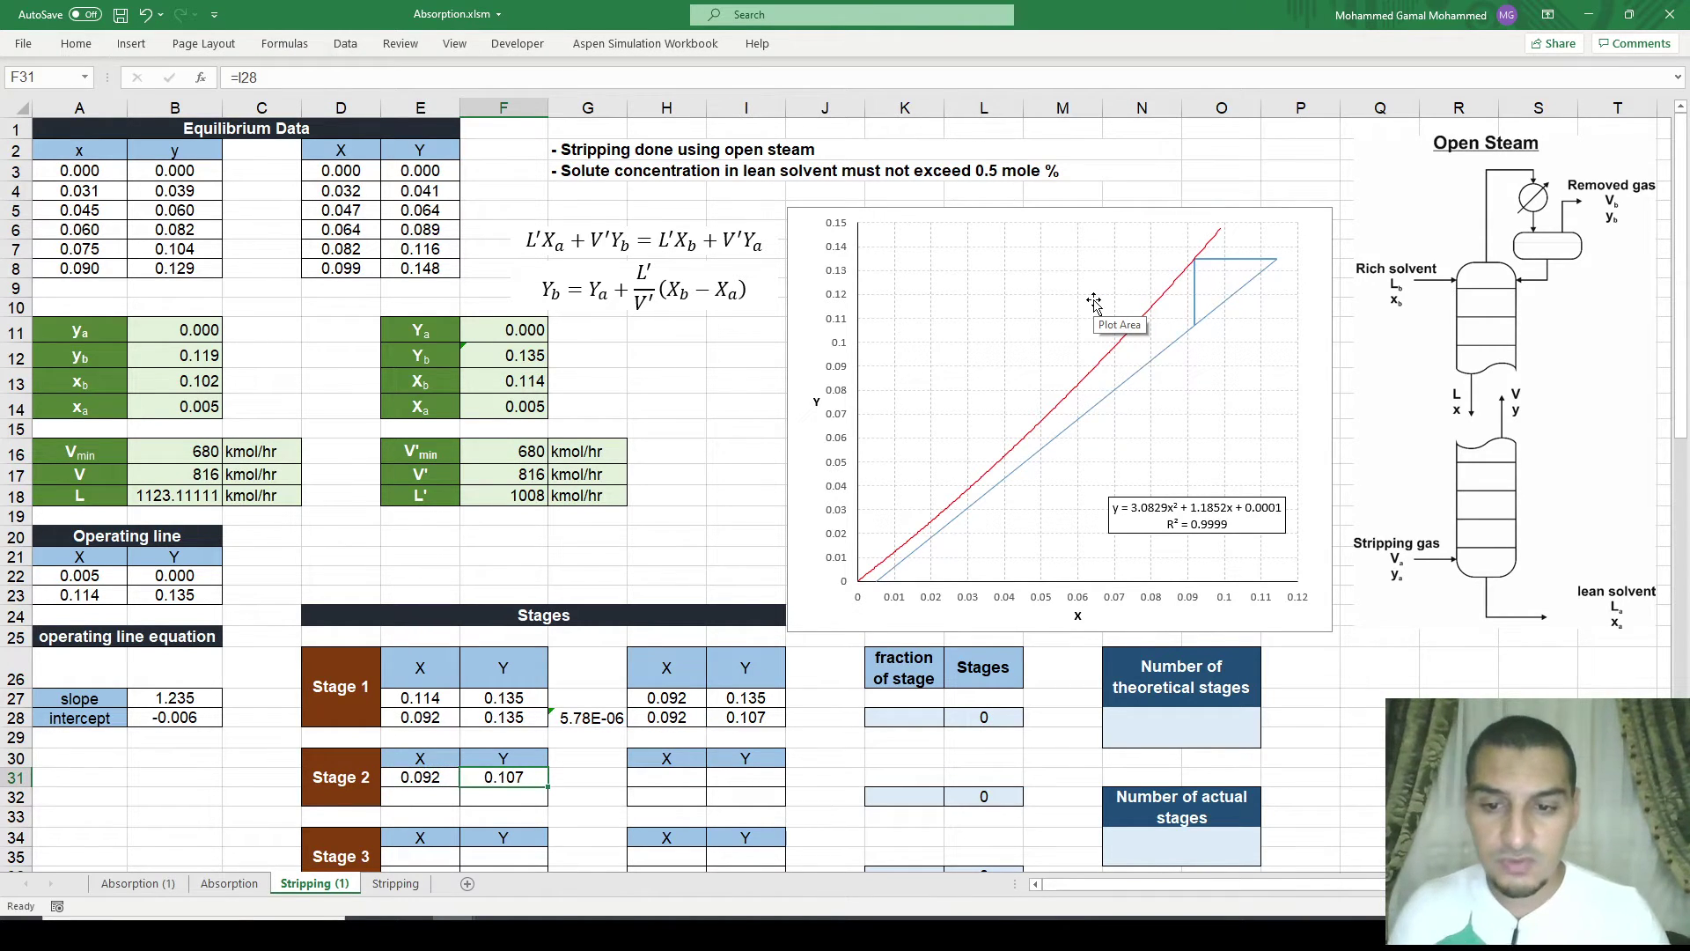
Step: Copy Stage 1's second X, Y and scaled error formula from E28:G28 to Stage 2's row at E32:G32
{"action": "key", "text": "Left"}
{"action": "key", "text": "Up"}
{"action": "key", "text": "Up"}
{"action": "key", "text": "Up"}
{"action": "key", "text": "Up"}
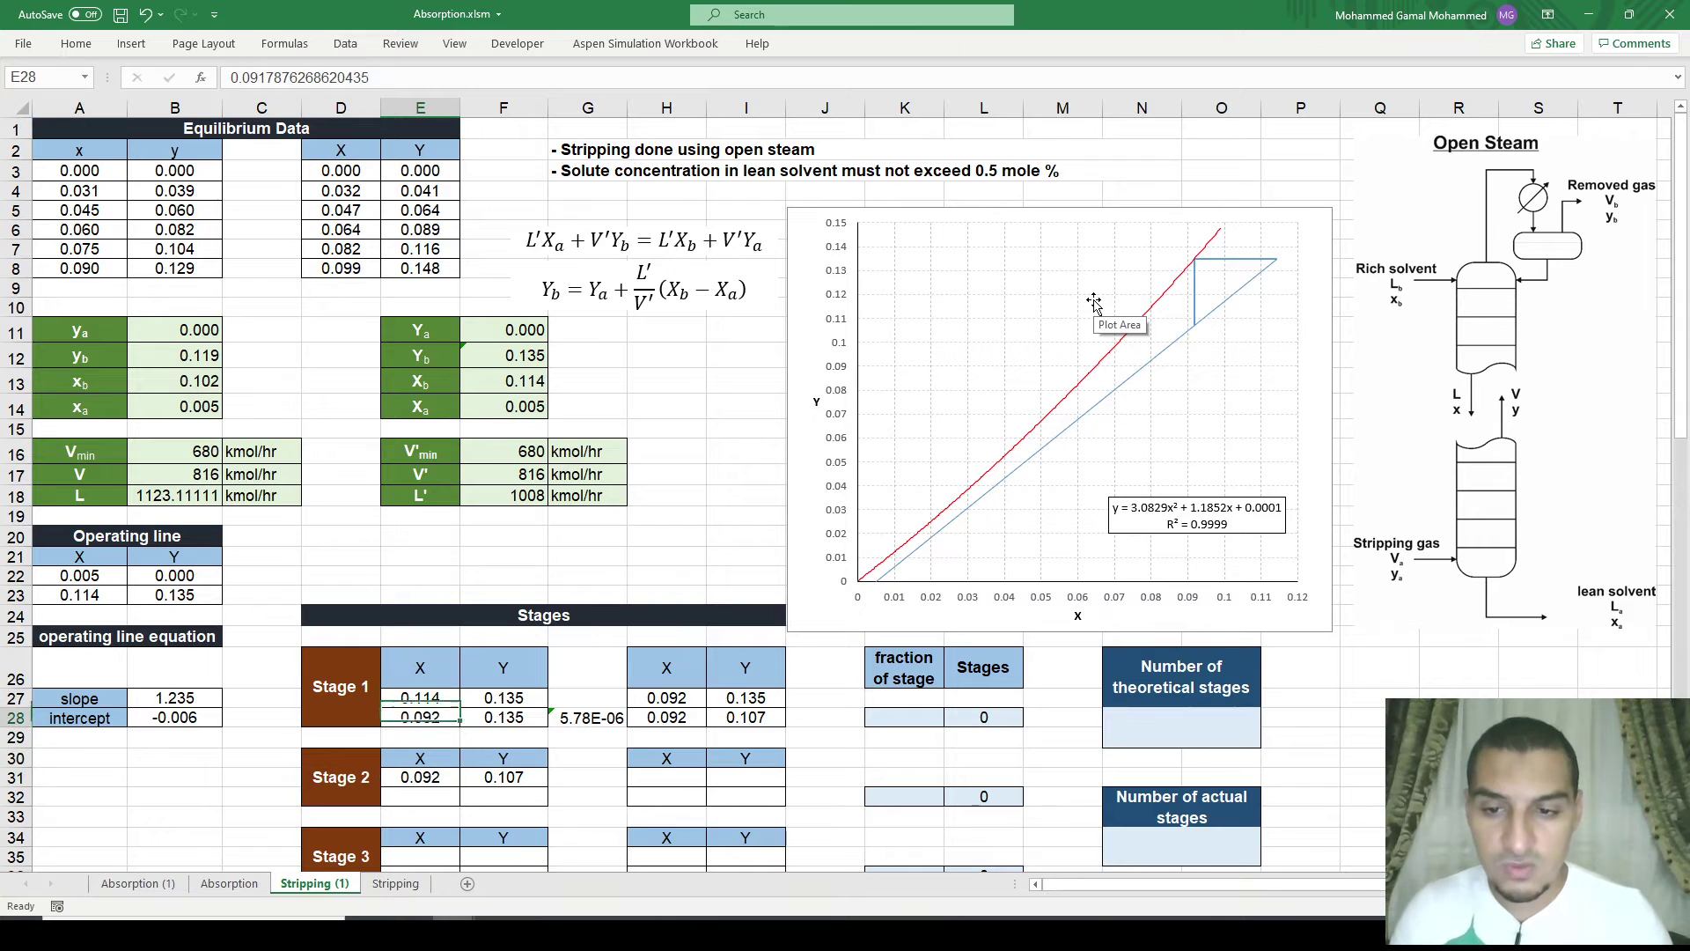
{"action": "key", "text": "Down"}
{"action": "key", "text": "shift+Right"}
{"action": "key", "text": "shift+Right"}
{"action": "key", "text": "ctrl+c"}
{"action": "key", "text": "Down"}
{"action": "key", "text": "Down"}
{"action": "key", "text": "Down"}
{"action": "key", "text": "Down"}
{"action": "key", "text": "ctrl+v"}
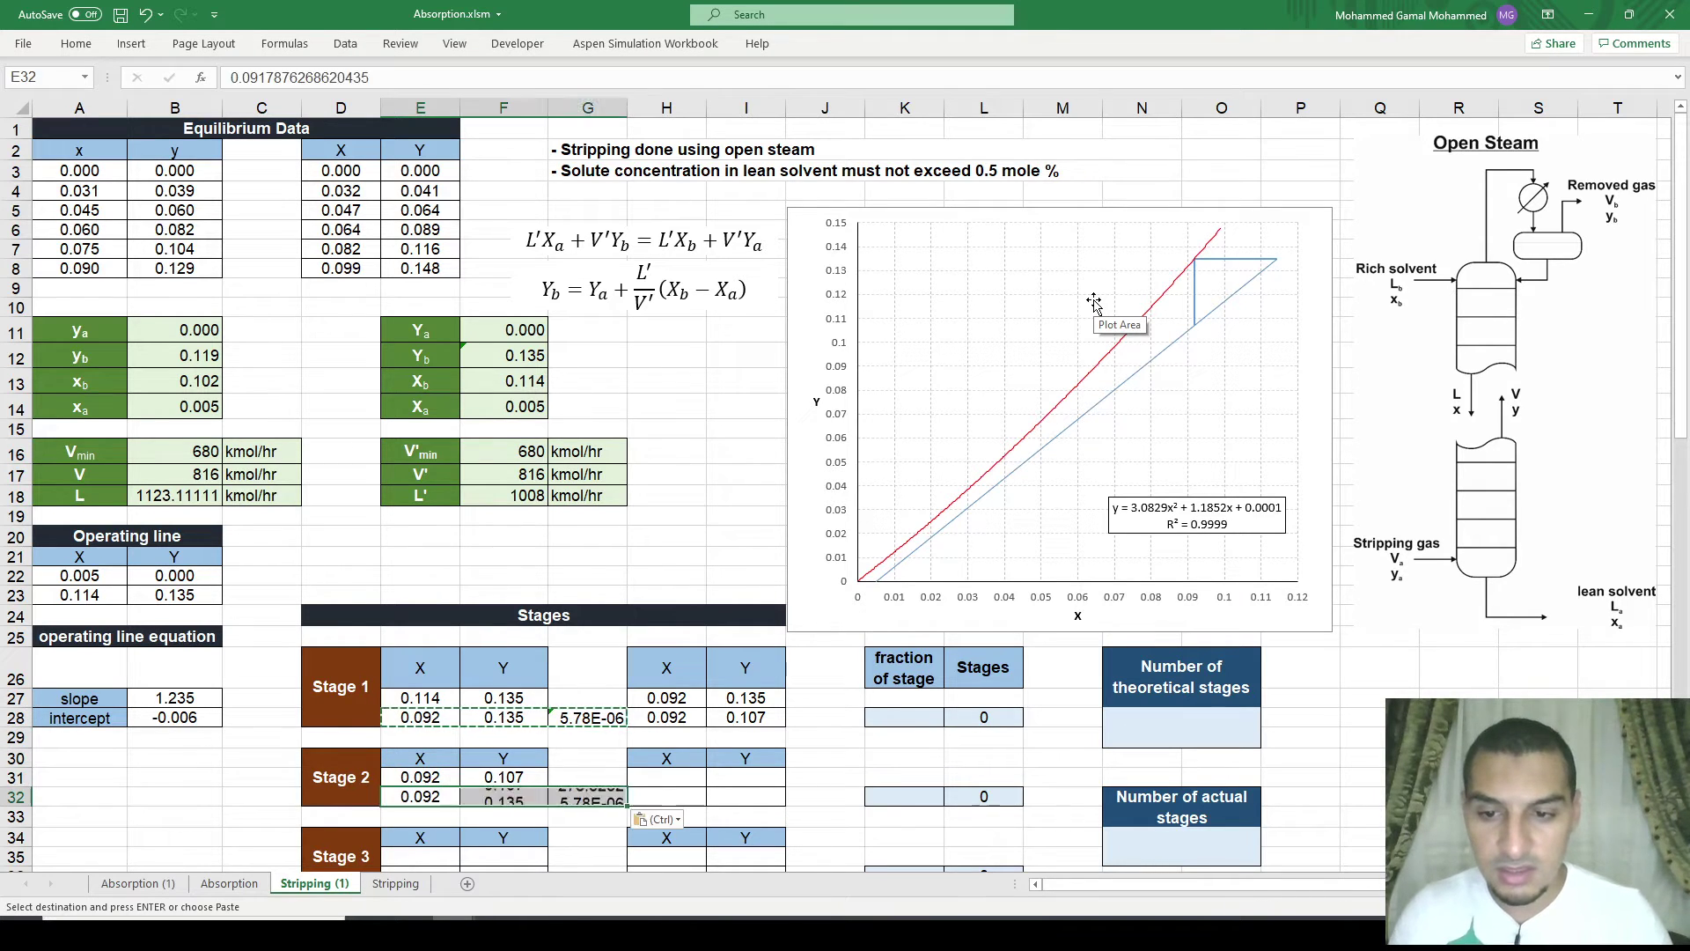
Step: Copy Stage 1's second X-Y table, H27:I28, to Stage 2's matching table at H31:I32
{"action": "key", "text": "Right"}
{"action": "key", "text": "Right"}
{"action": "key", "text": "Up"}
{"action": "key", "text": "Up"}
{"action": "key", "text": "Up"}
{"action": "key", "text": "Up"}
{"action": "key", "text": "Right"}
{"action": "key", "text": "Up"}
{"action": "key", "text": "shift+Down"}
{"action": "key", "text": "shift+Right"}
{"action": "key", "text": "ctrl+c"}
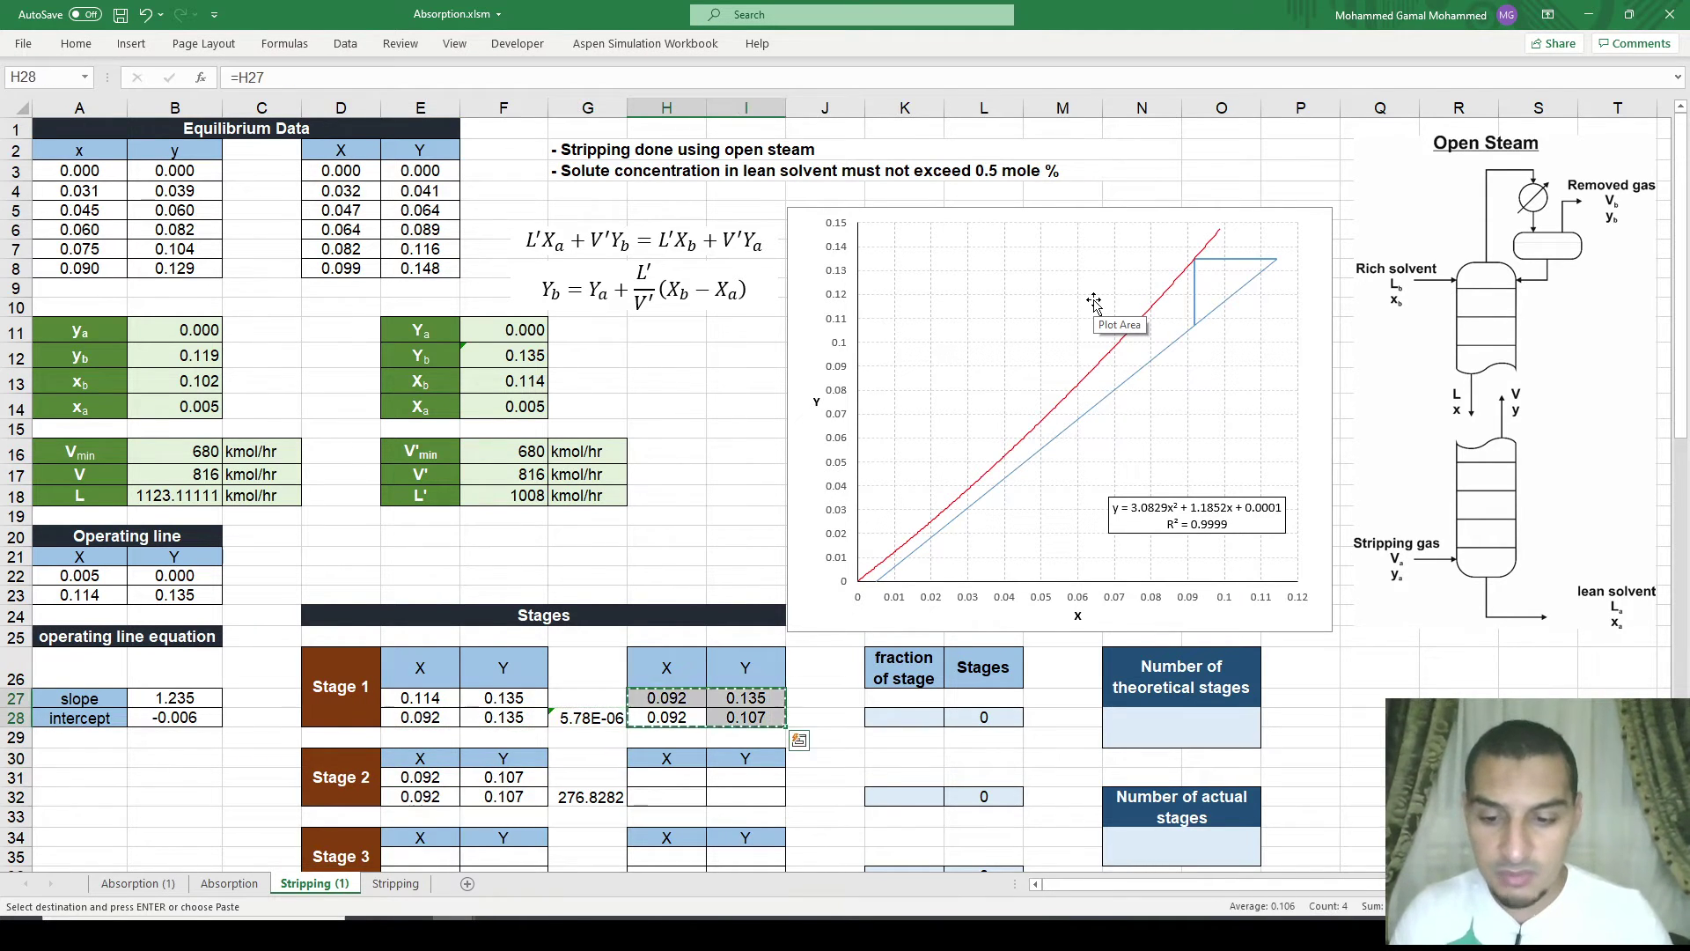
{"action": "key", "text": "Down"}
{"action": "key", "text": "Down"}
{"action": "key", "text": "Down"}
{"action": "key", "text": "ctrl+v"}
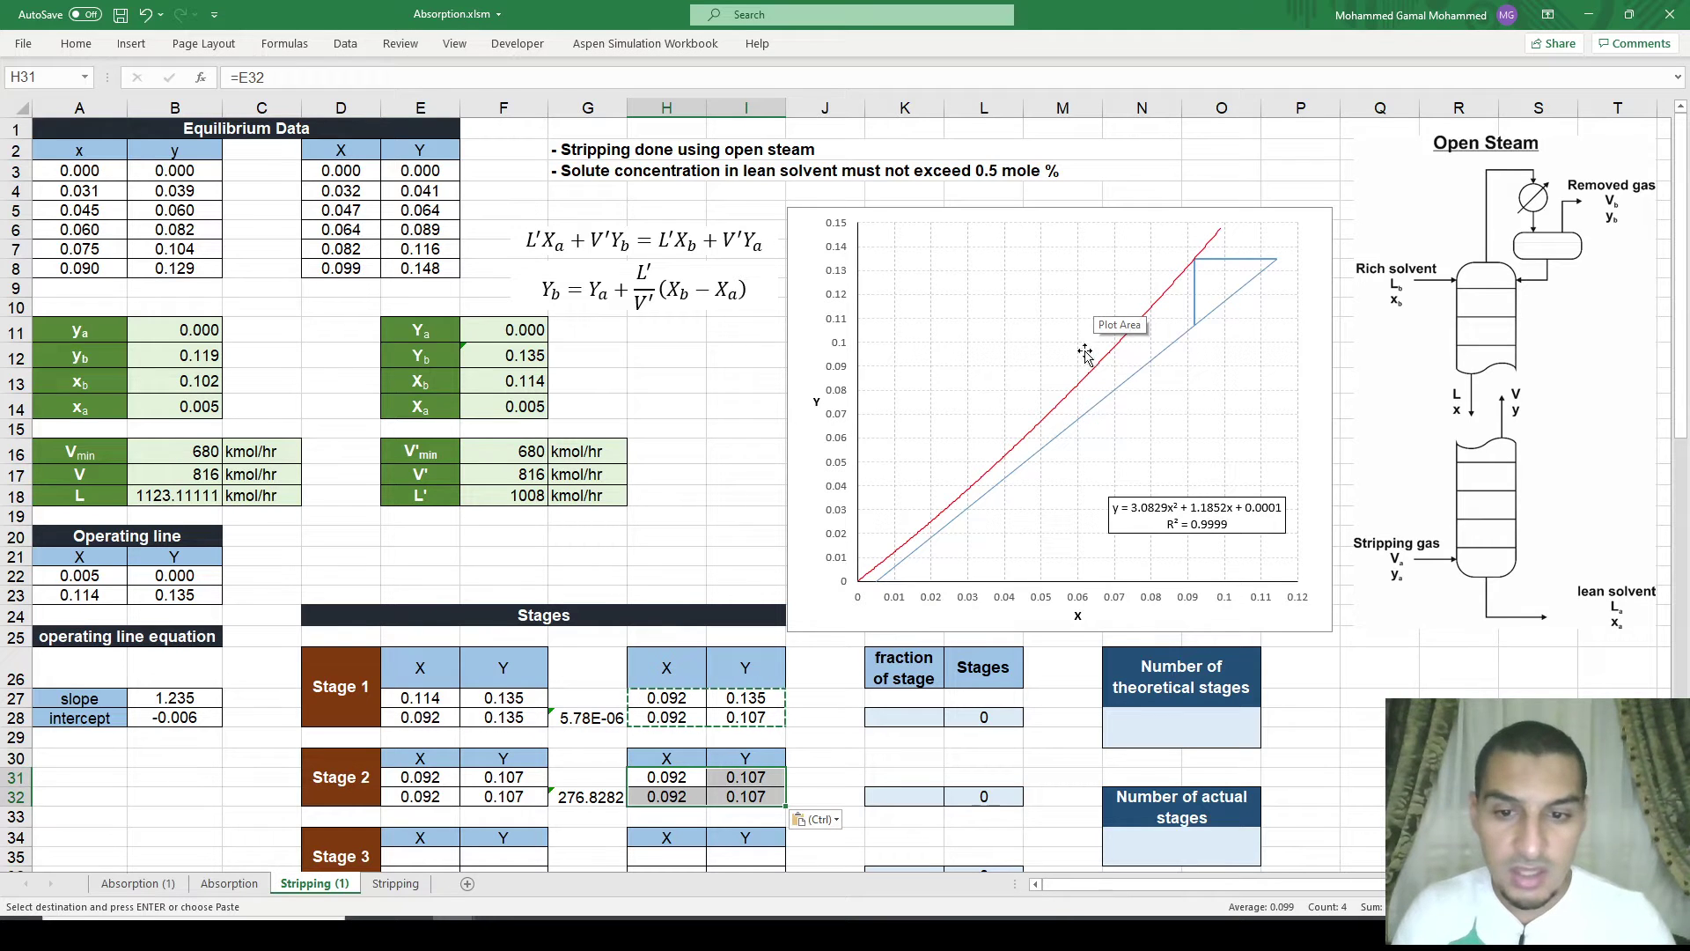
Step: Goal seek Stage 2's scaled error in G32 to 0 by changing the X value in E32
{"action": "left_click", "coordinate": [584, 798]}
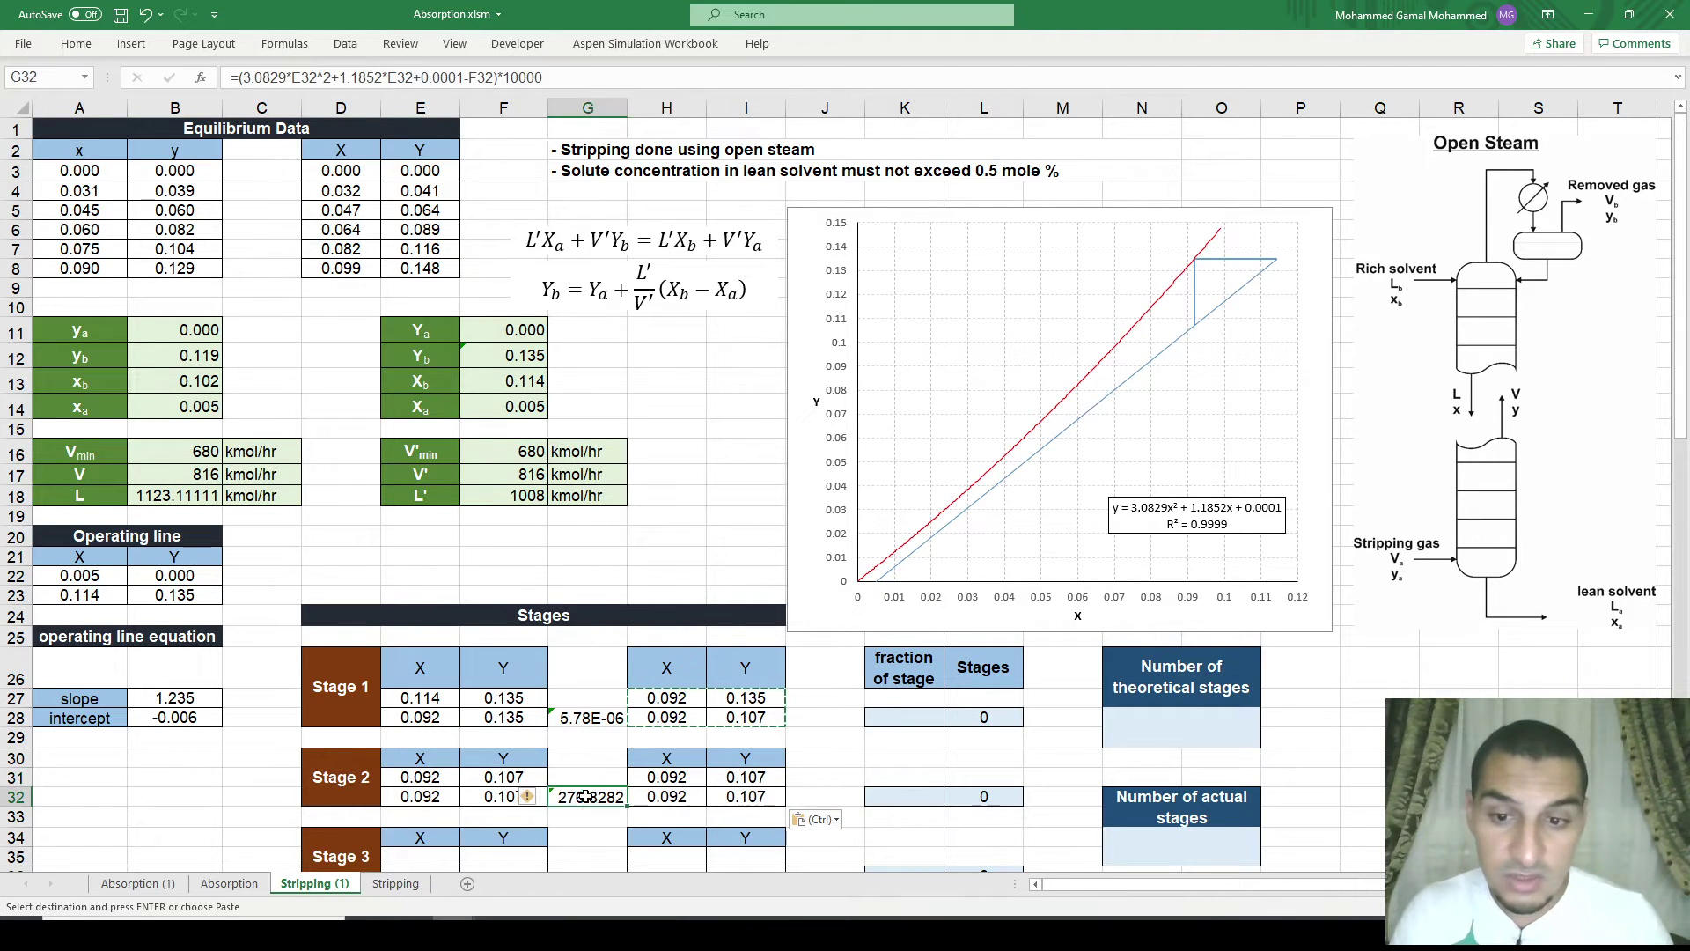
{"action": "left_click", "coordinate": [345, 44]}
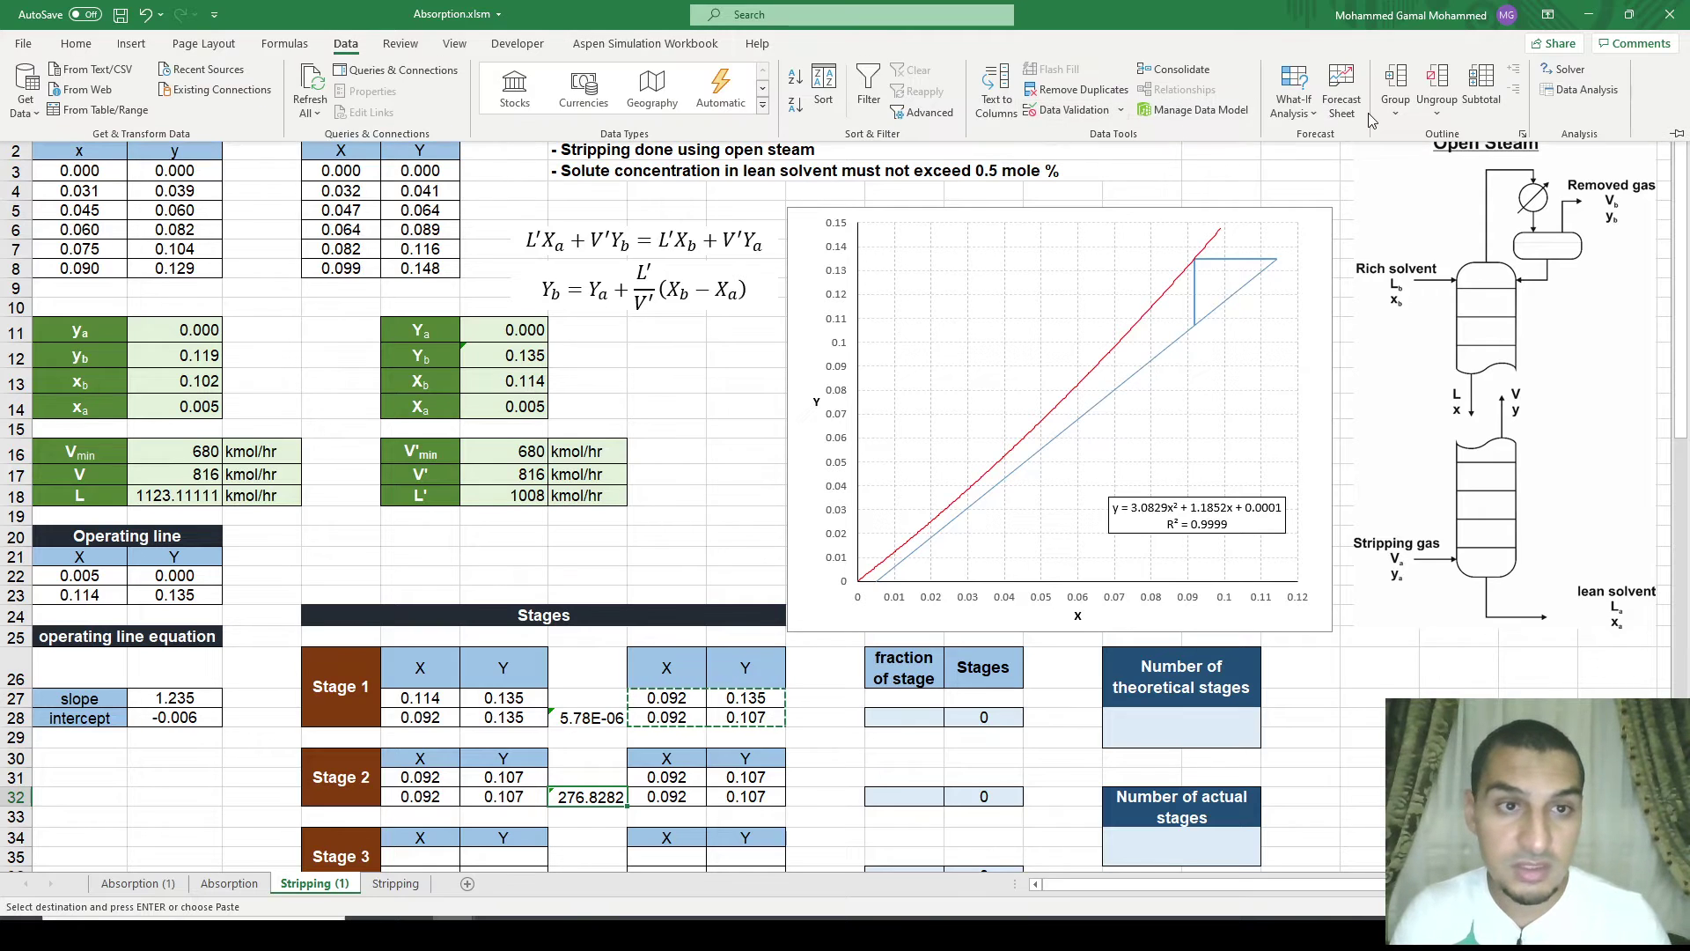
{"action": "left_click", "coordinate": [1294, 99]}
{"action": "left_click", "coordinate": [1313, 168]}
{"action": "left_click", "coordinate": [1312, 163]}
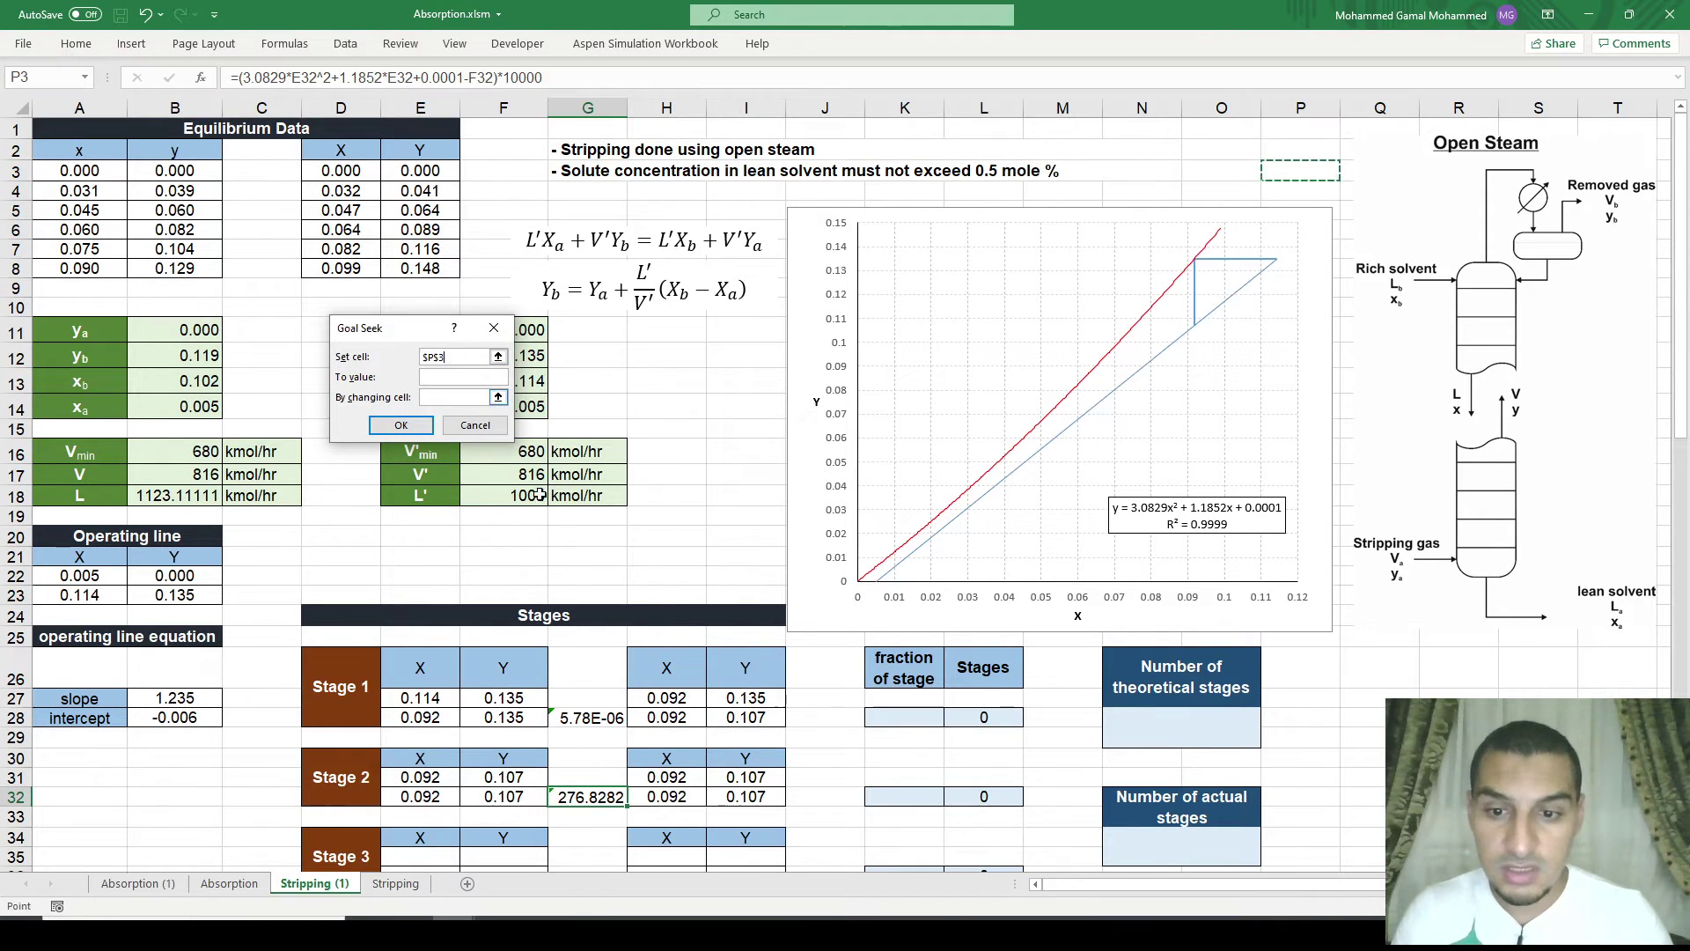
{"action": "left_click", "coordinate": [588, 797]}
{"action": "key", "text": "Tab"}
{"action": "type", "text": "0"}
{"action": "key", "text": "Tab"}
{"action": "key", "text": "Left"}
{"action": "key", "text": "Left"}
{"action": "key", "text": "Return"}
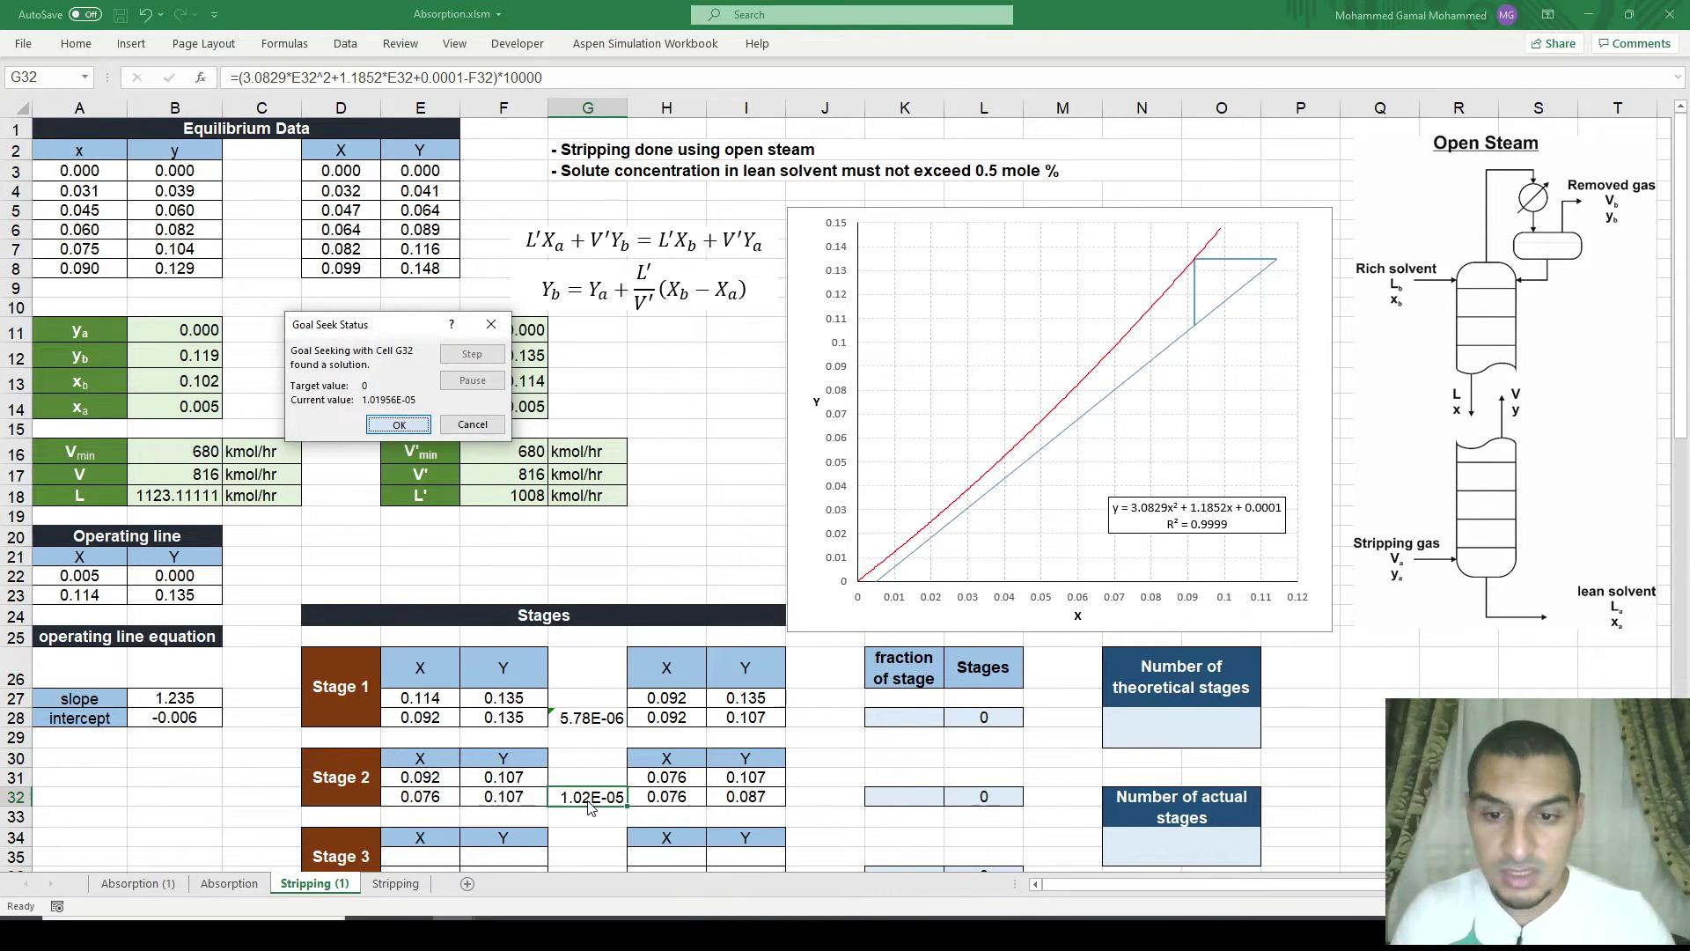
{"action": "key", "text": "Return"}
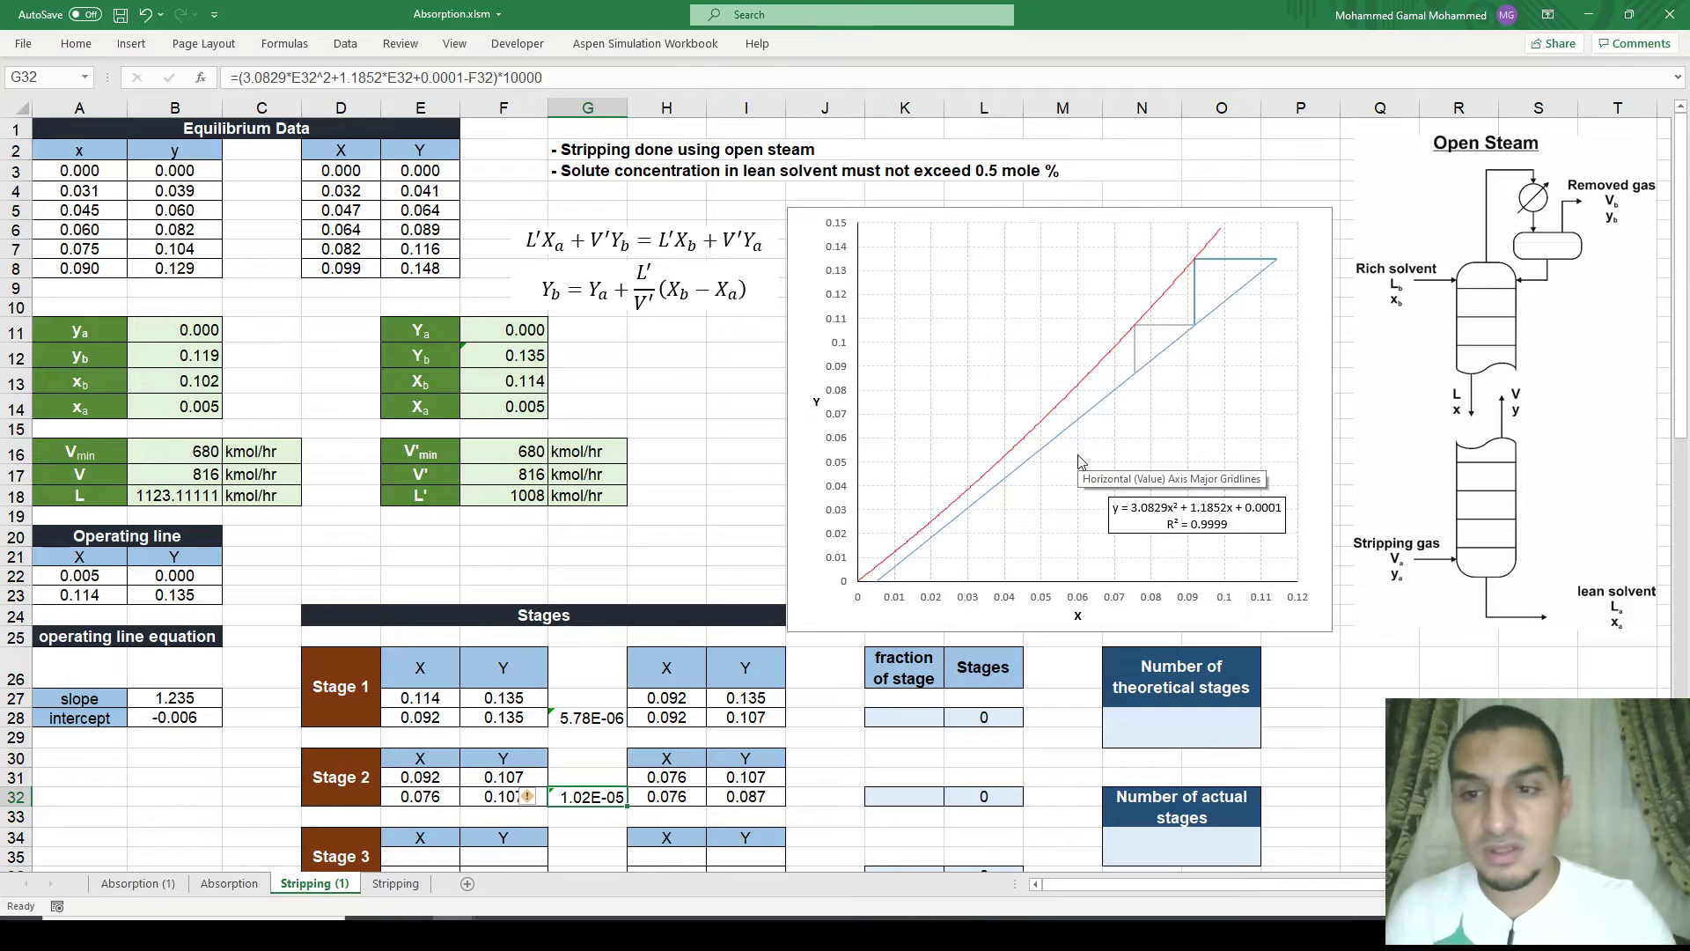
Step: Switch to the completed Stripping sheet and examine the fraction and stage values for Stages 1 through 15
{"action": "key", "text": "ctrl+Page_Down"}
{"action": "scroll", "coordinate": [647, 430], "scroll_direction": "down", "scroll_amount": 2}
{"action": "scroll", "coordinate": [647, 431], "scroll_direction": "up", "scroll_amount": 2}
{"action": "scroll", "coordinate": [648, 432], "scroll_direction": "down", "scroll_amount": 9}
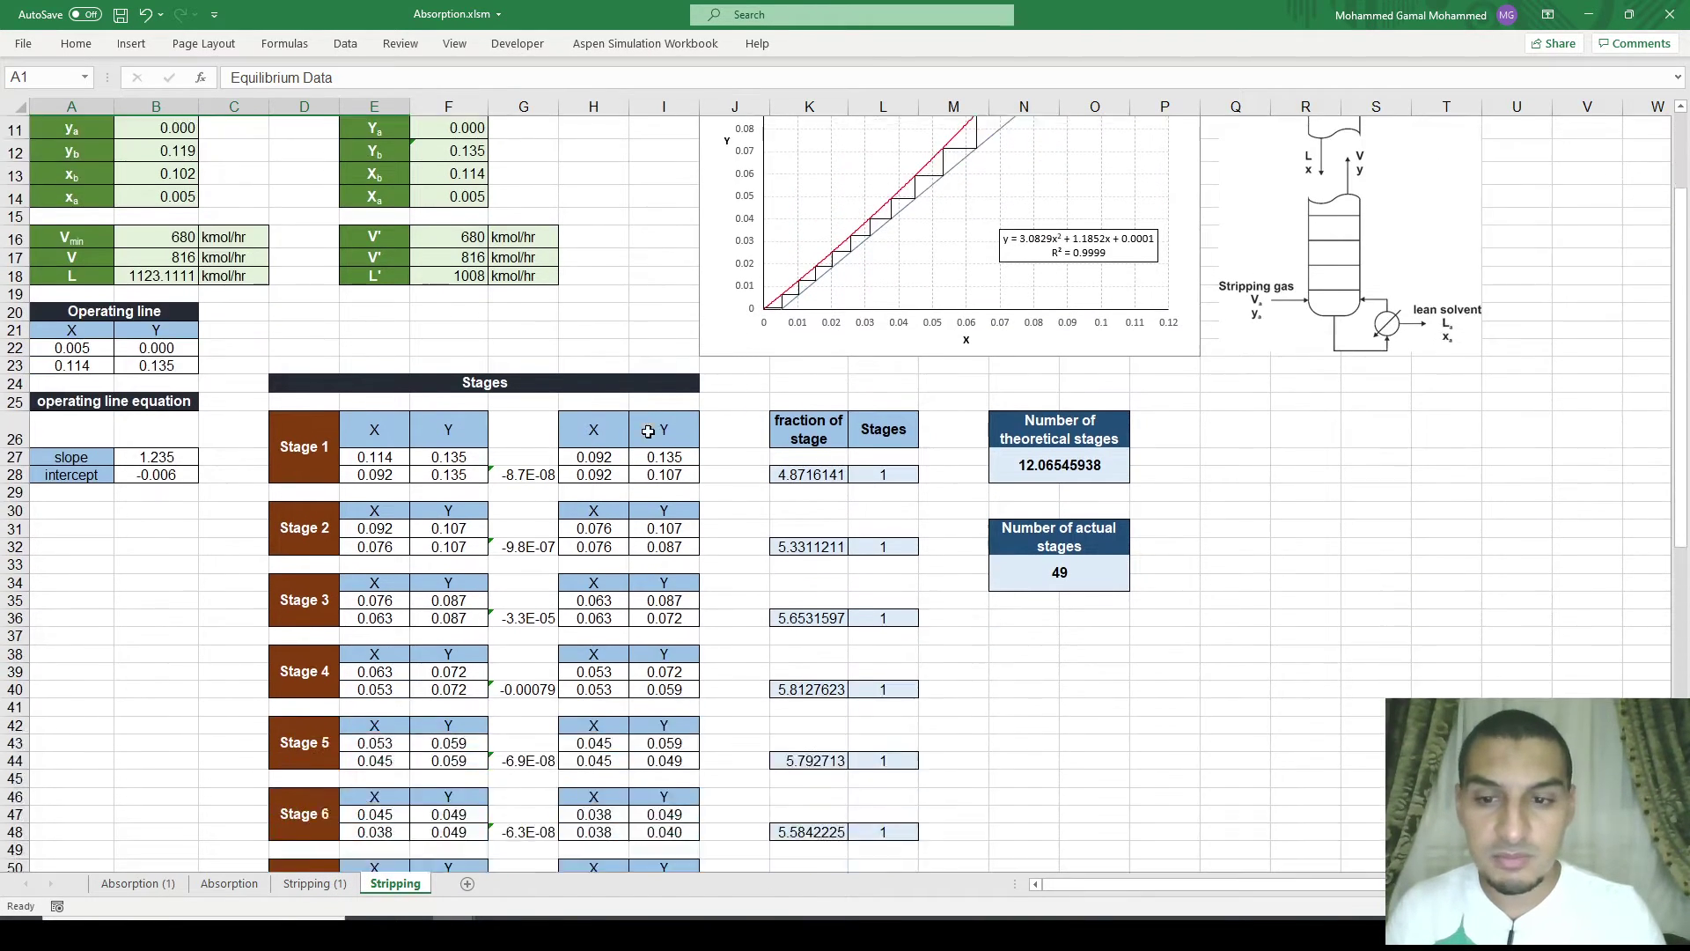
{"action": "scroll", "coordinate": [648, 431], "scroll_direction": "down", "scroll_amount": 5}
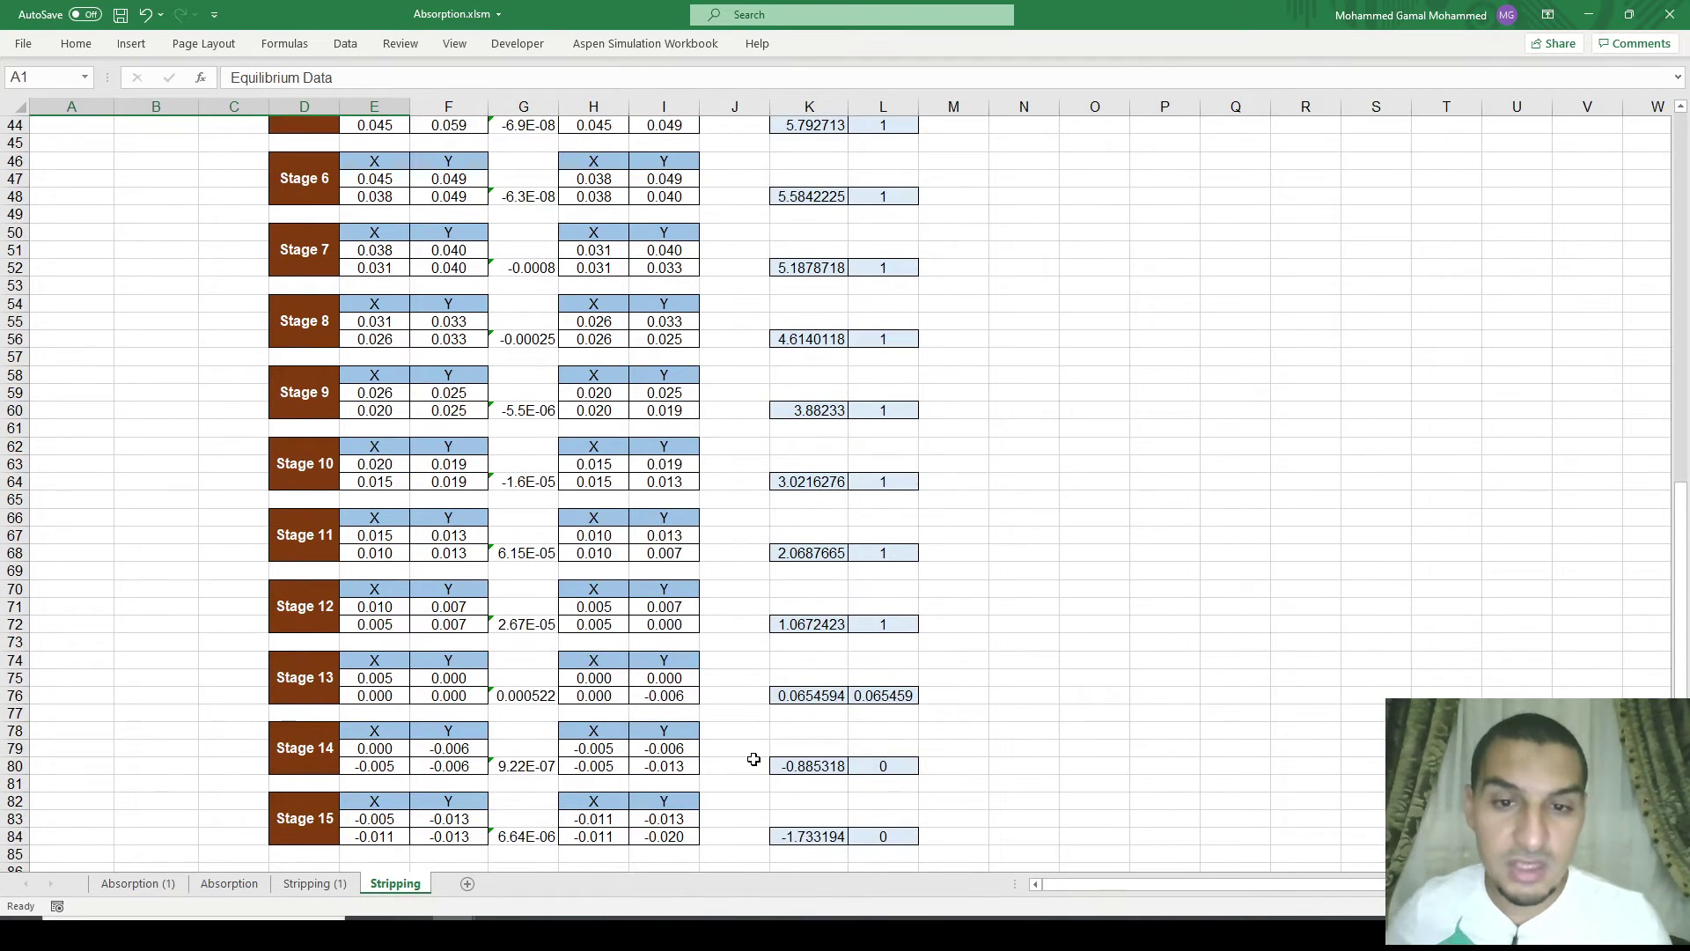
{"action": "scroll", "coordinate": [754, 759], "scroll_direction": "down", "scroll_amount": 1}
{"action": "scroll", "coordinate": [792, 768], "scroll_direction": "up", "scroll_amount": 7}
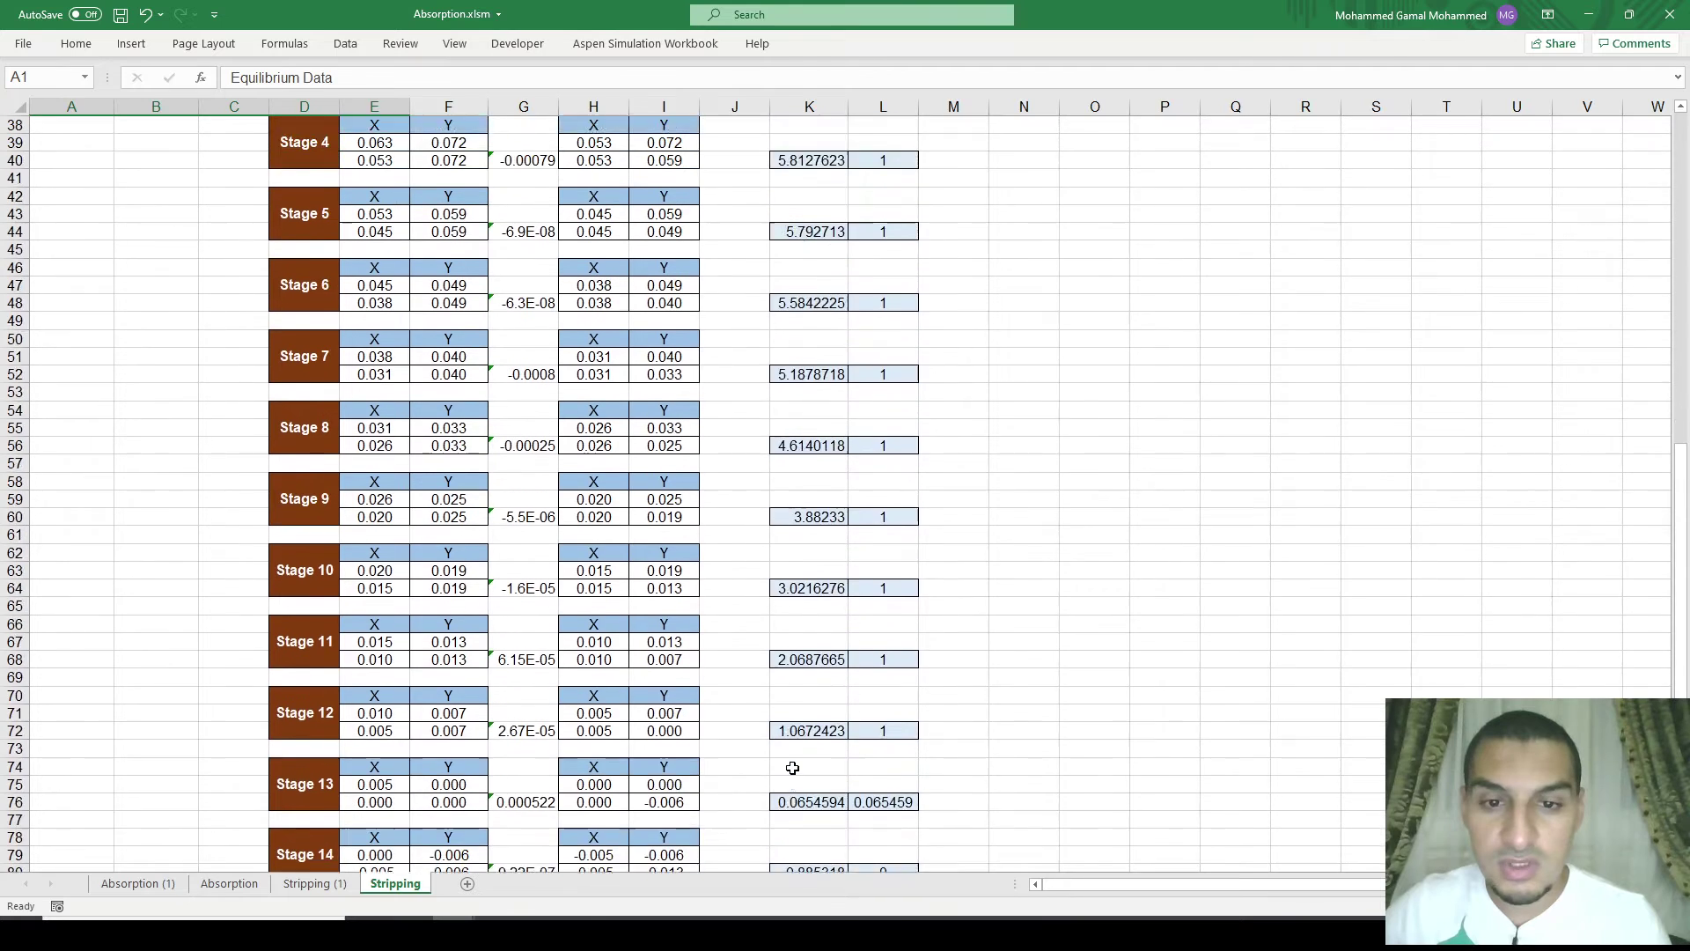
{"action": "scroll", "coordinate": [786, 364], "scroll_direction": "up", "scroll_amount": 1}
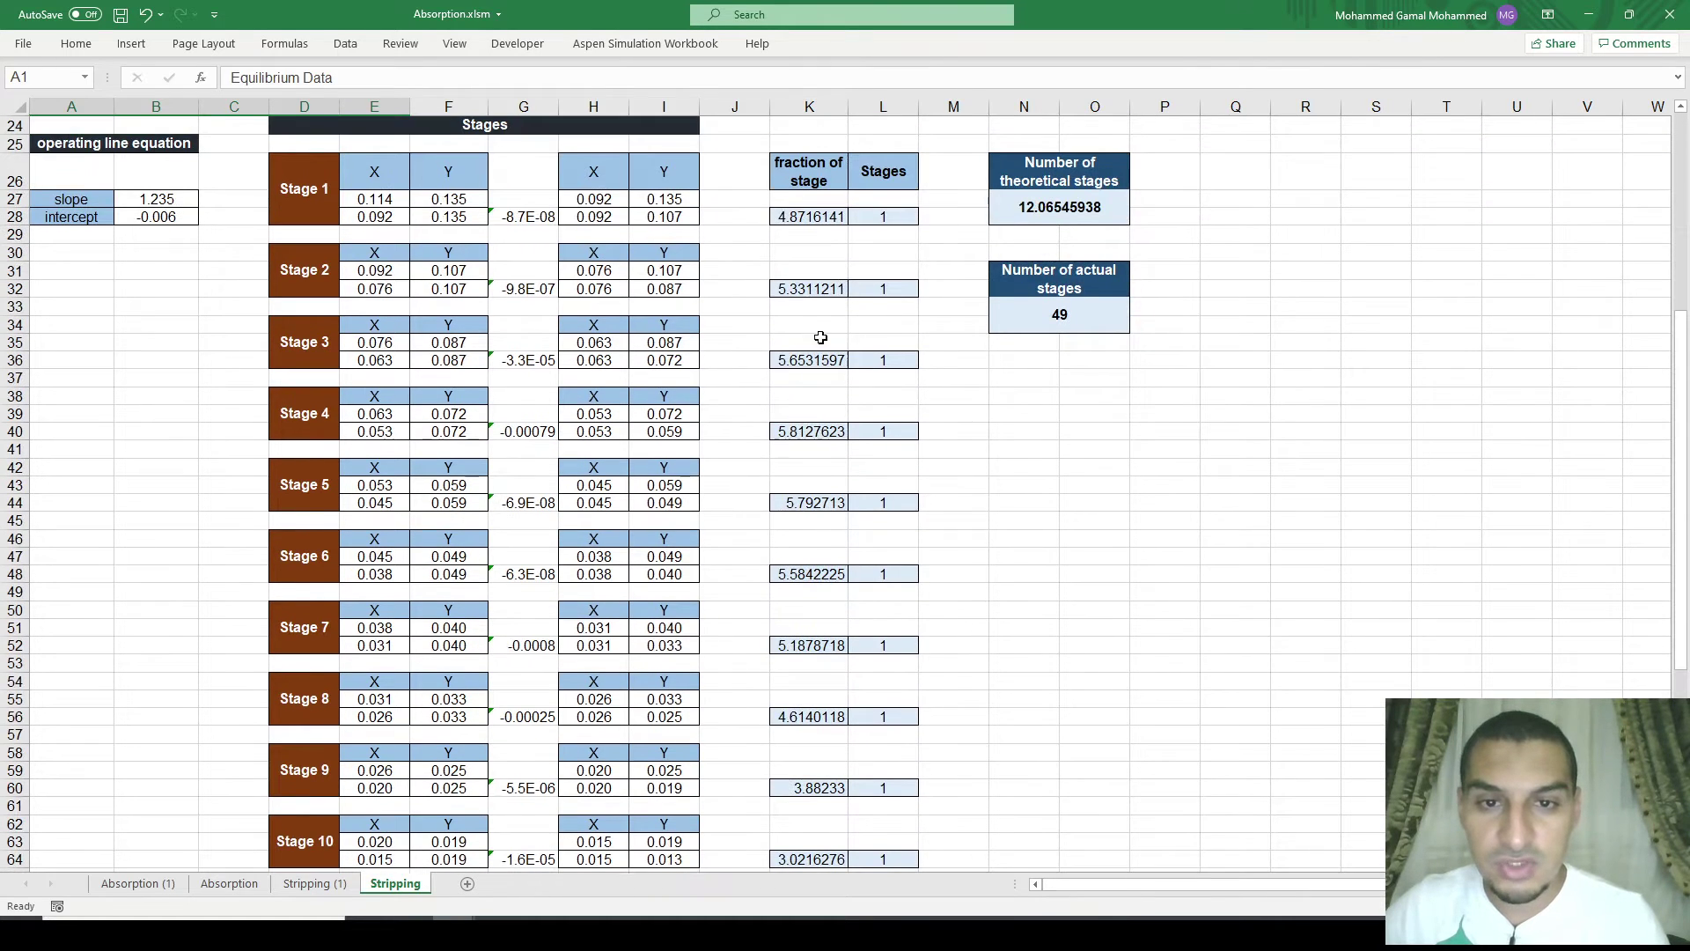
{"action": "scroll", "coordinate": [817, 359], "scroll_direction": "down", "scroll_amount": 1}
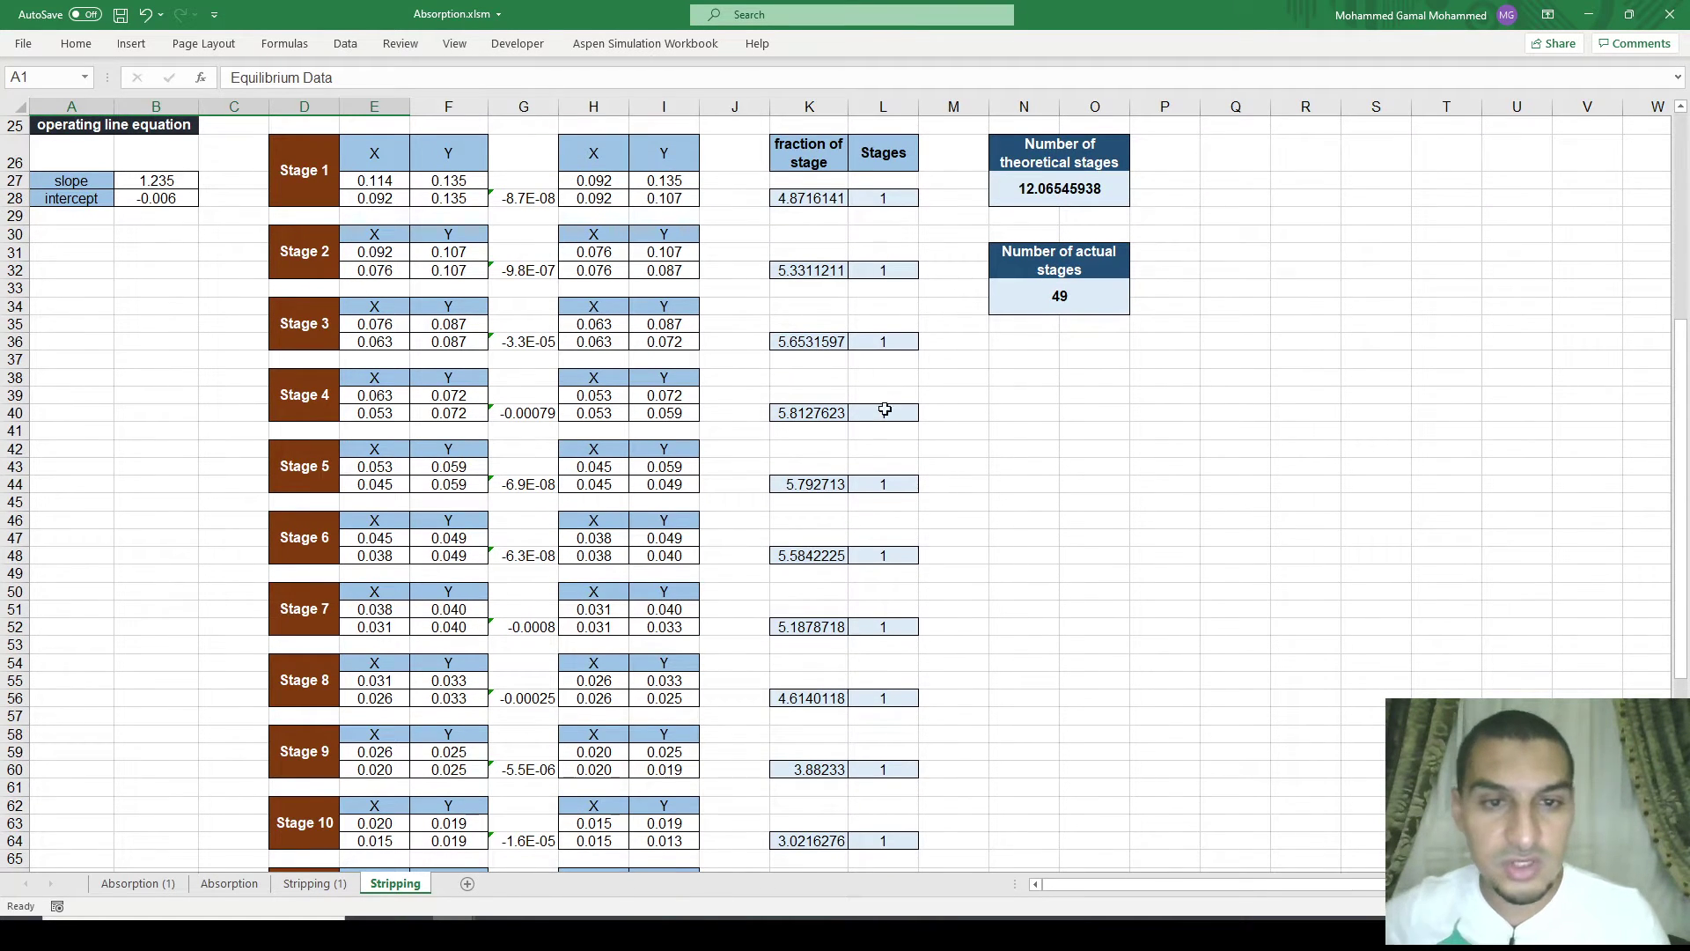
{"action": "scroll", "coordinate": [882, 485], "scroll_direction": "down", "scroll_amount": 4}
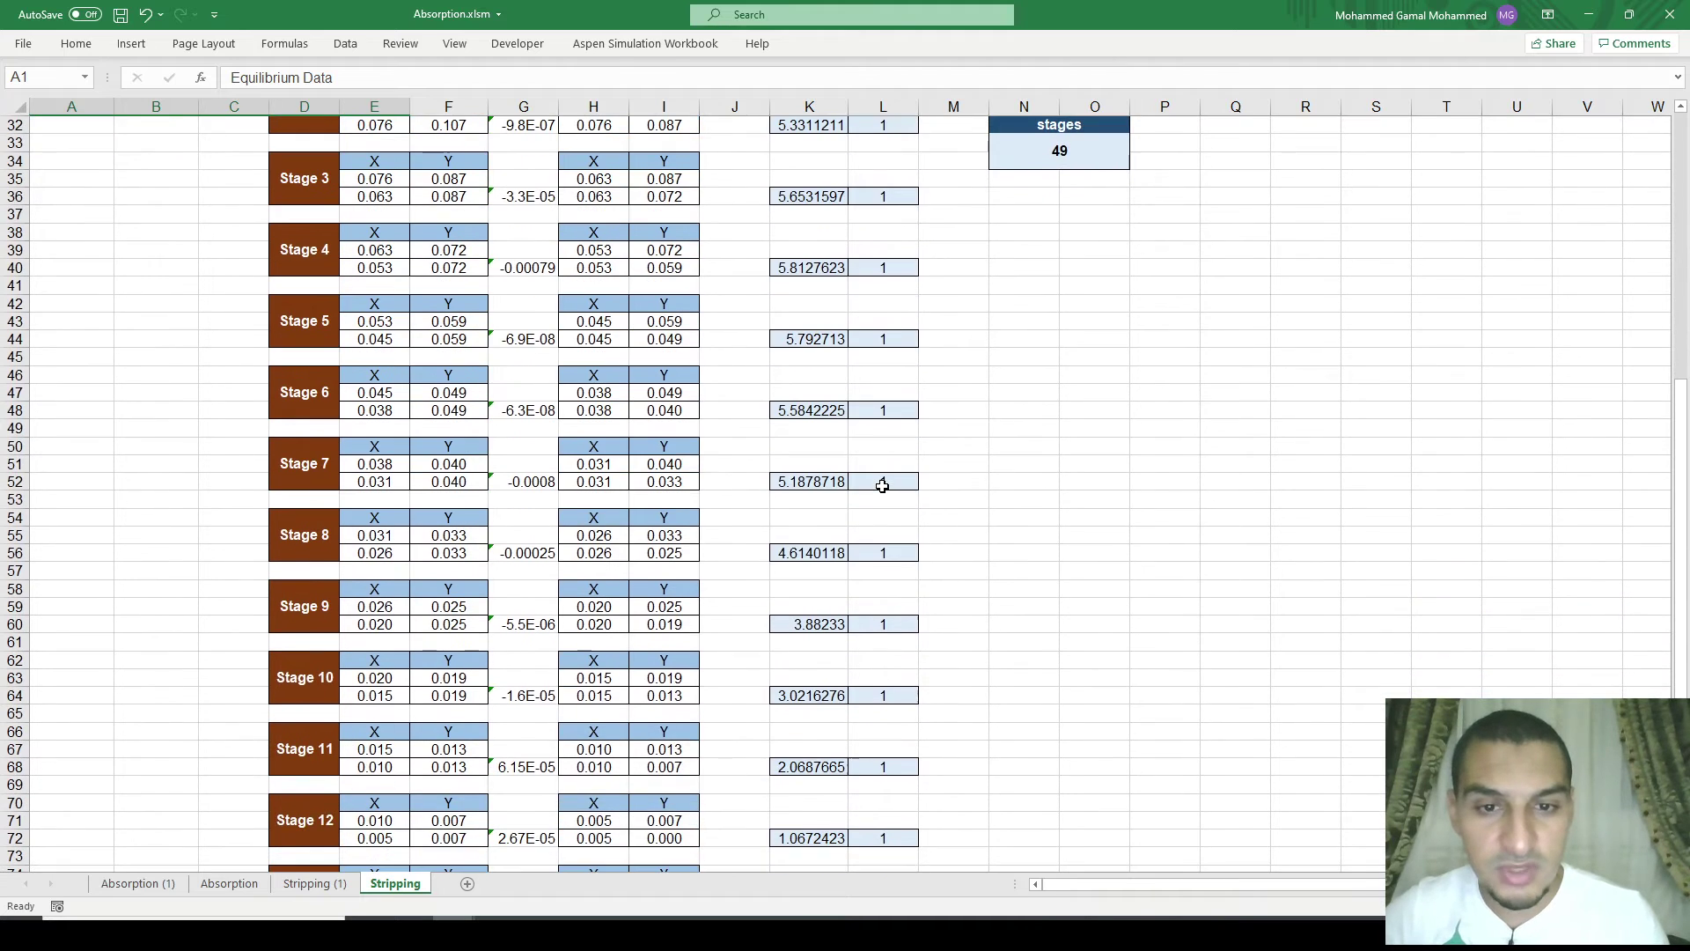
{"action": "scroll", "coordinate": [882, 485], "scroll_direction": "down", "scroll_amount": 1}
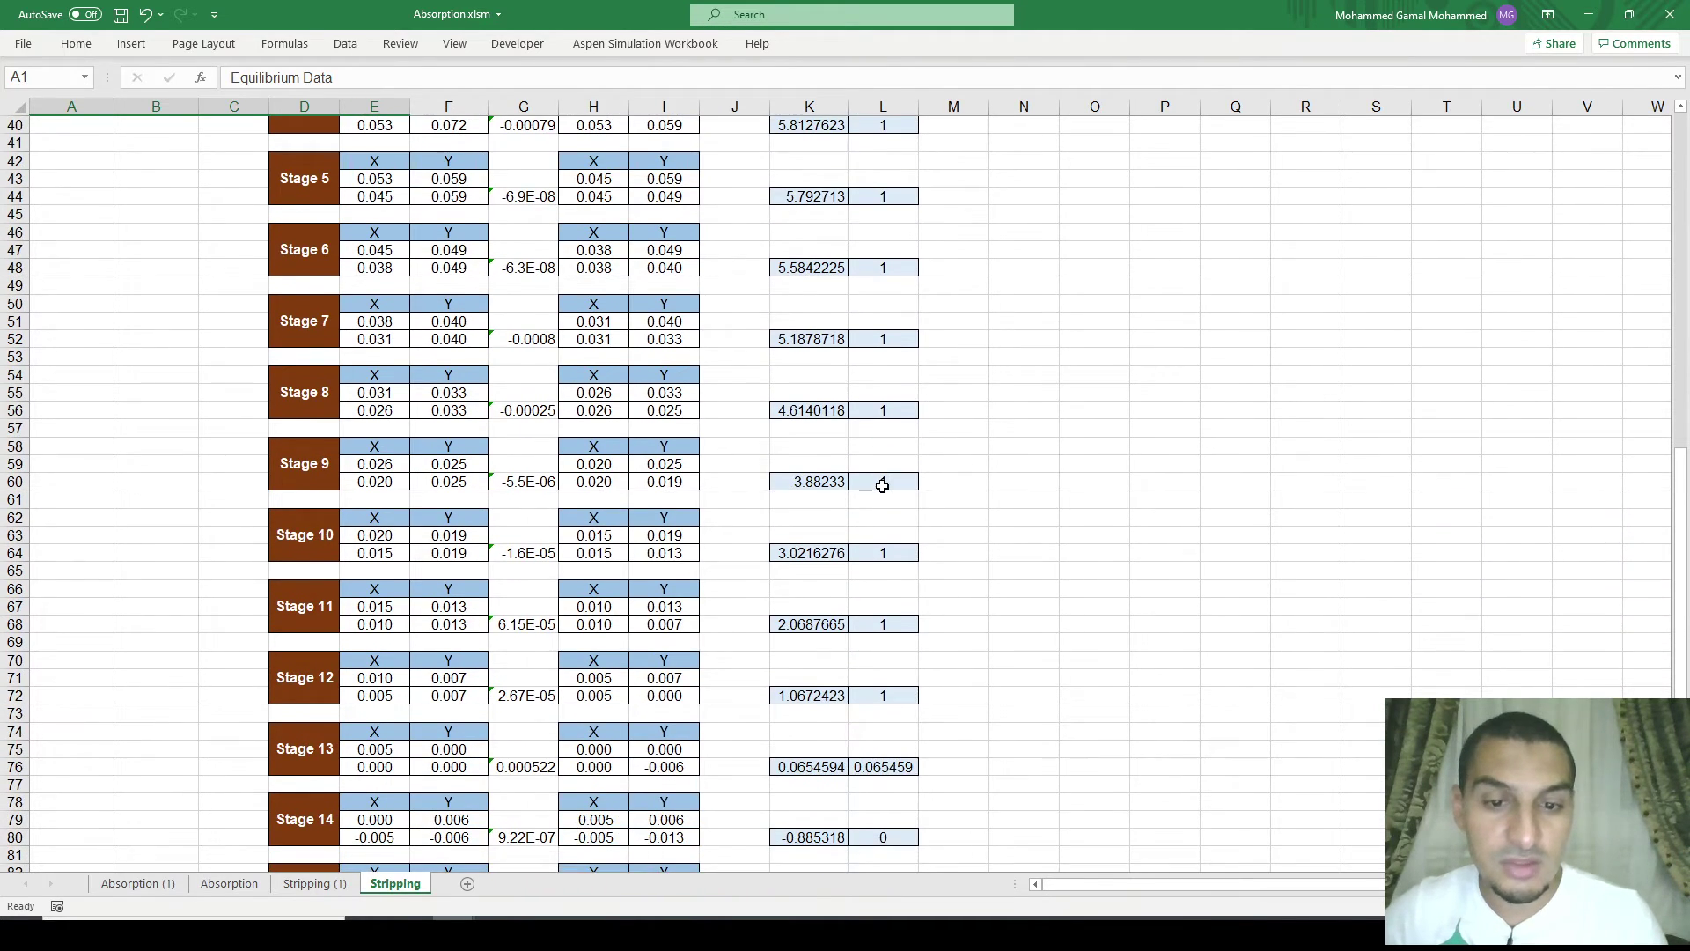
{"action": "scroll", "coordinate": [881, 485], "scroll_direction": "down", "scroll_amount": 3}
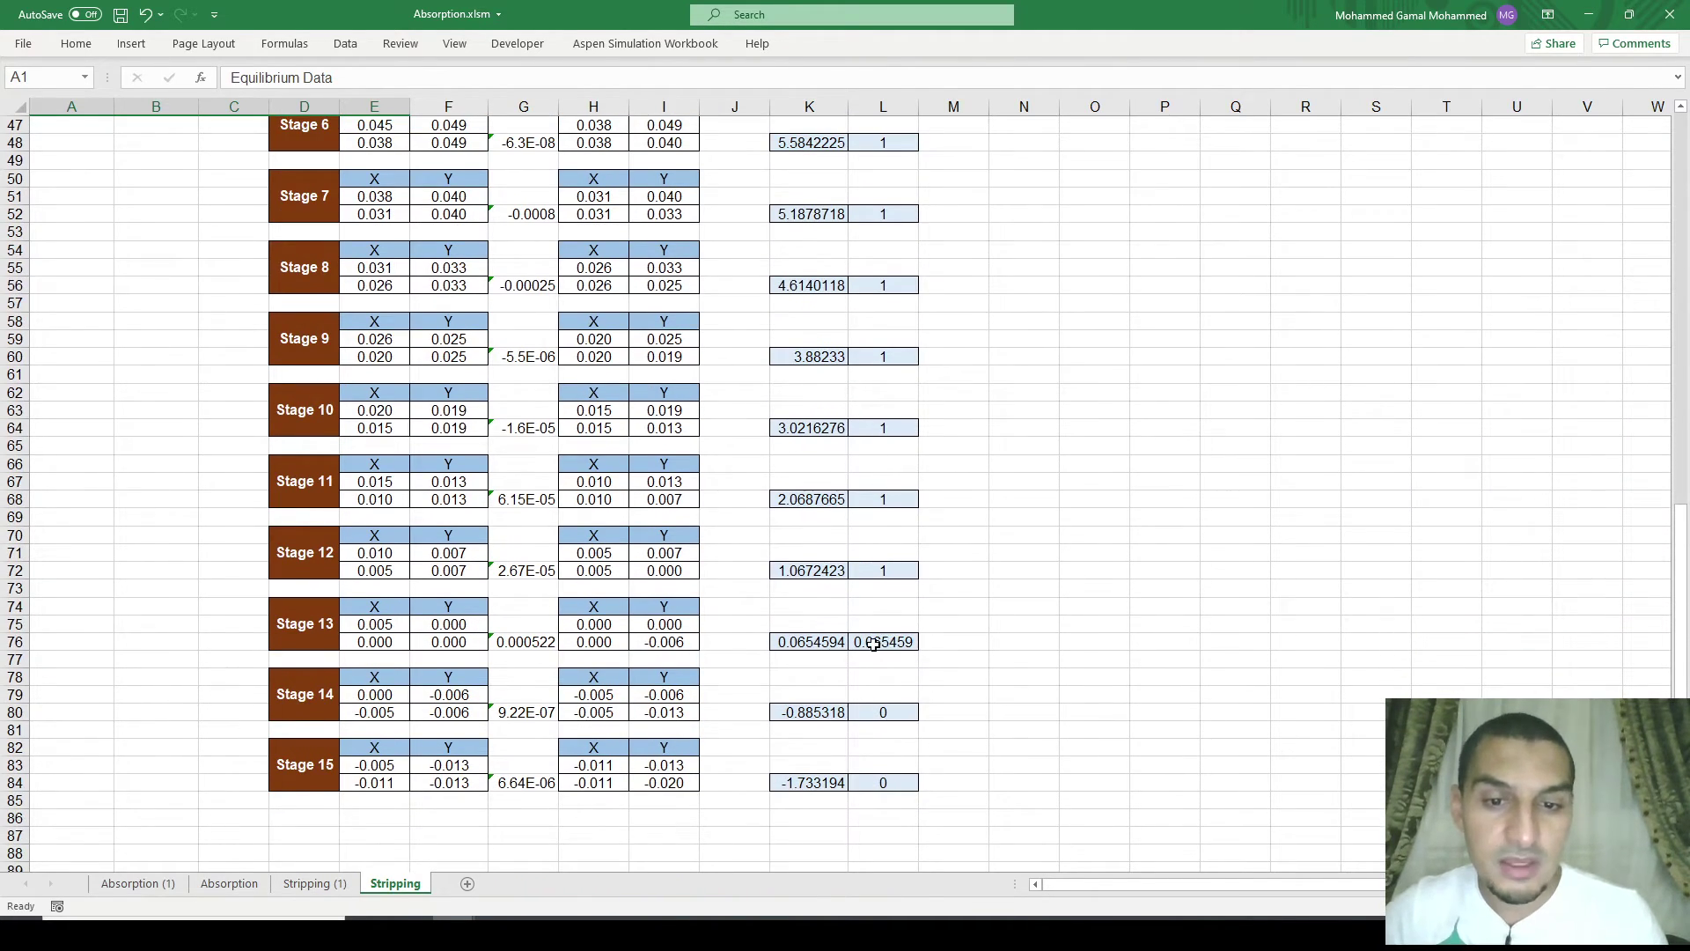
Step: Inspect the formulas behind Stage 13's stage count in L76, the number of theoretical stages and the number of actual stages
{"action": "left_click", "coordinate": [873, 643]}
{"action": "scroll", "coordinate": [889, 641], "scroll_direction": "up", "scroll_amount": 15}
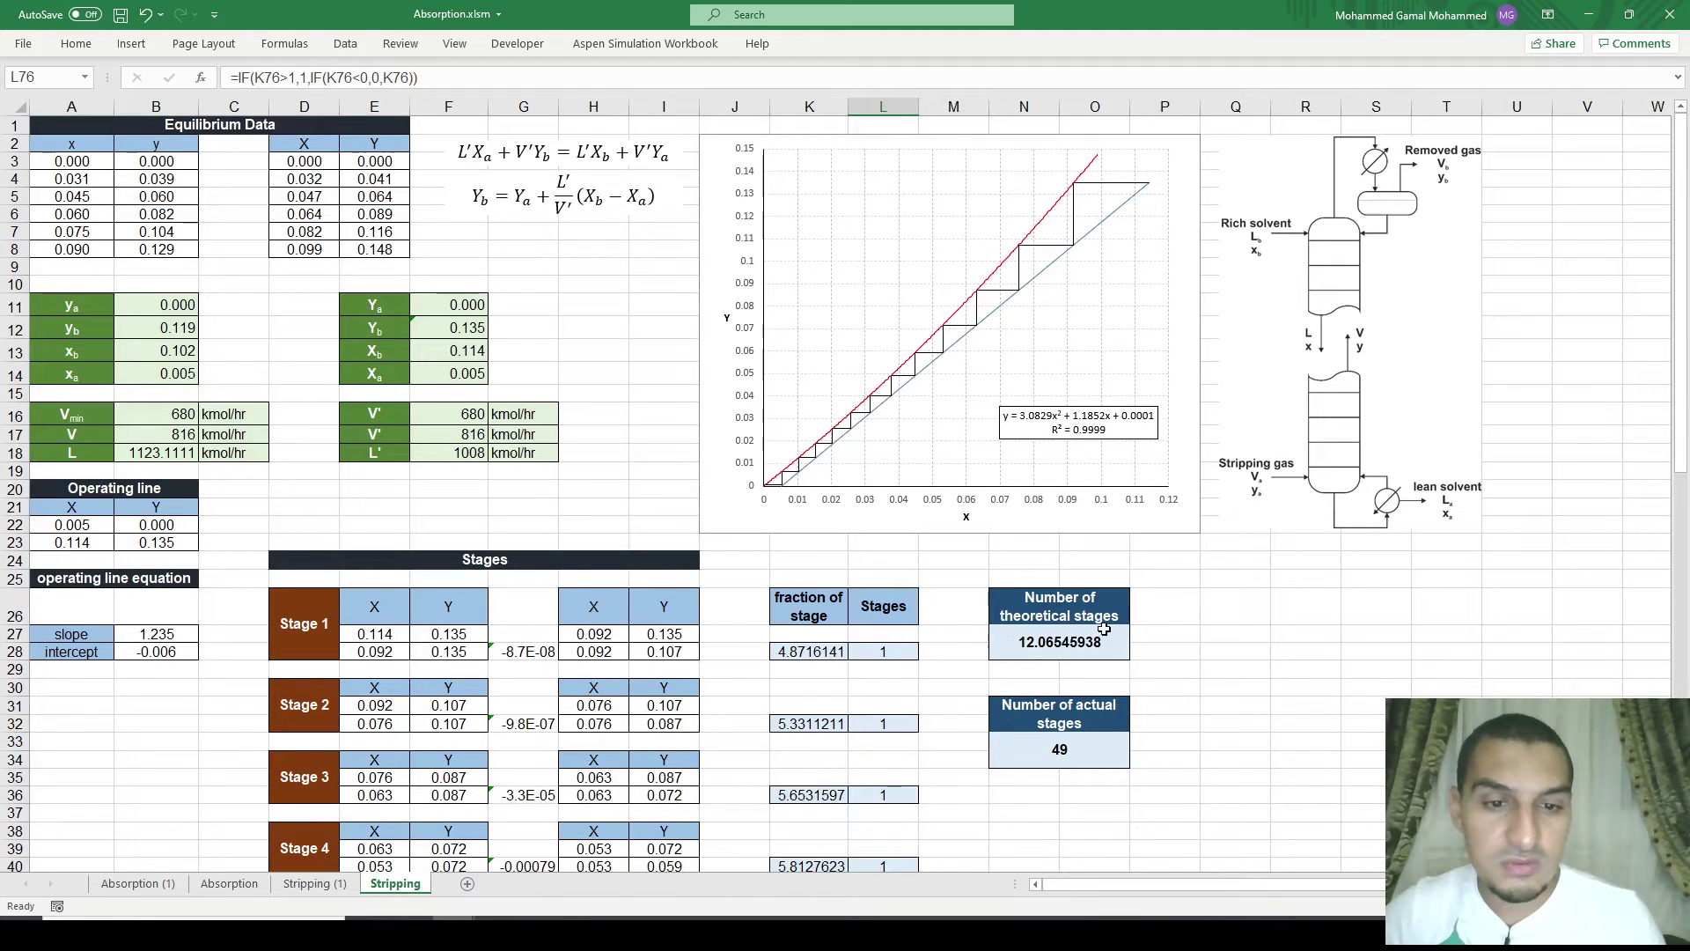
{"action": "left_click", "coordinate": [1059, 649]}
{"action": "left_click", "coordinate": [1063, 750]}
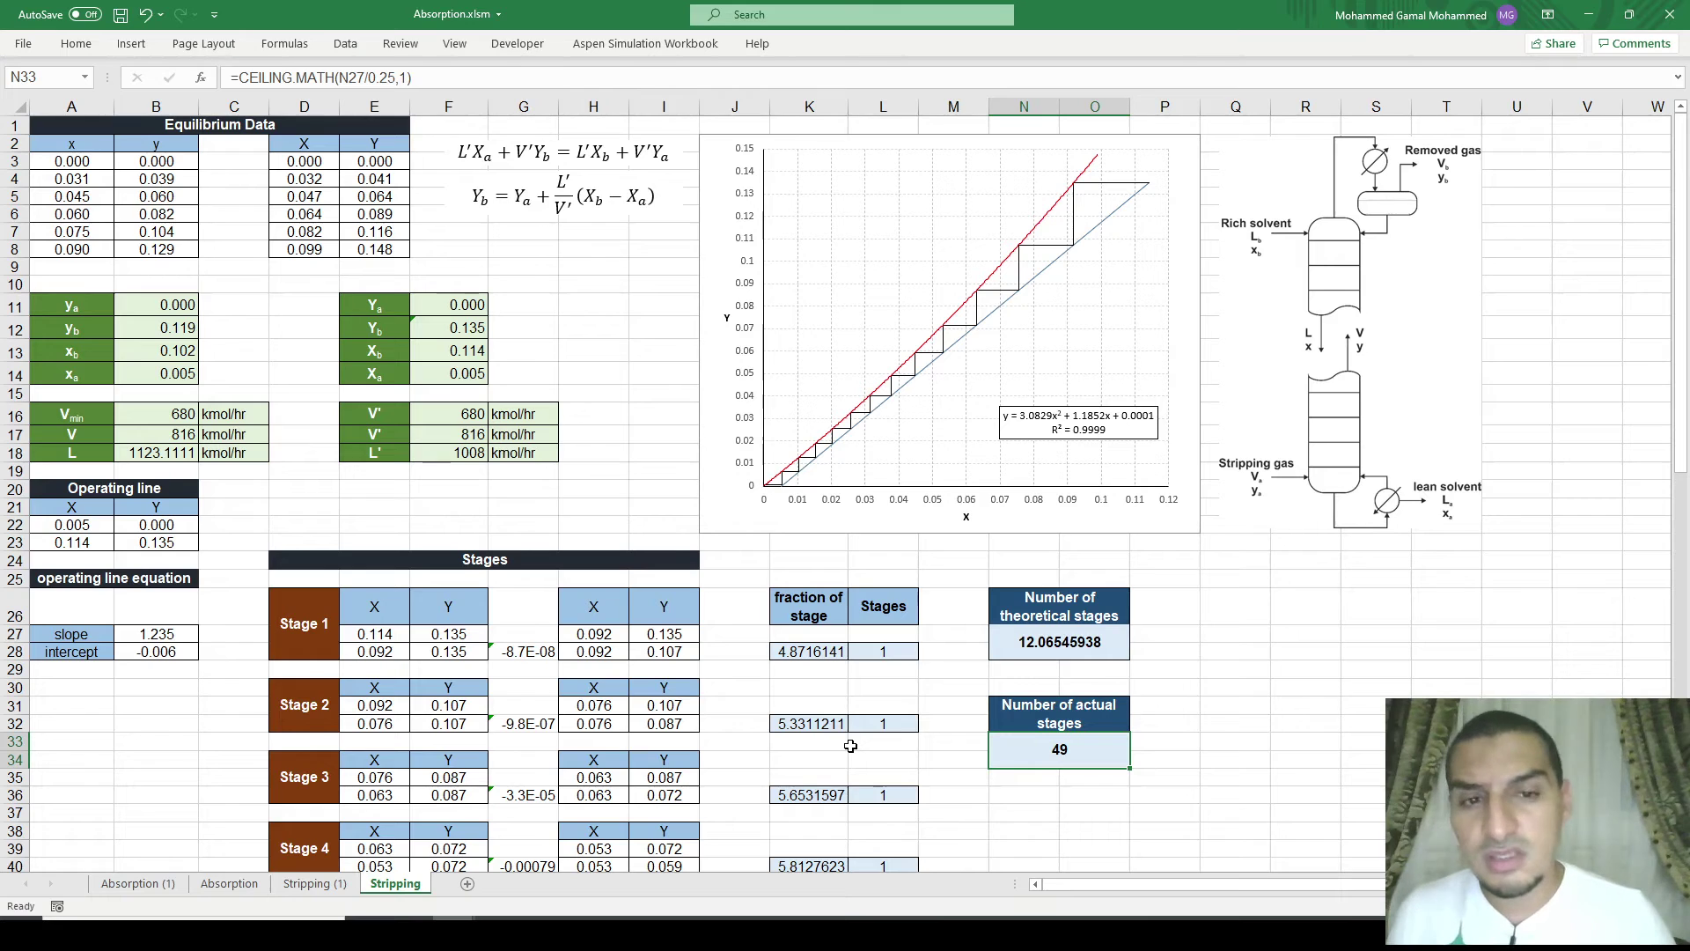
Step: Change the gas flow V in B17 to =B16*1.15 and save the workbook
{"action": "double_click", "coordinate": [141, 433]}
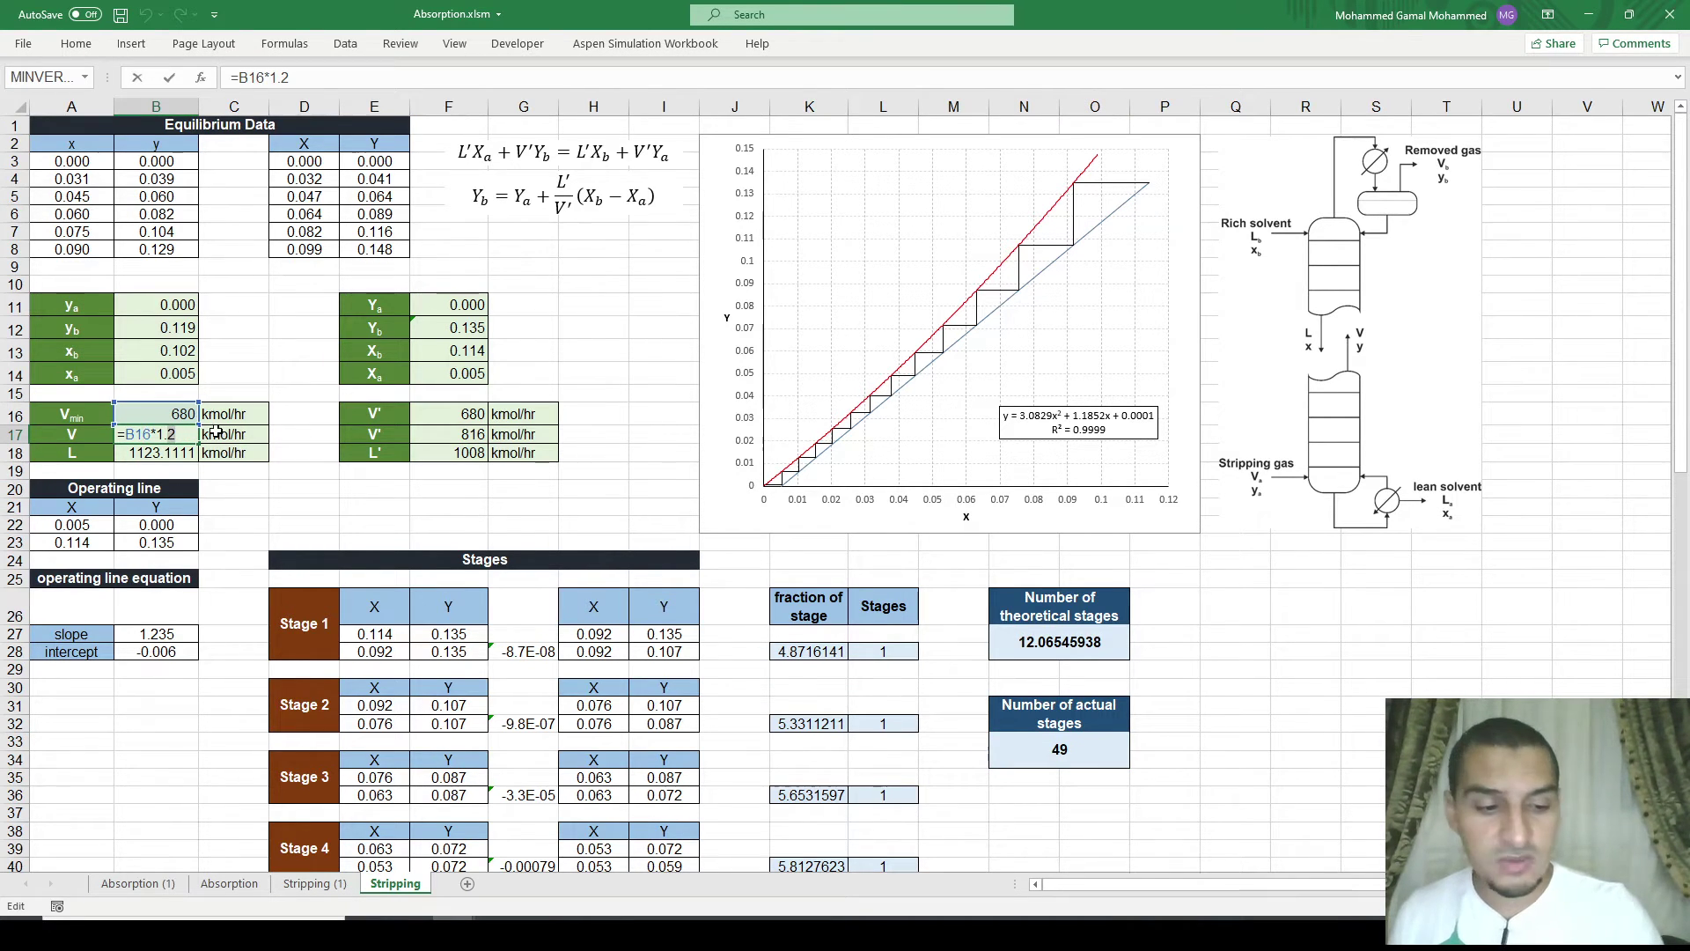
{"action": "key", "text": "BackSpace"}
{"action": "type", "text": "15"}
{"action": "key", "text": "Return"}
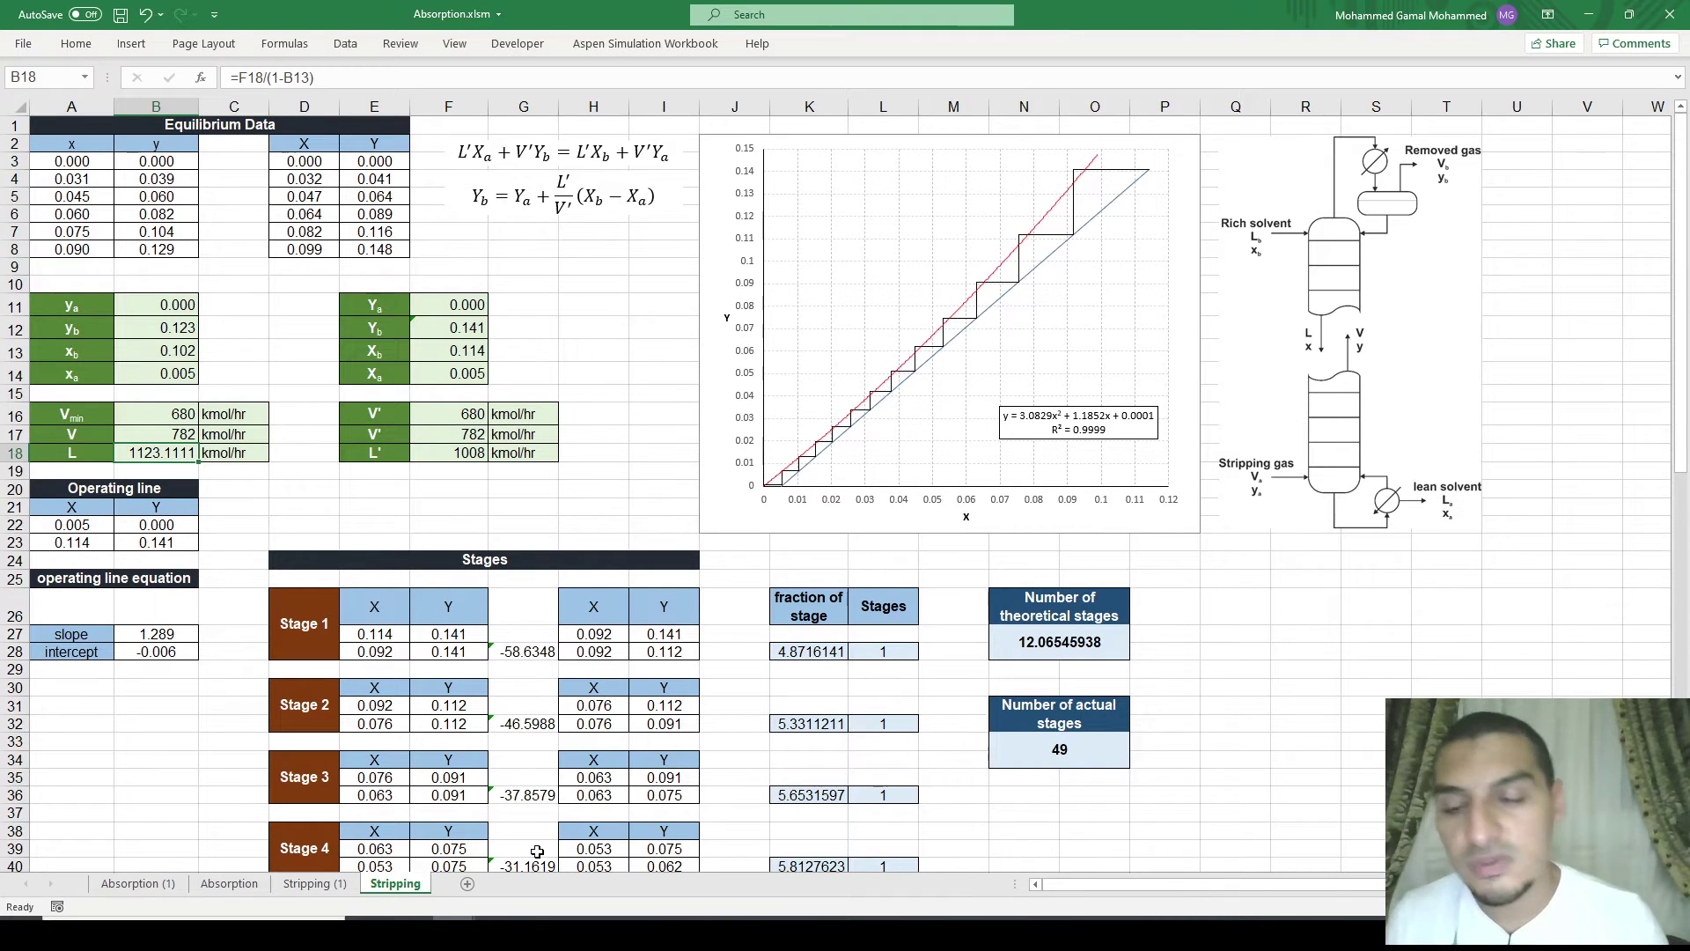
{"action": "key", "text": "ctrl+s"}
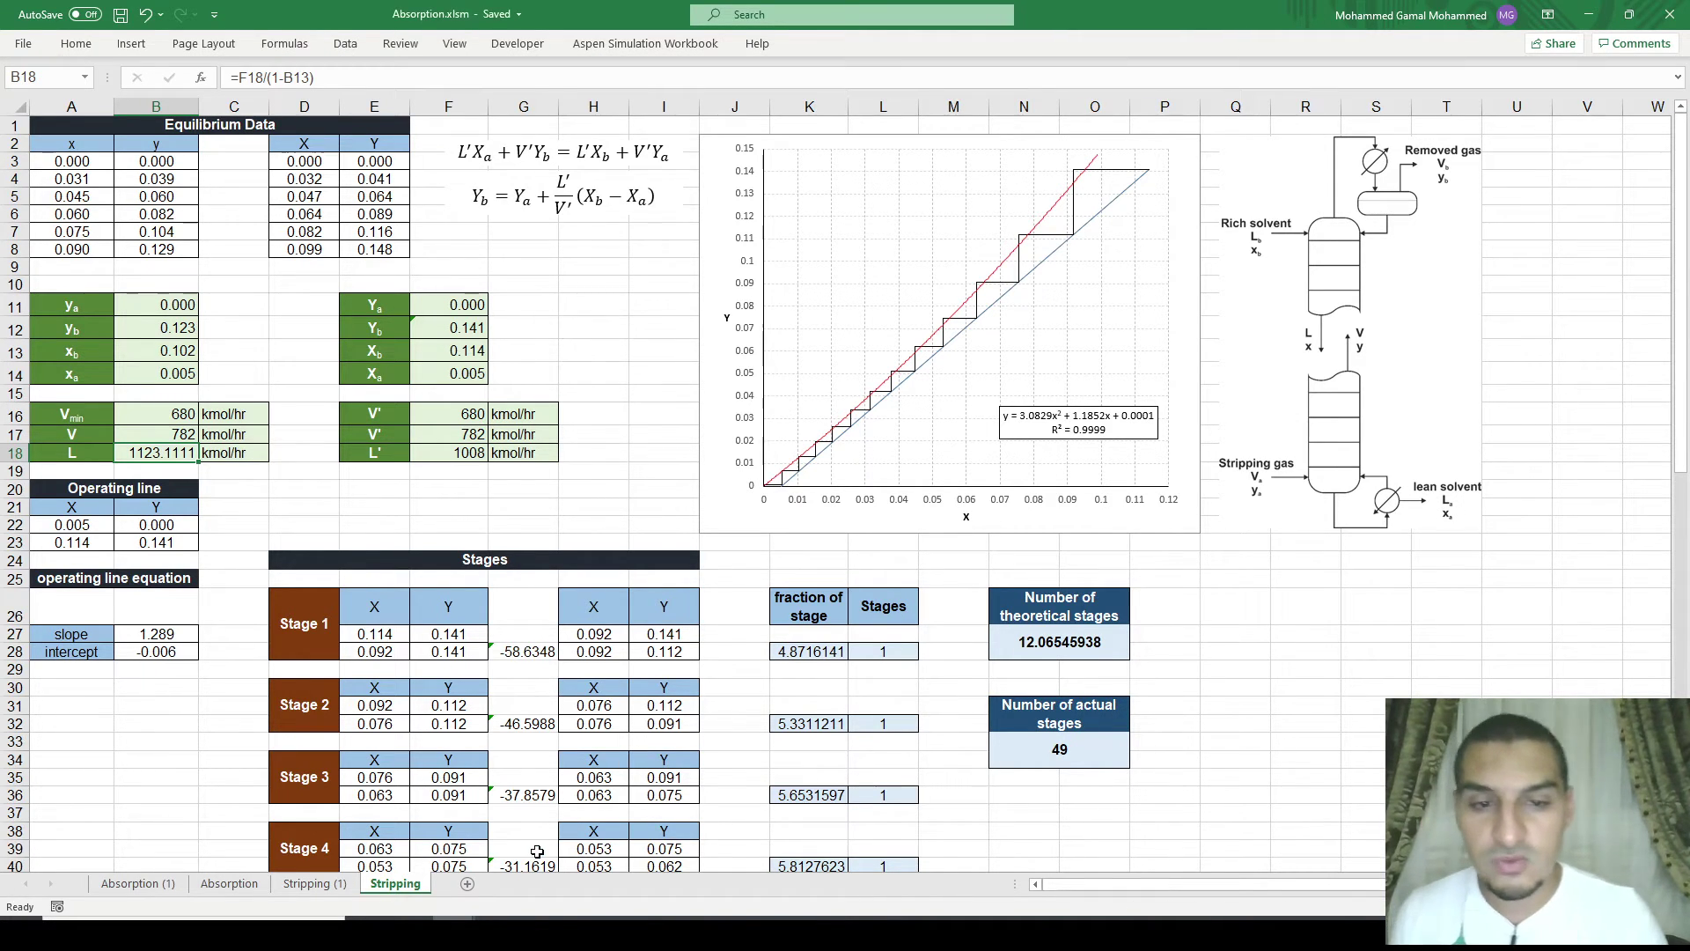
Step: Review the scaled error values in column G for all the stages and the error formula in G28
{"action": "scroll", "coordinate": [537, 851], "scroll_direction": "down", "scroll_amount": 4}
{"action": "scroll", "coordinate": [537, 851], "scroll_direction": "down", "scroll_amount": 11}
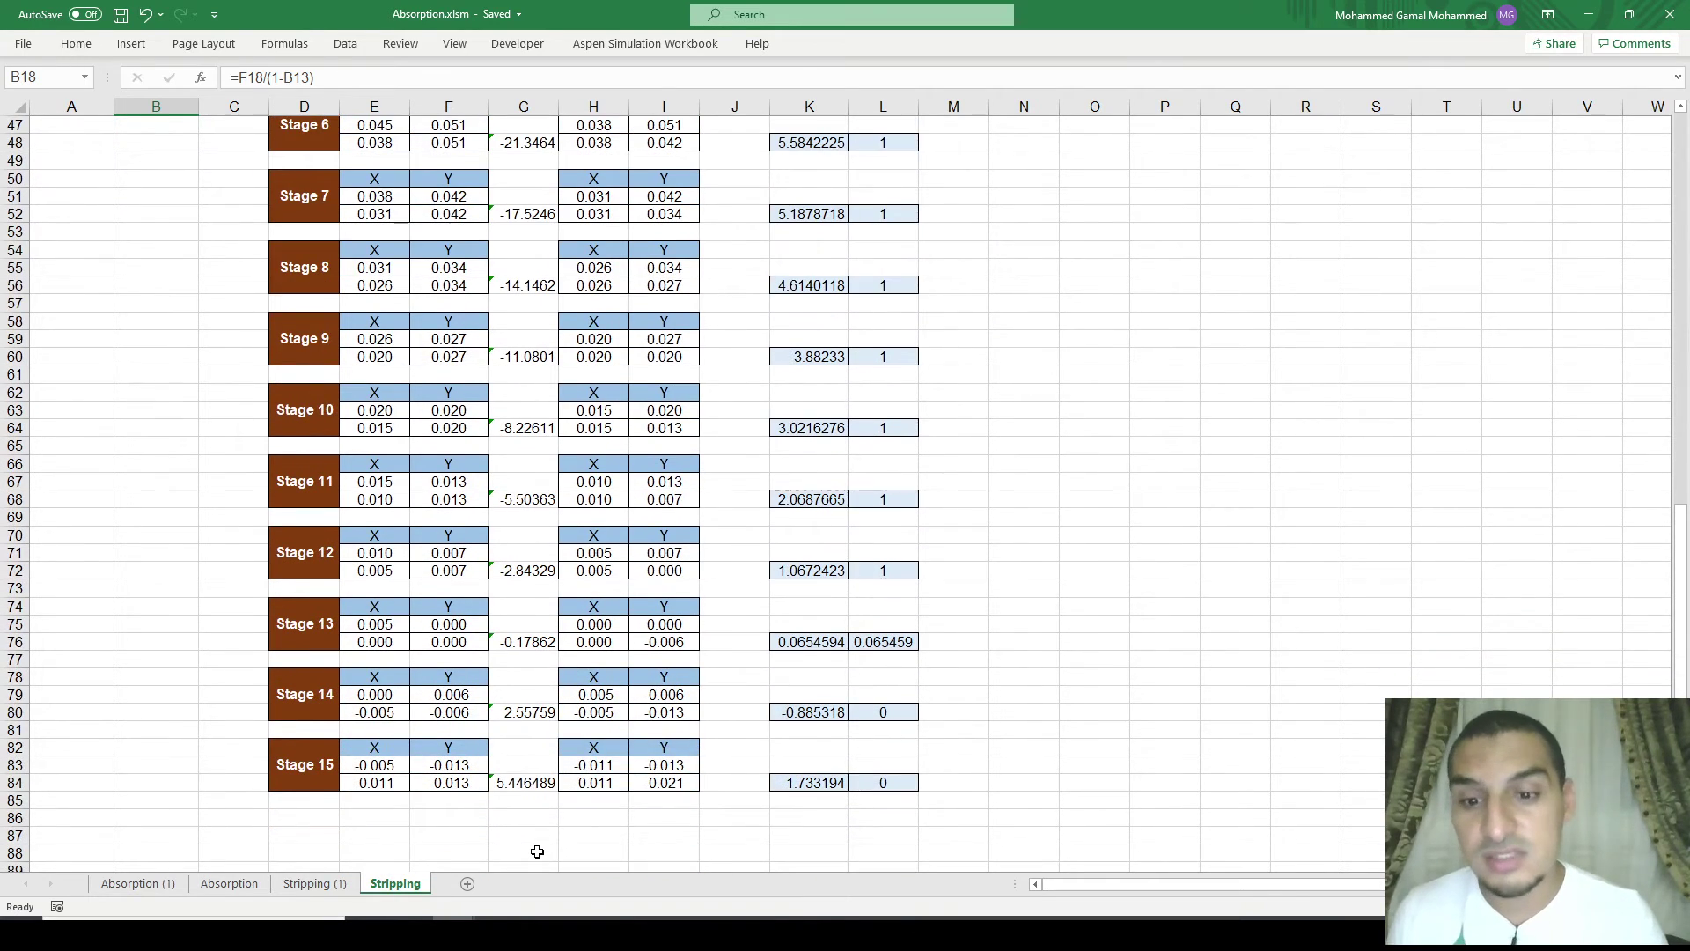
{"action": "scroll", "coordinate": [537, 851], "scroll_direction": "up", "scroll_amount": 15}
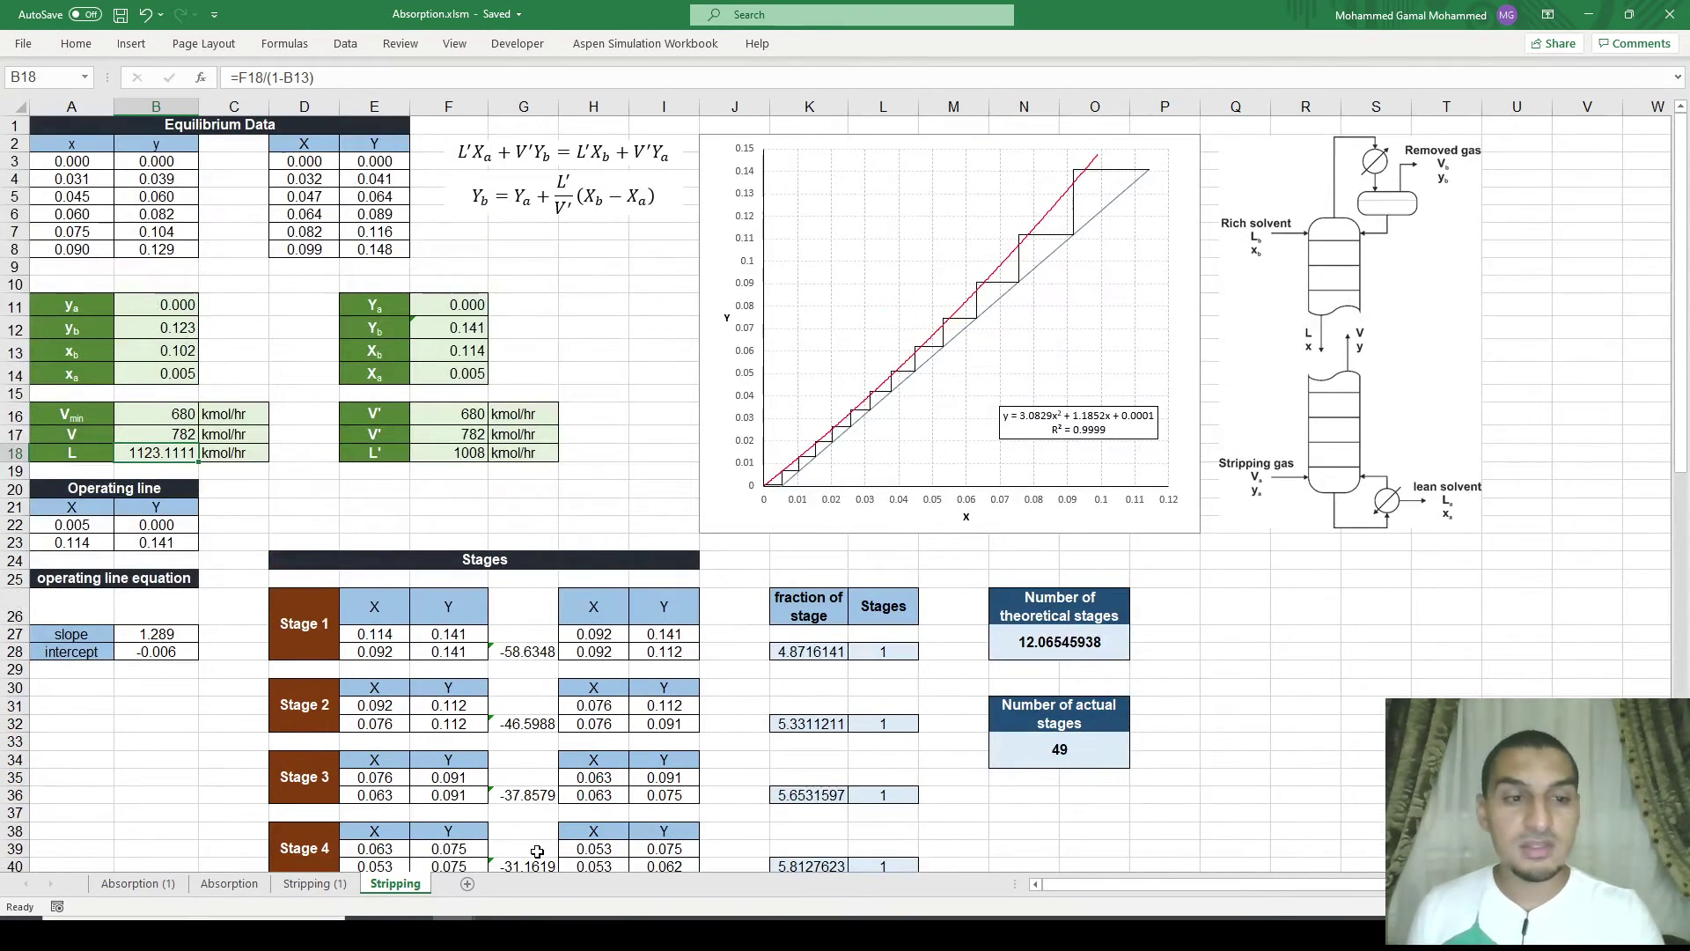
{"action": "left_click", "coordinate": [508, 650]}
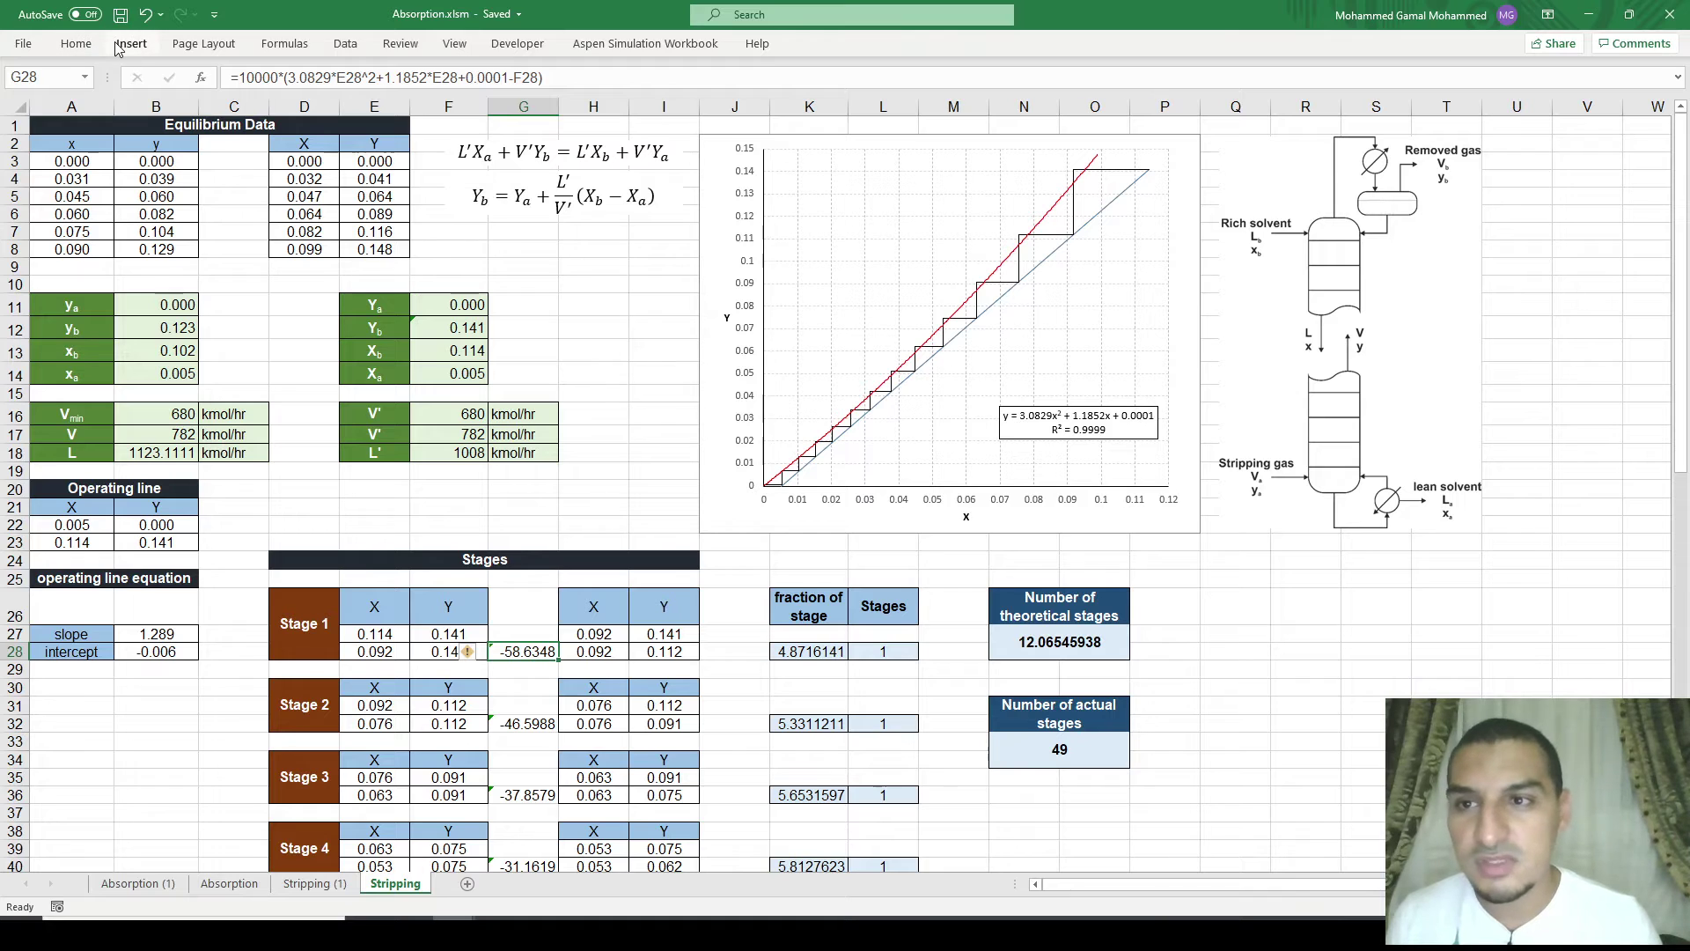
{"action": "left_click", "coordinate": [345, 43]}
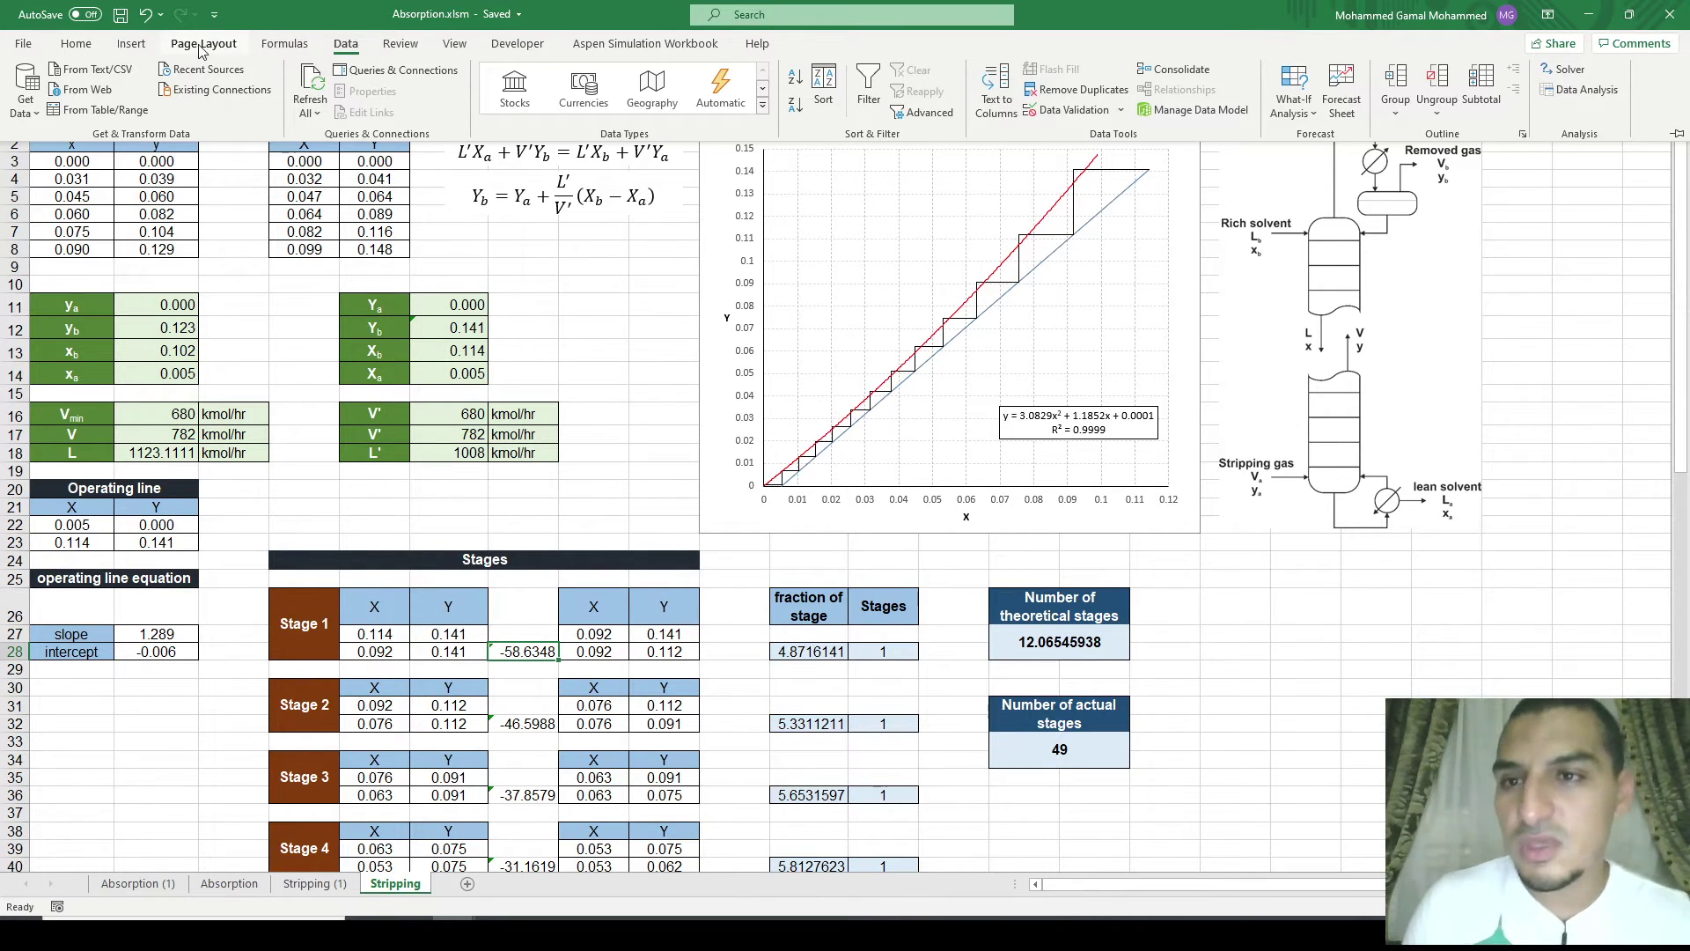
{"action": "left_click", "coordinate": [536, 44]}
{"action": "key", "text": "ctrl+F1"}
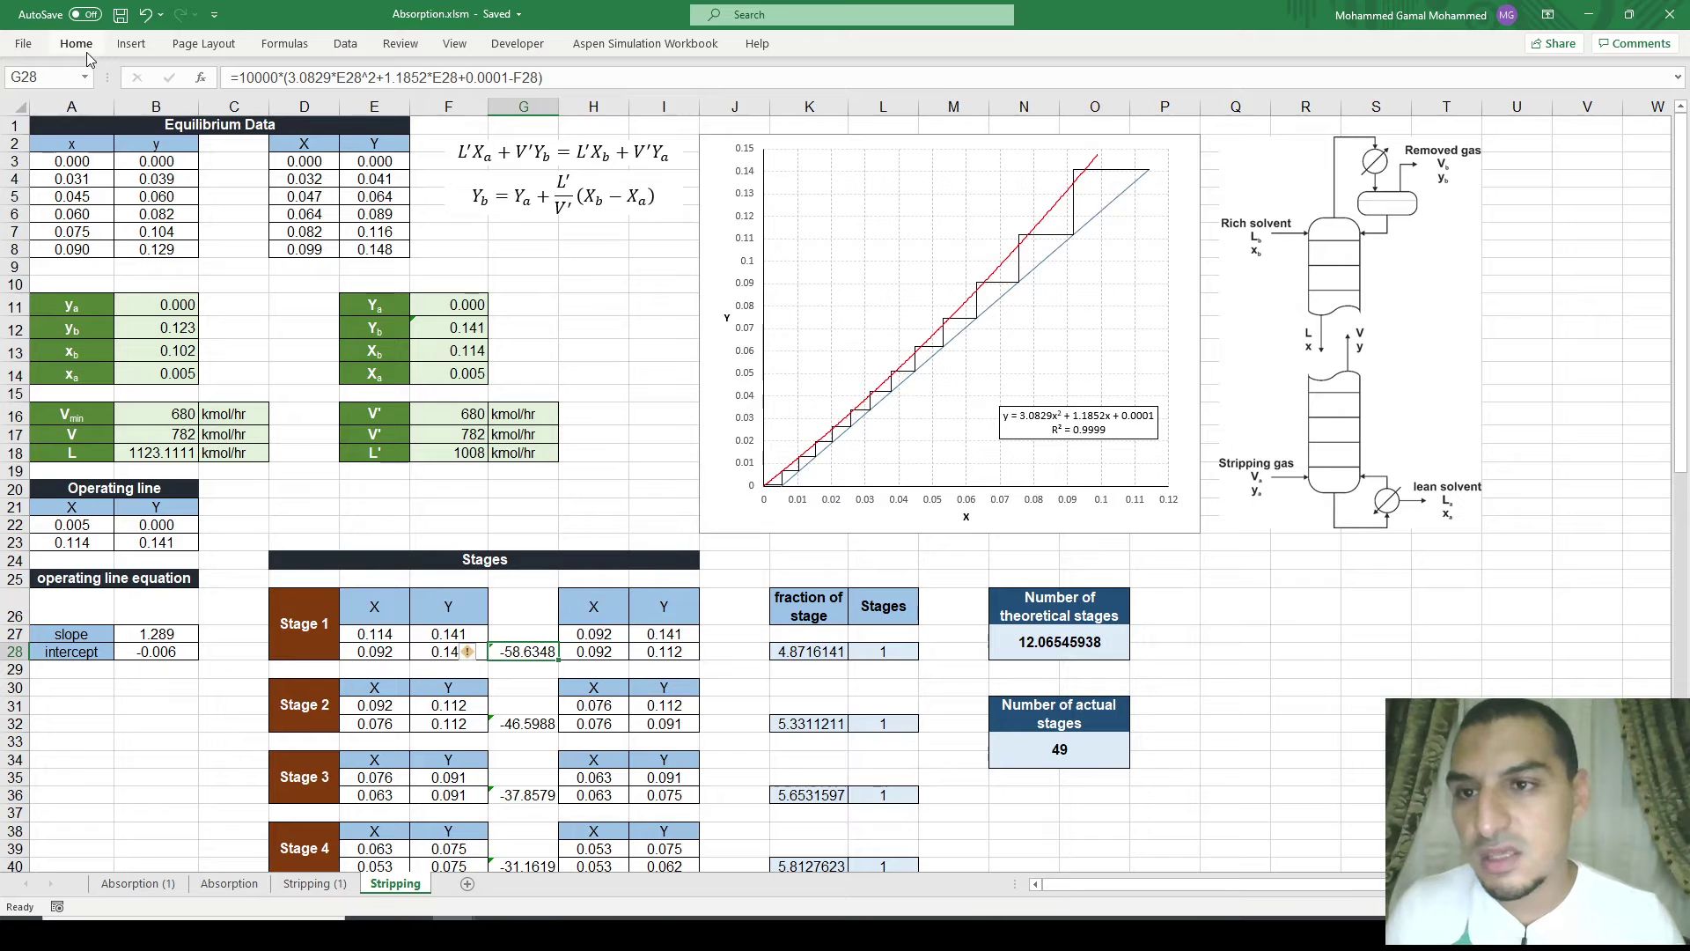
Step: Draw a beveled rectangle below the operating line equation table, over about A32:C37, and label it "Calculate!"
{"action": "left_click", "coordinate": [123, 46]}
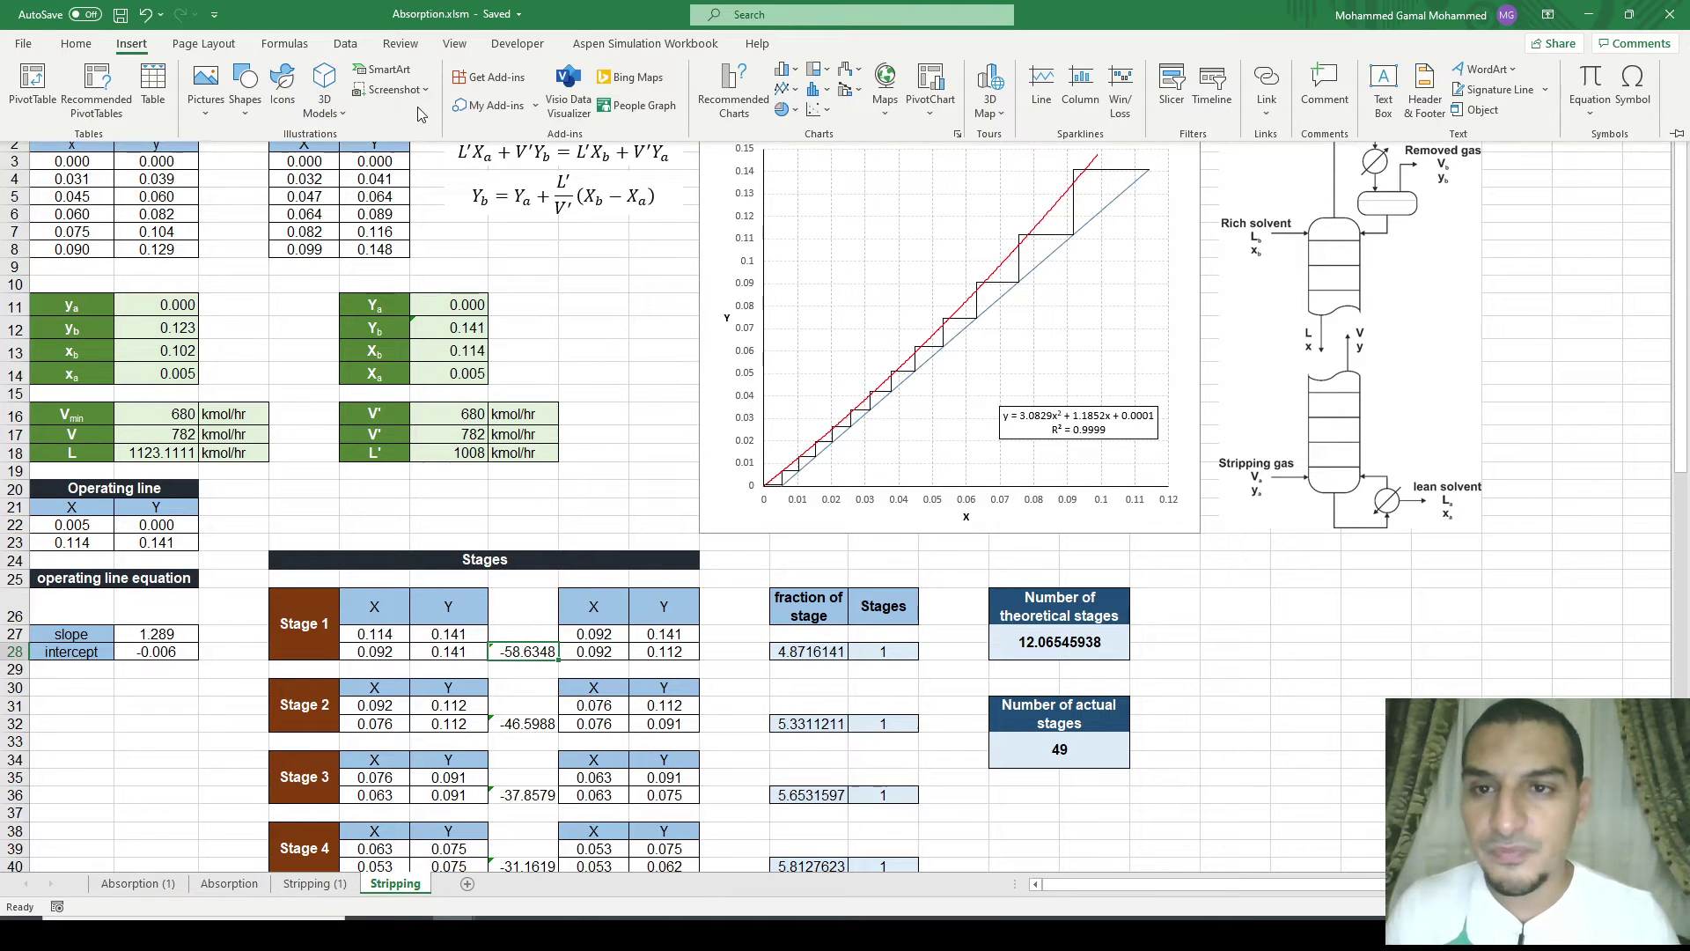
{"action": "left_click", "coordinate": [206, 114]}
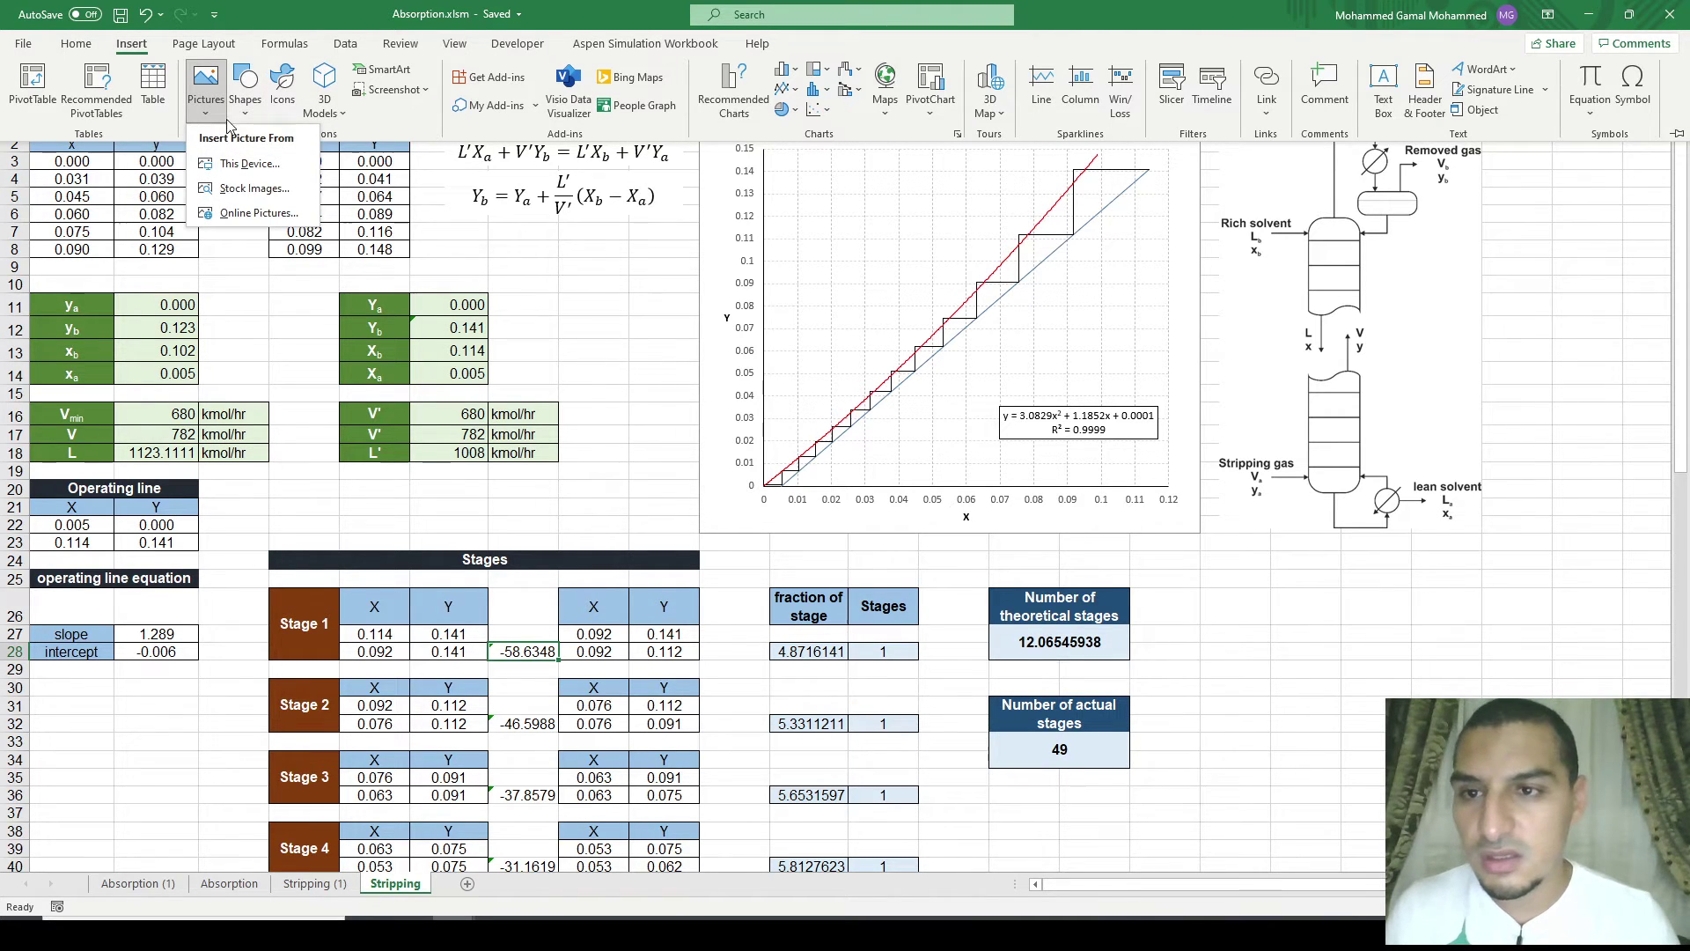
{"action": "left_click", "coordinate": [244, 104]}
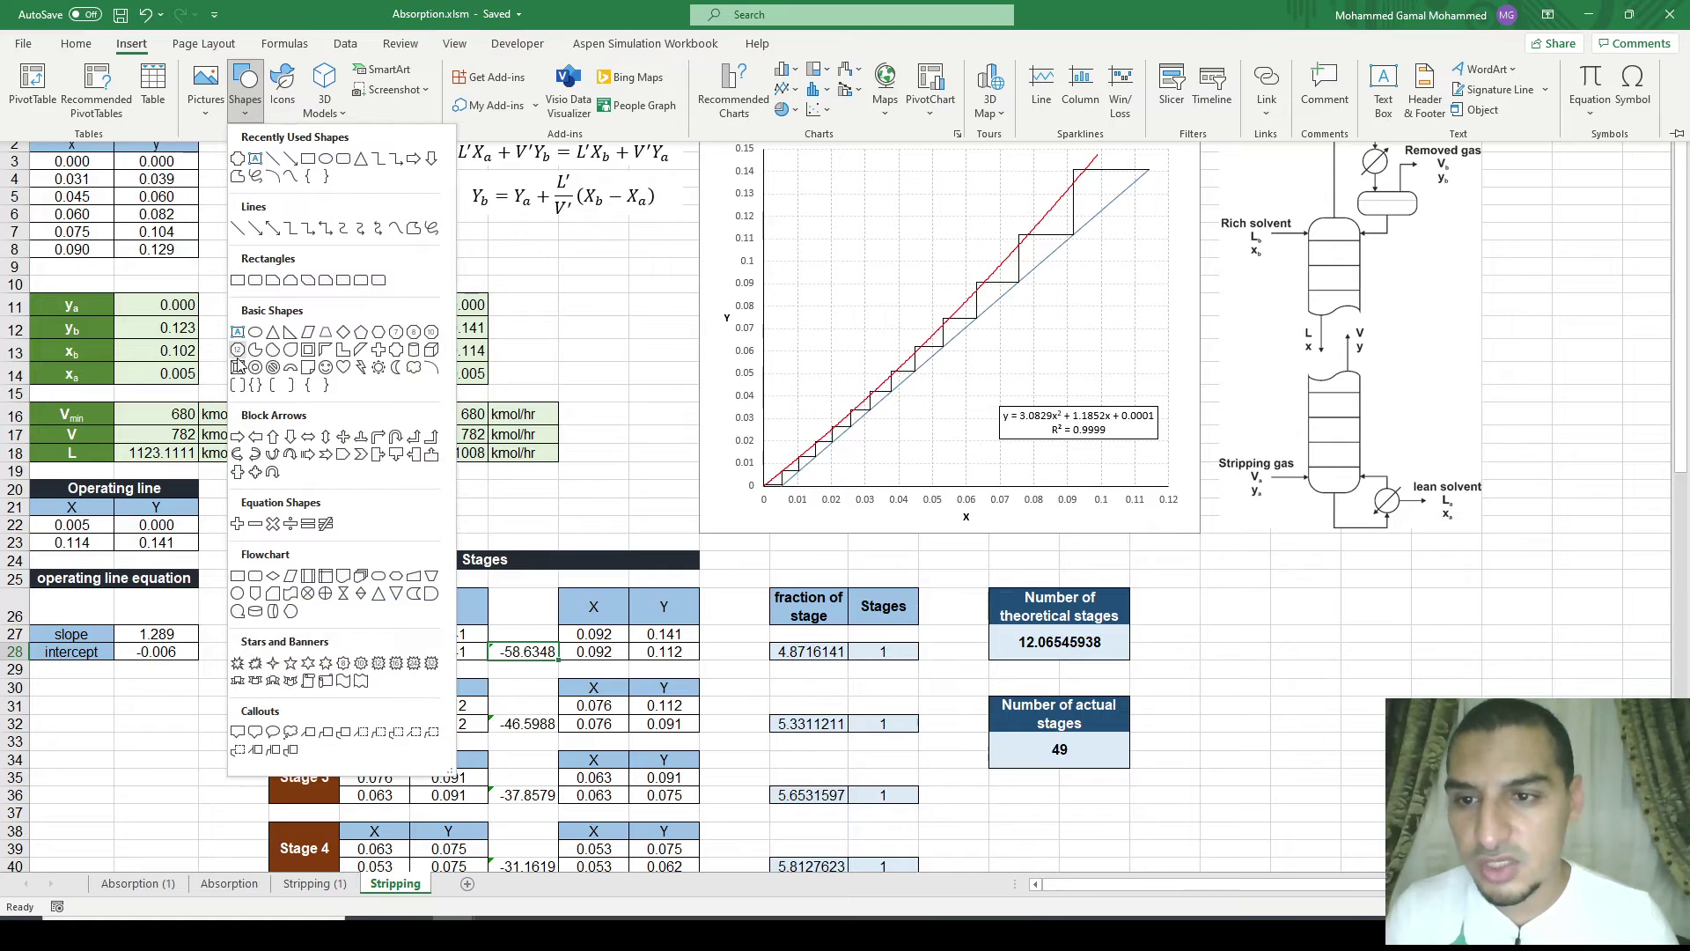
{"action": "left_click", "coordinate": [238, 366]}
{"action": "left_click_drag", "start_coordinate": [60, 718], "coordinate": [253, 814]}
{"action": "type", "text": "Calculate!"}
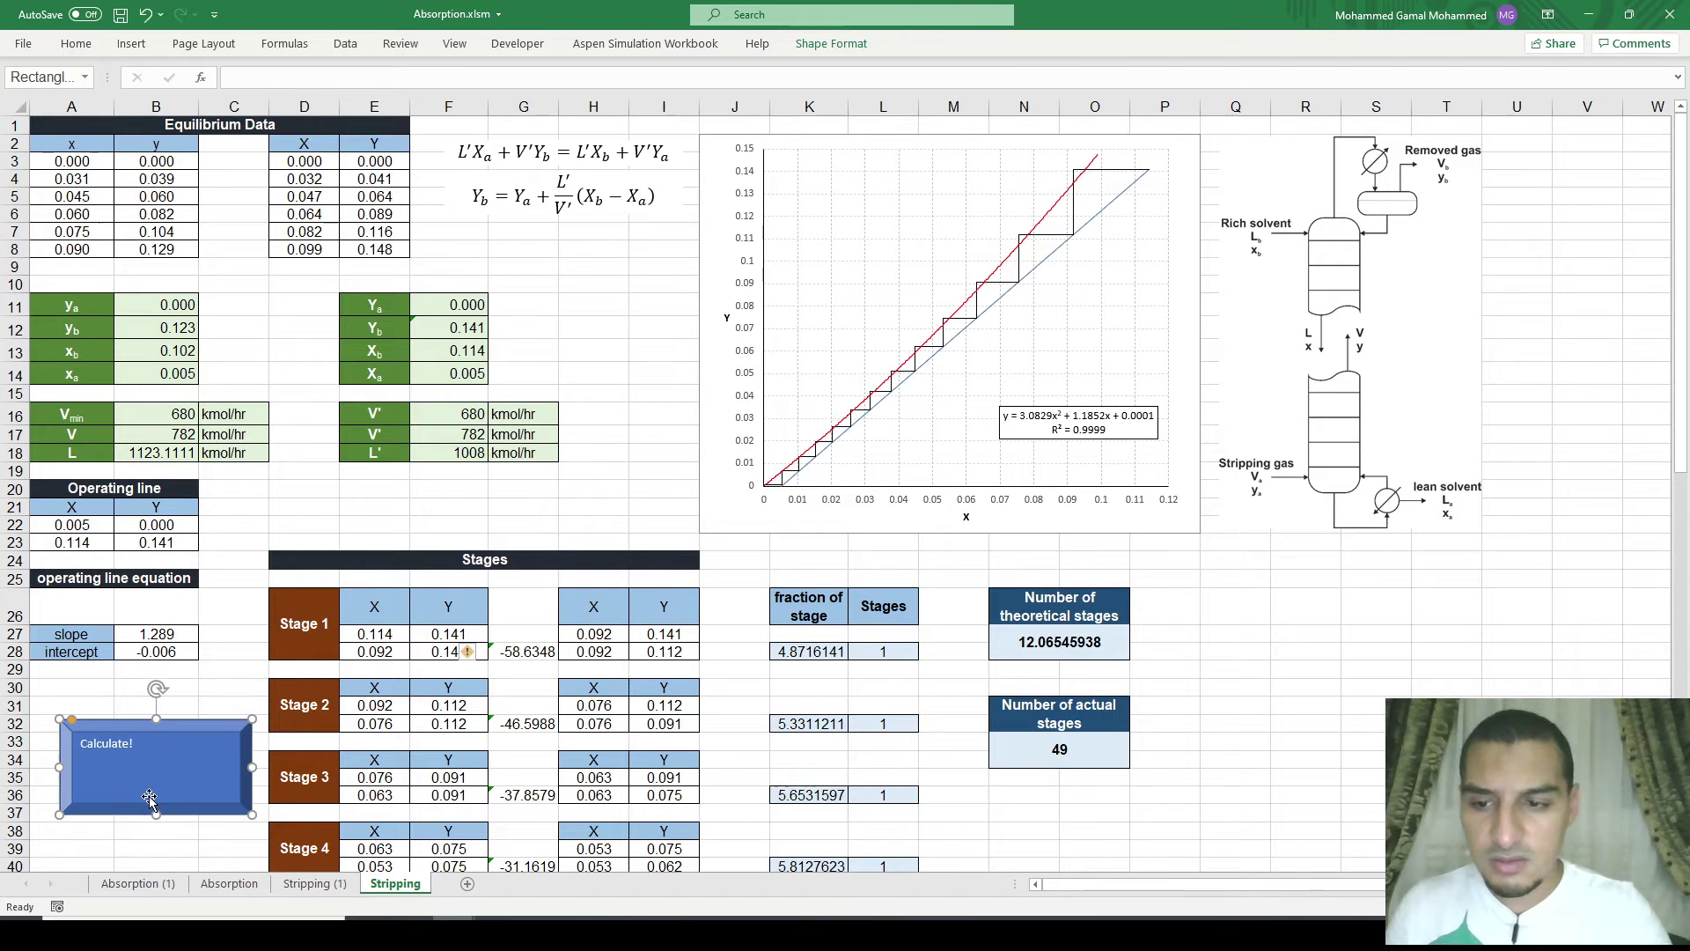
Step: Shrink the Calculate! shape to span about rows 32 to 35, ending just past column B
{"action": "key", "text": "Escape"}
{"action": "left_click", "coordinate": [218, 799]}
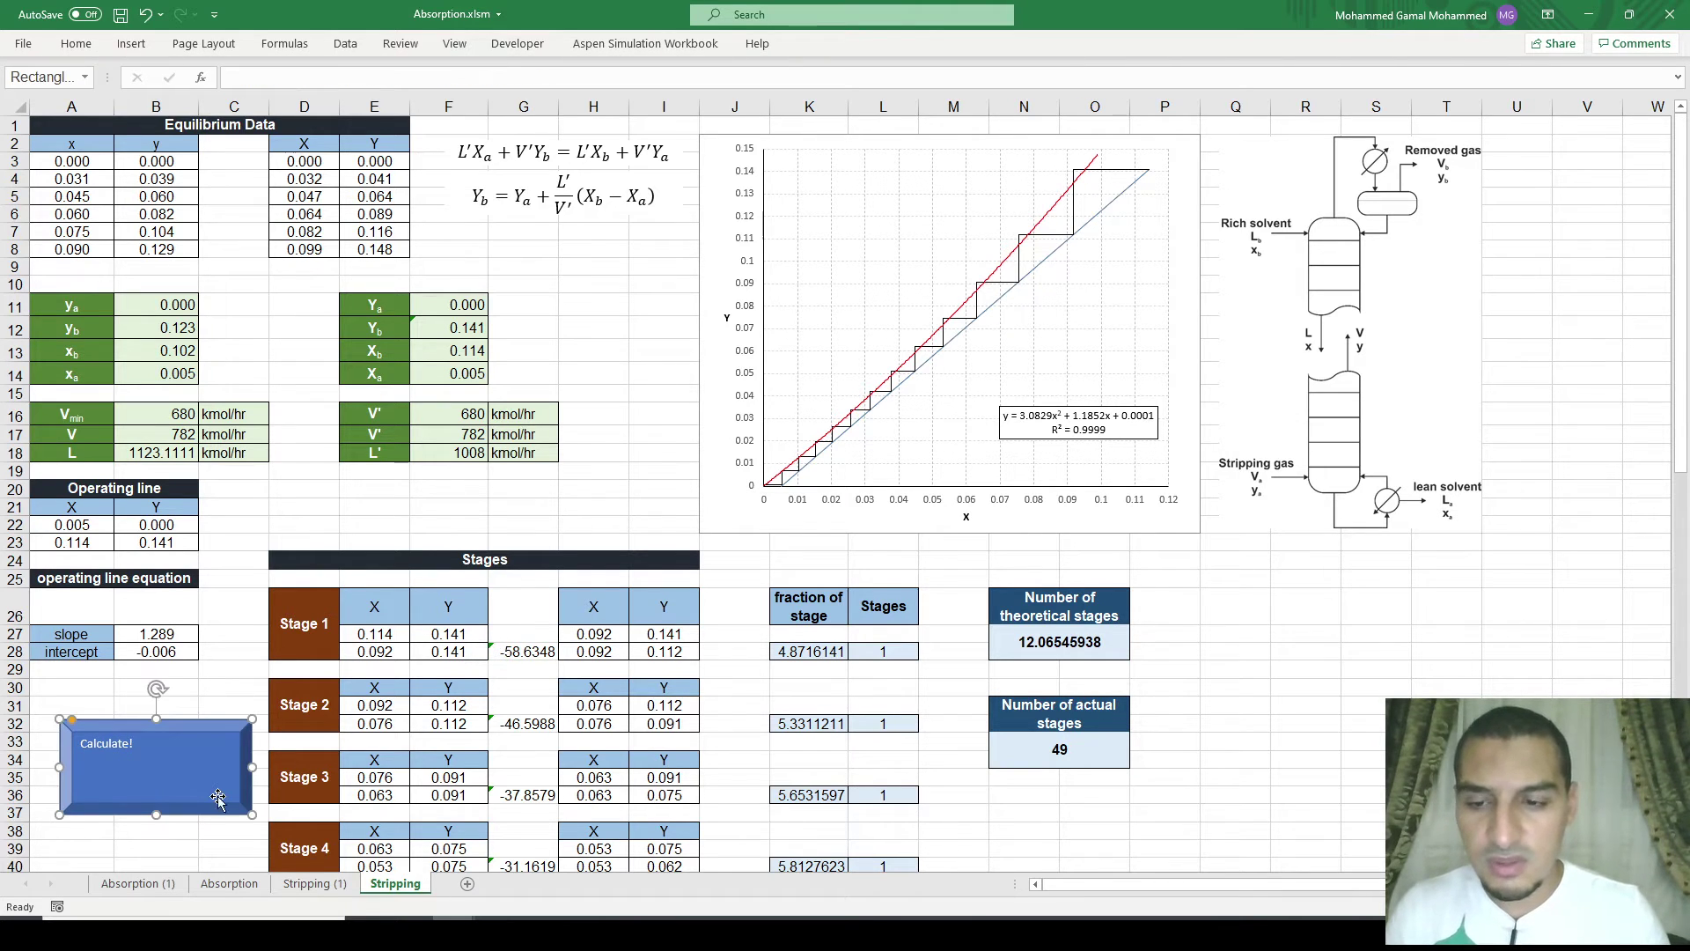
{"action": "left_click_drag", "start_coordinate": [251, 814], "coordinate": [209, 777]}
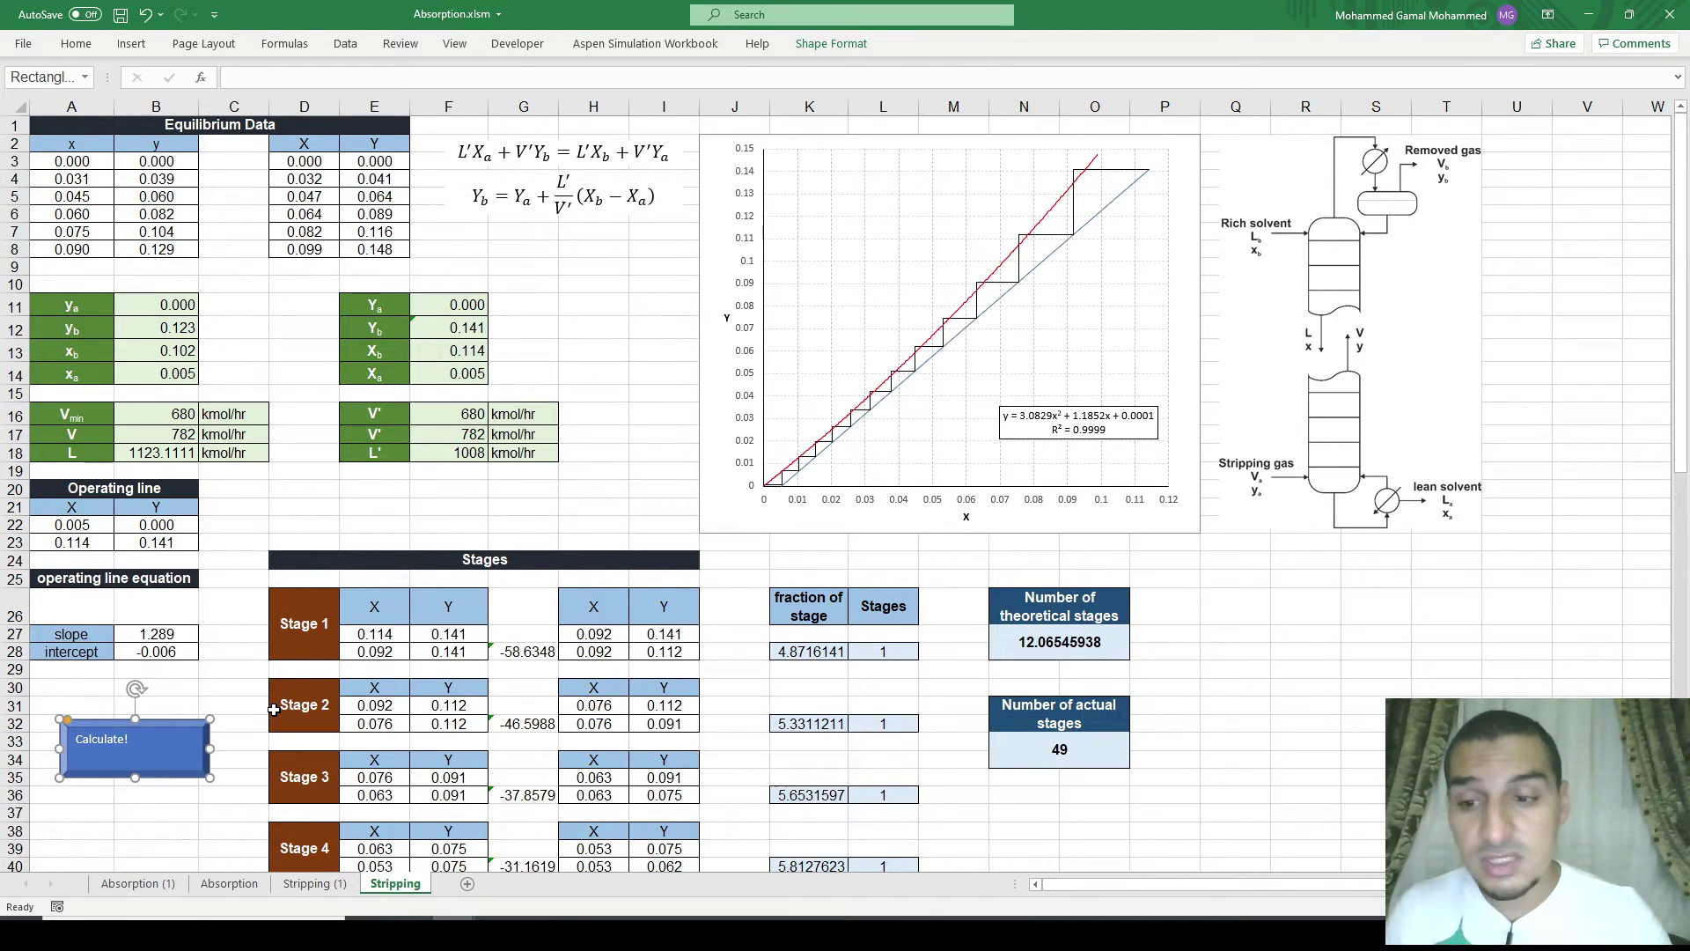
Step: Assign a newly recorded macro to the Calculate! shape, keeping the name RectangleBeveled7_Click and storing it in This Workbook
{"action": "right_click", "coordinate": [171, 747]}
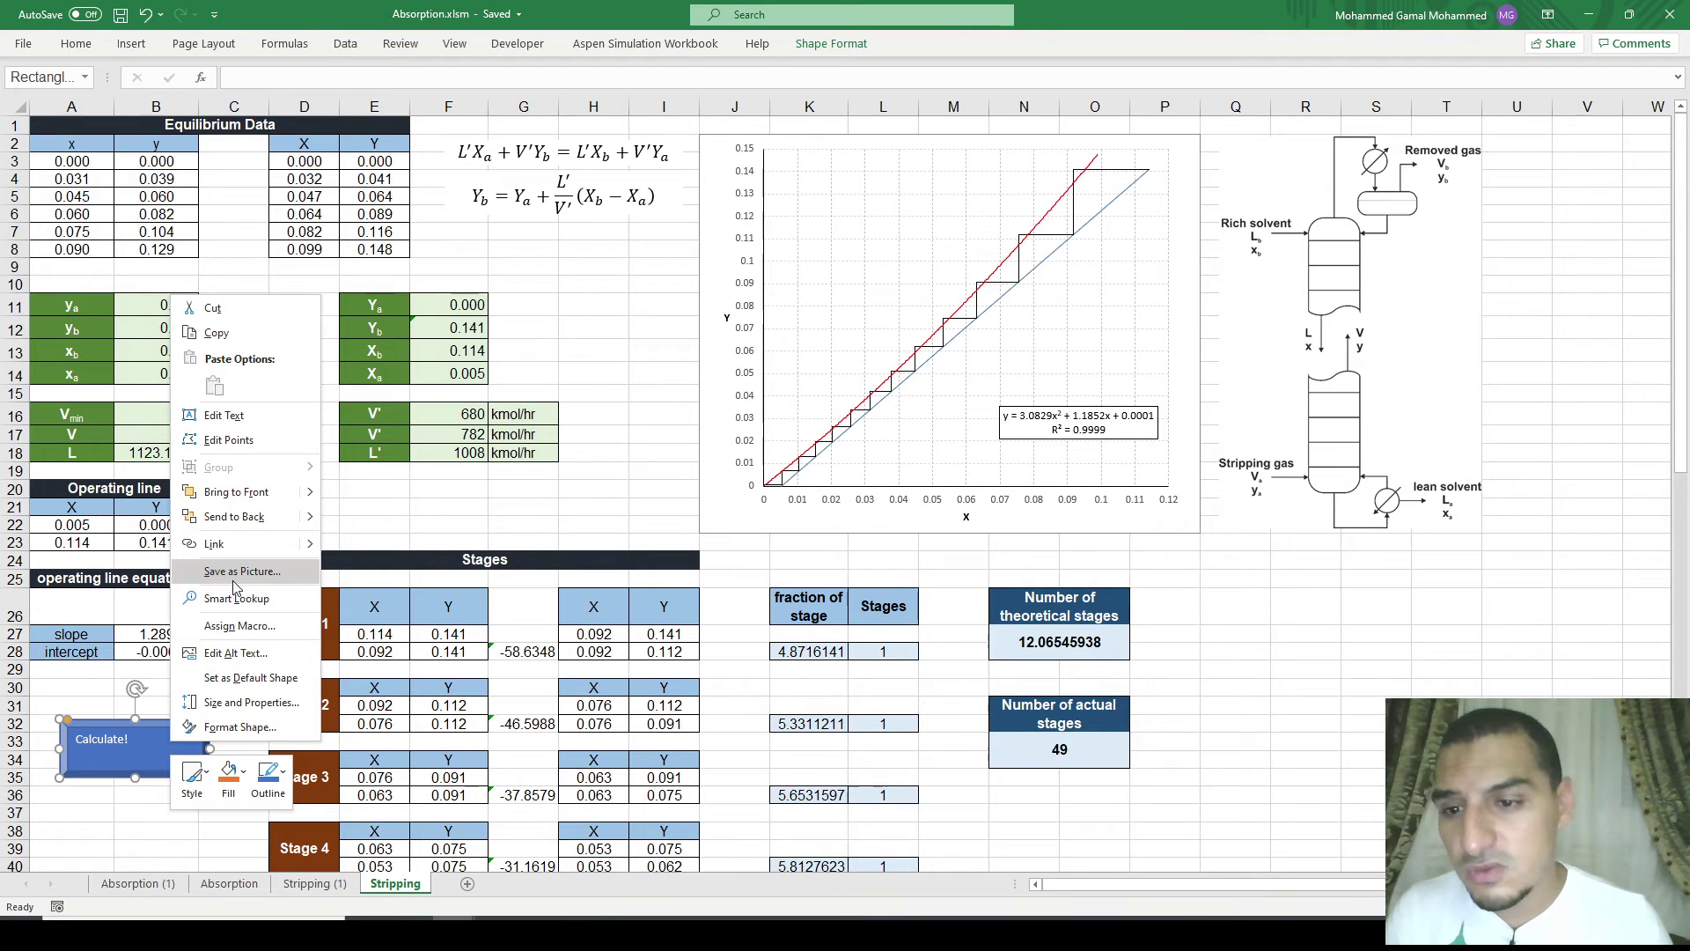
{"action": "left_click", "coordinate": [238, 625]}
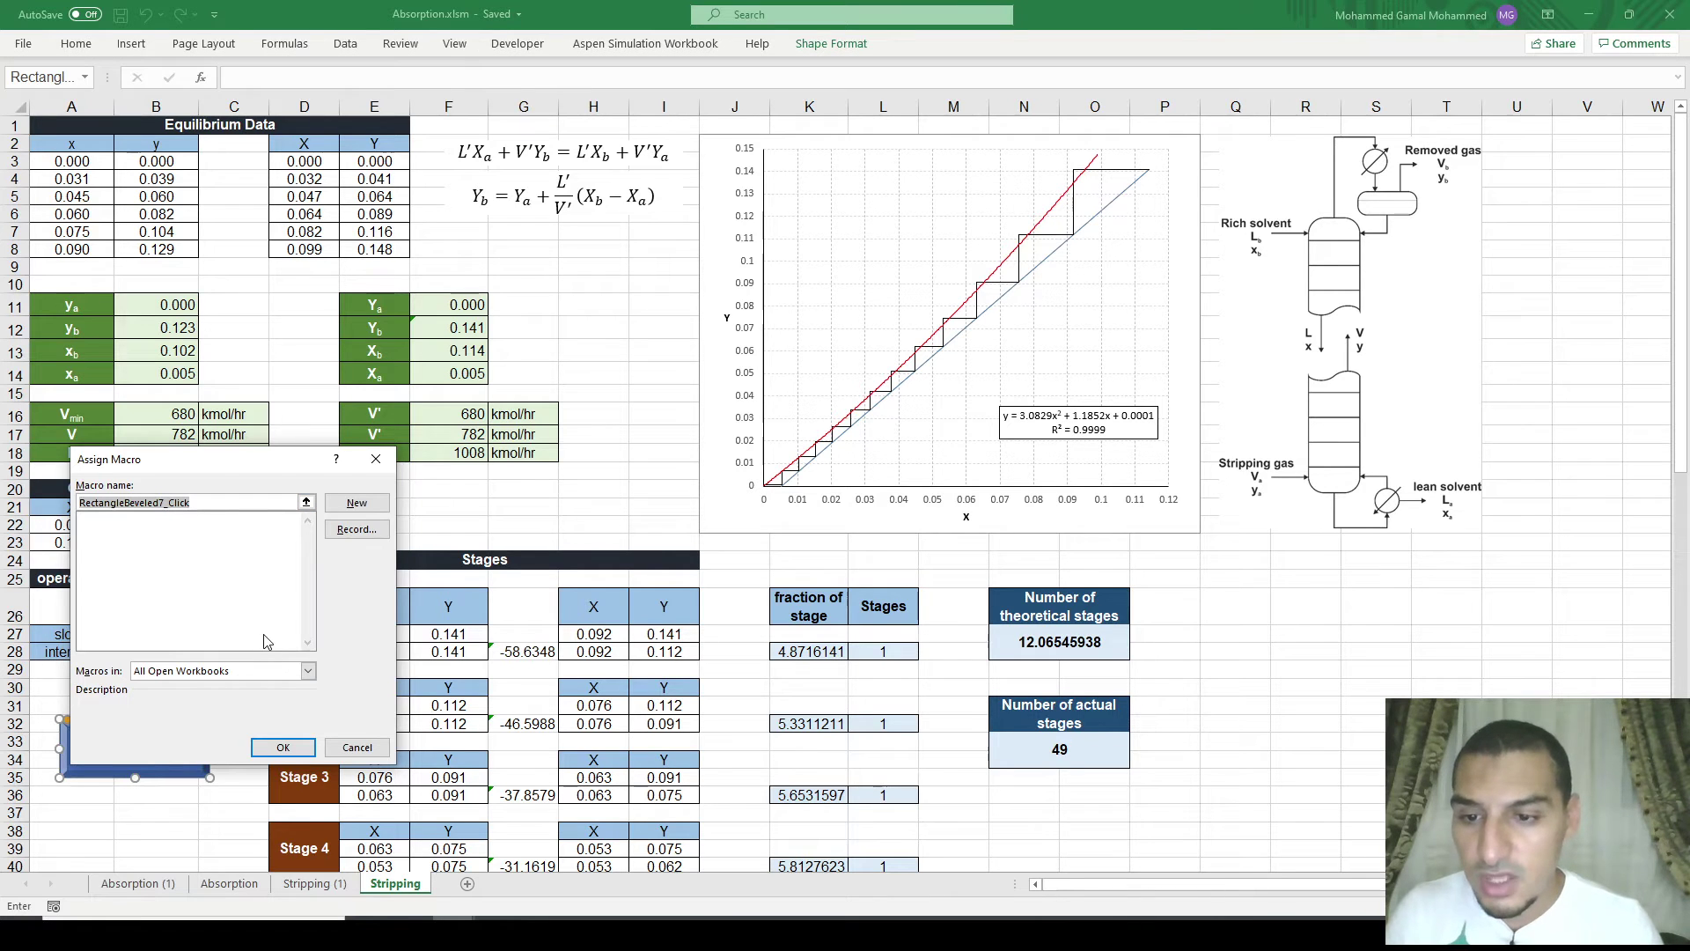
{"action": "left_click", "coordinate": [356, 529]}
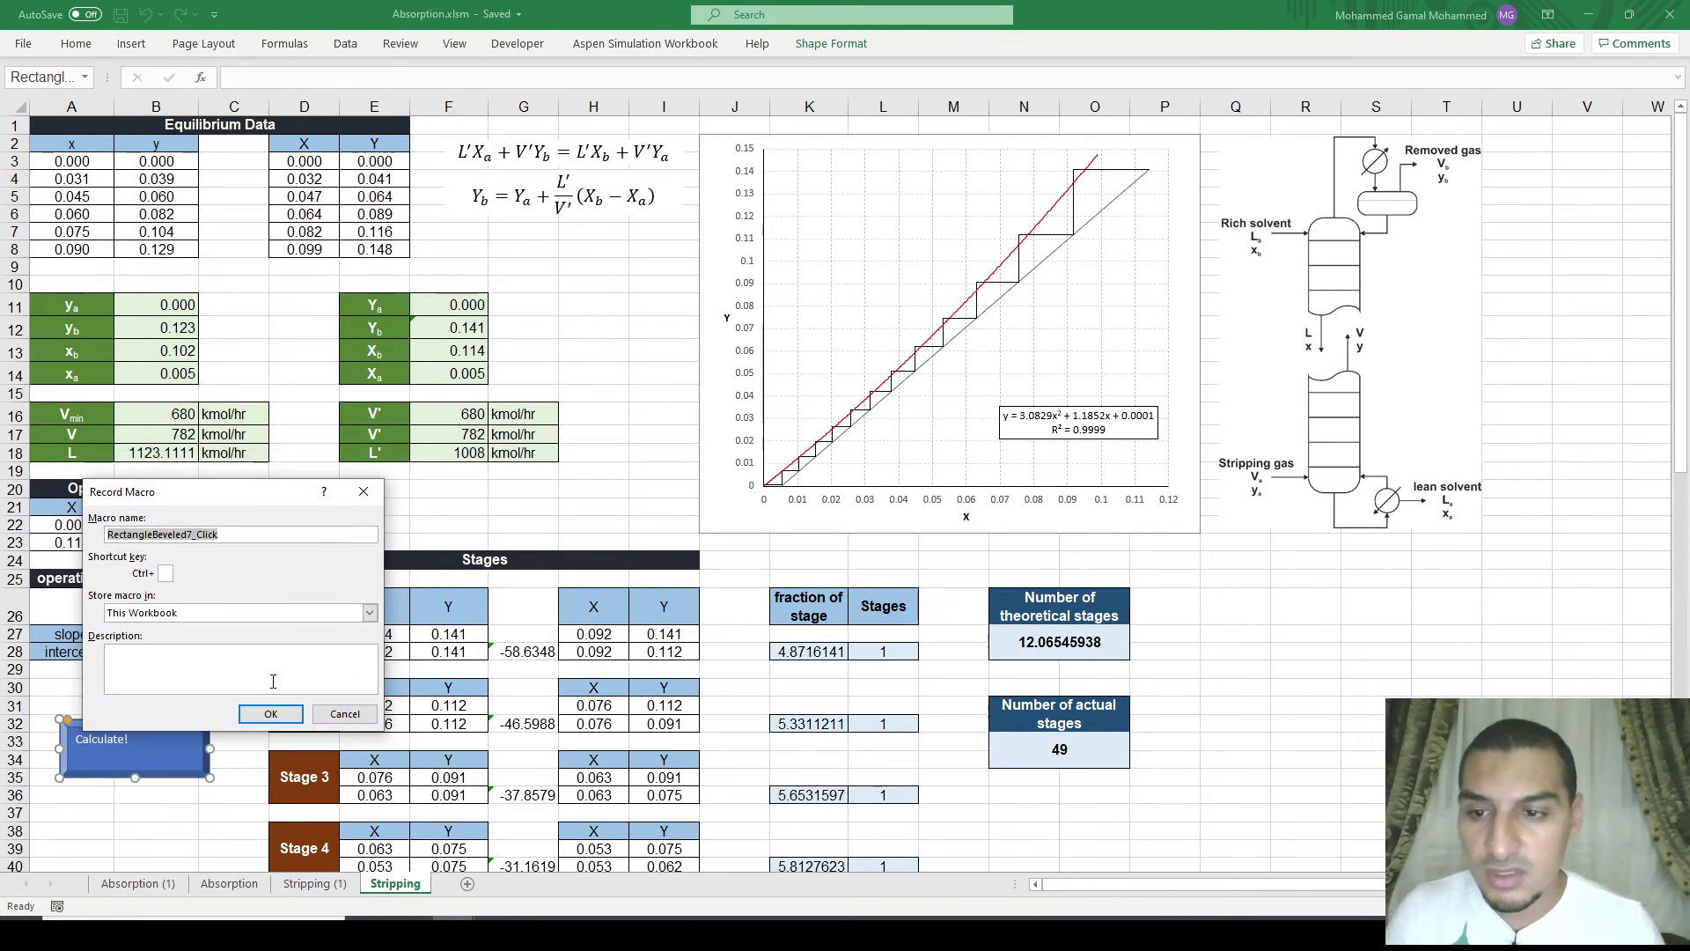
{"action": "left_click", "coordinate": [273, 714]}
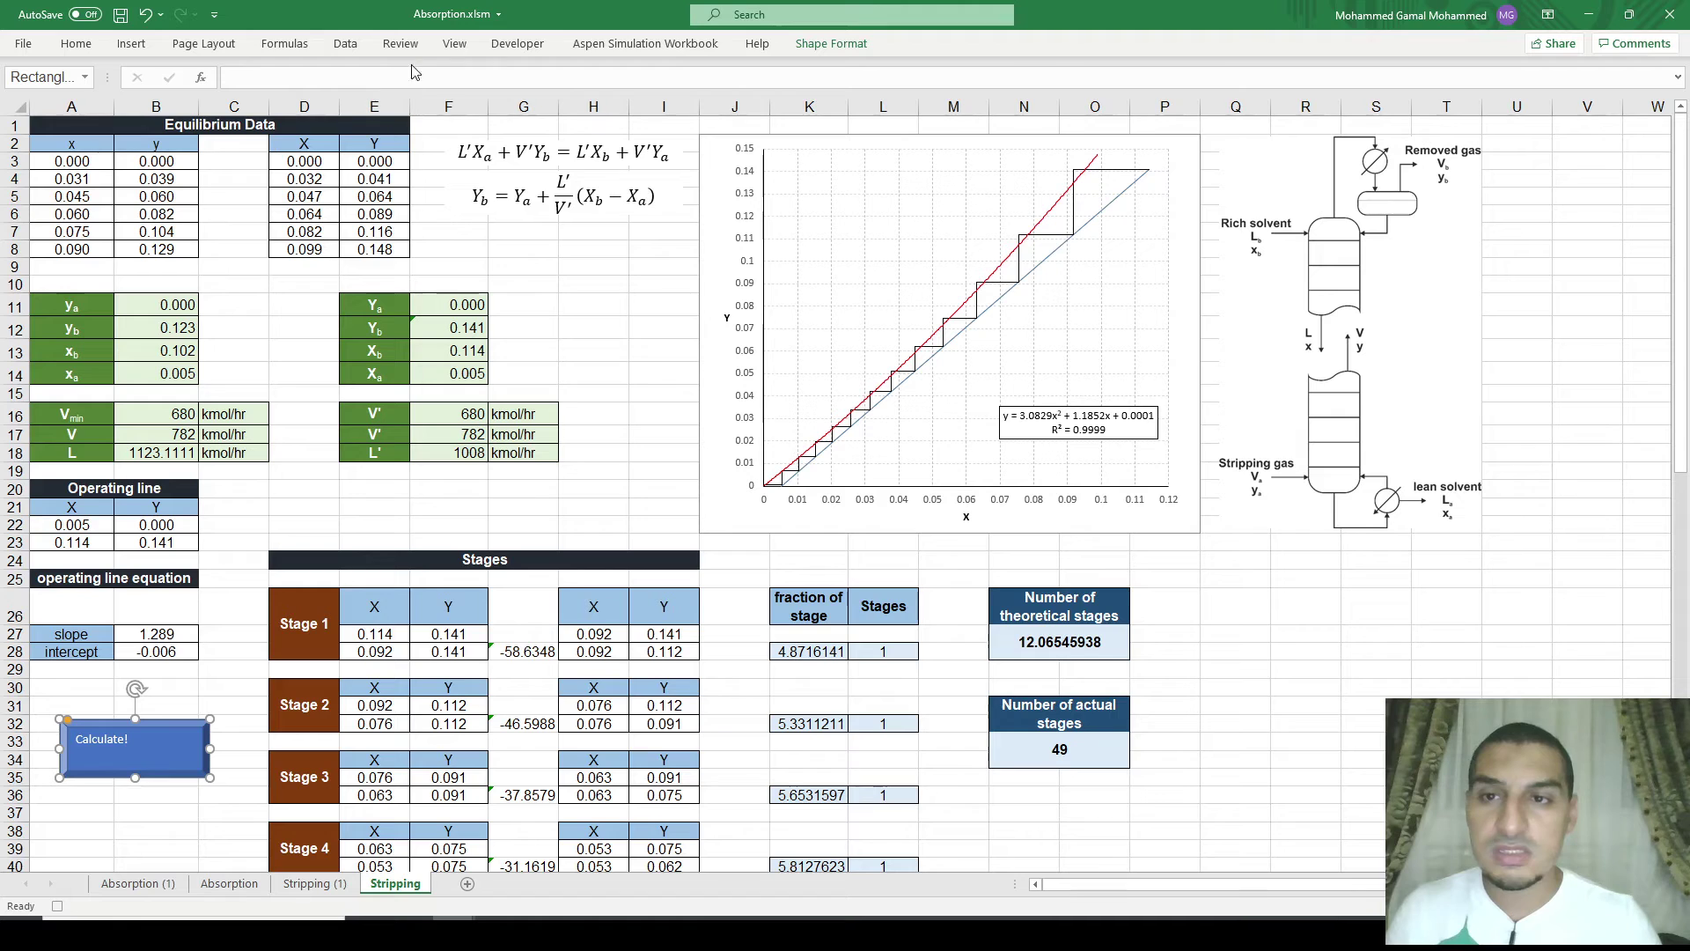
Step: Run Goal Seek to set G28 to 0 by changing E28, accept the solution and stop the macro recording
{"action": "left_click", "coordinate": [356, 46]}
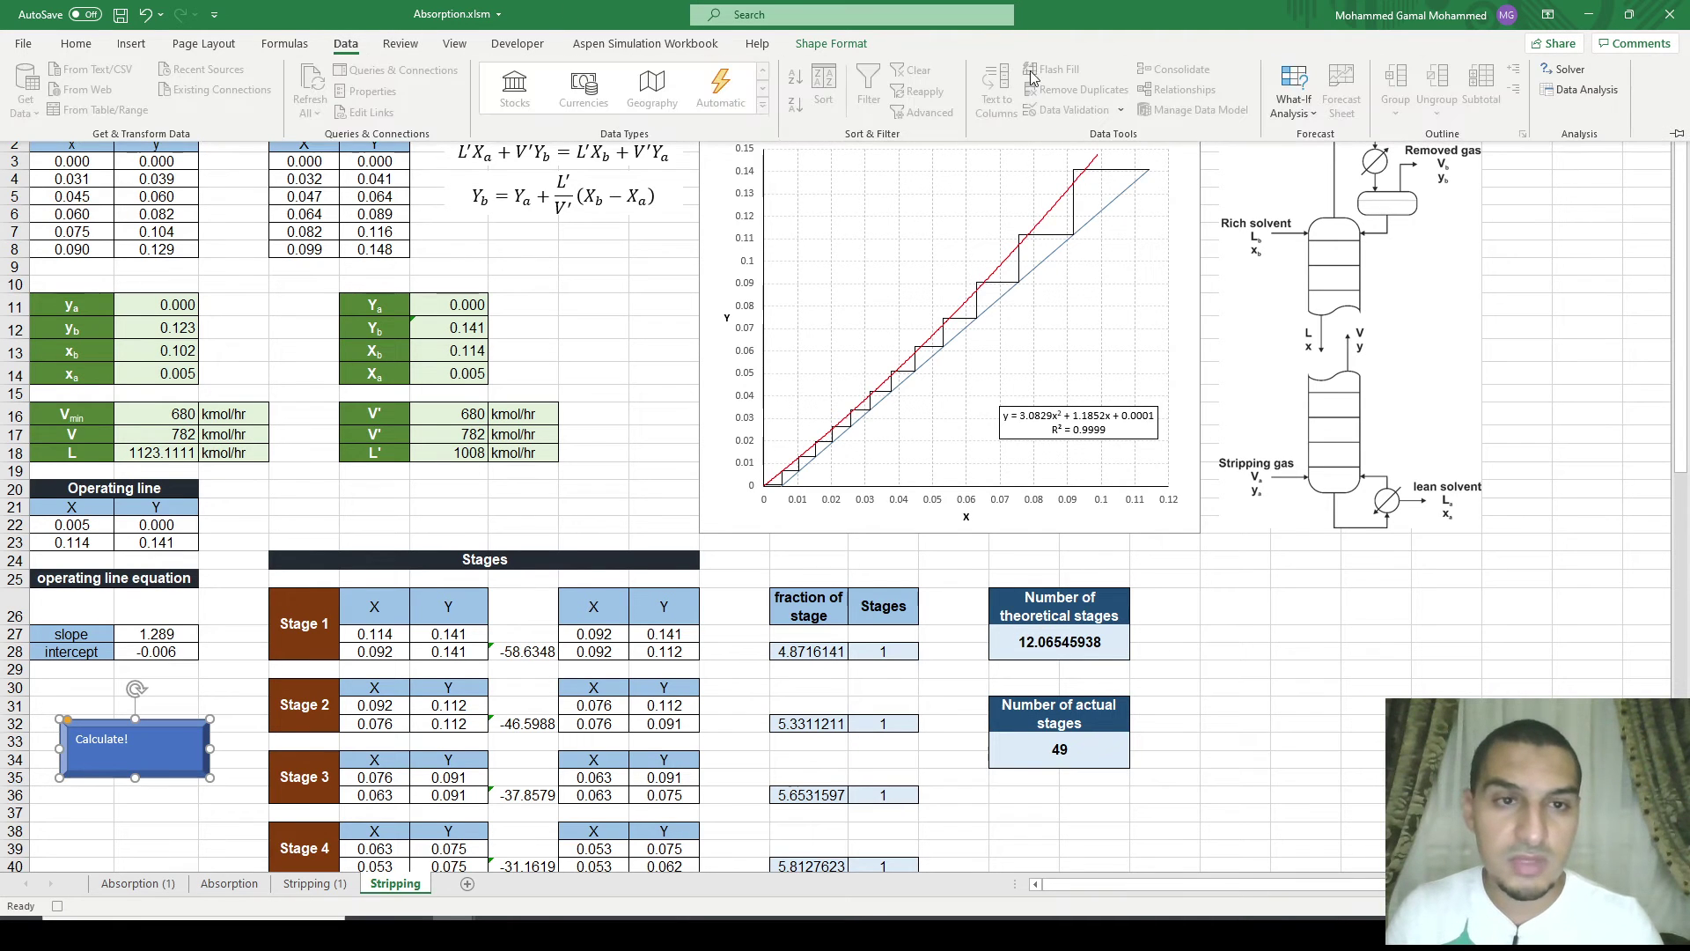
{"action": "left_click", "coordinate": [1292, 104]}
{"action": "left_click", "coordinate": [1317, 164]}
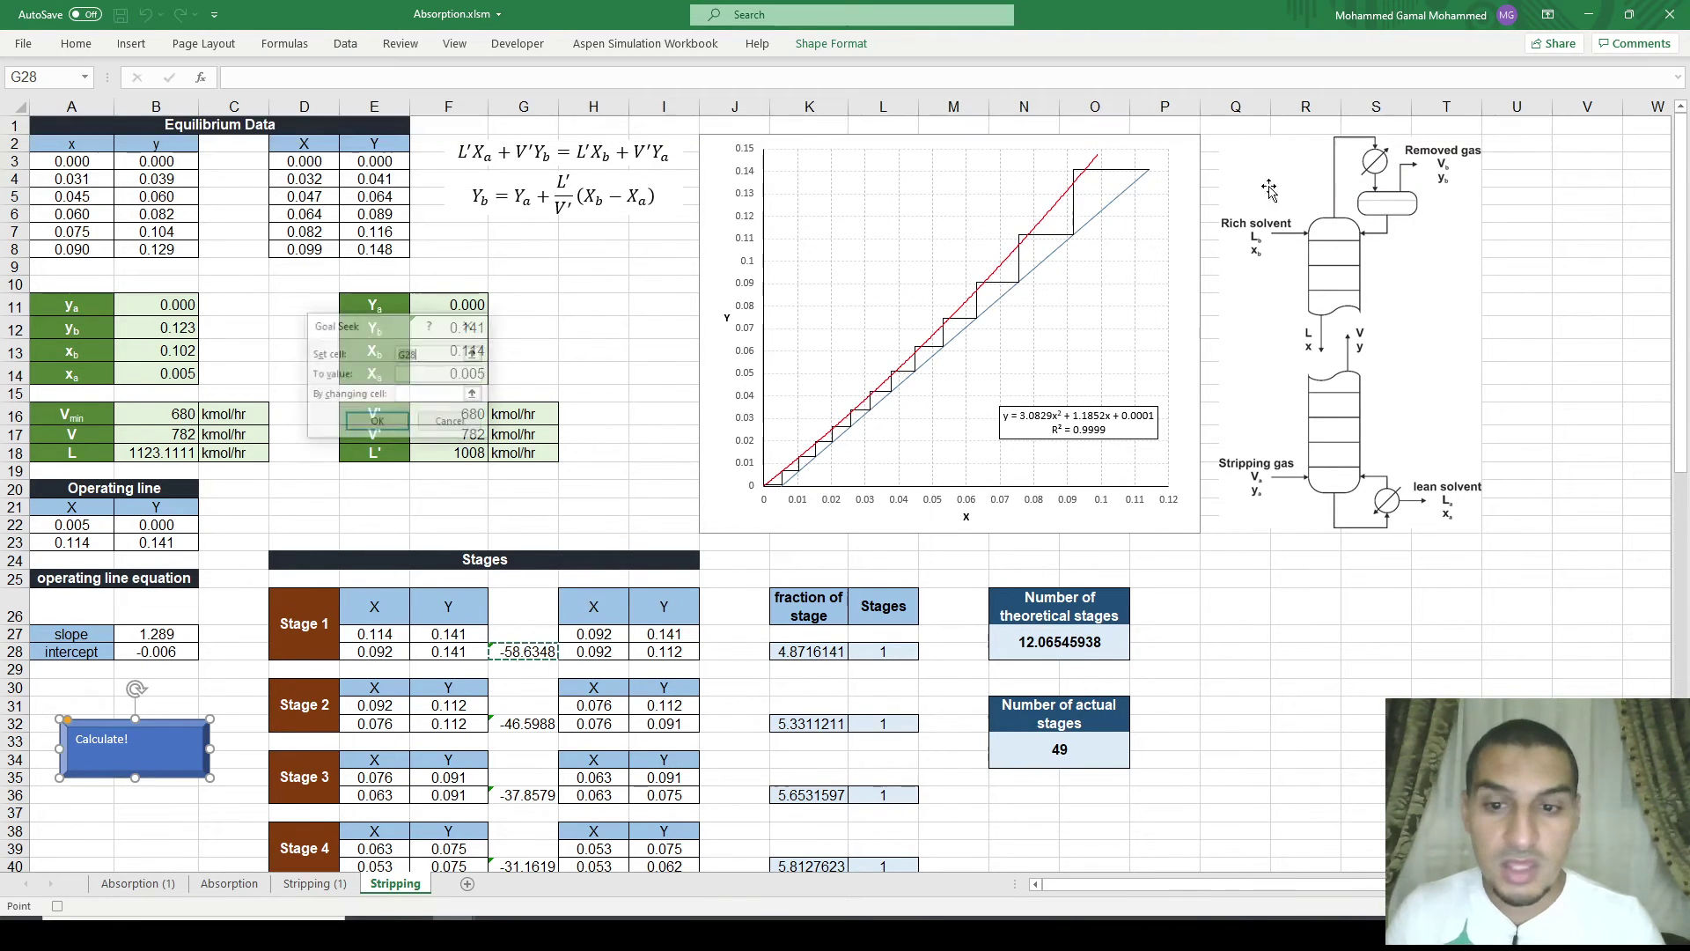
{"action": "key", "text": "Tab"}
{"action": "type", "text": "0"}
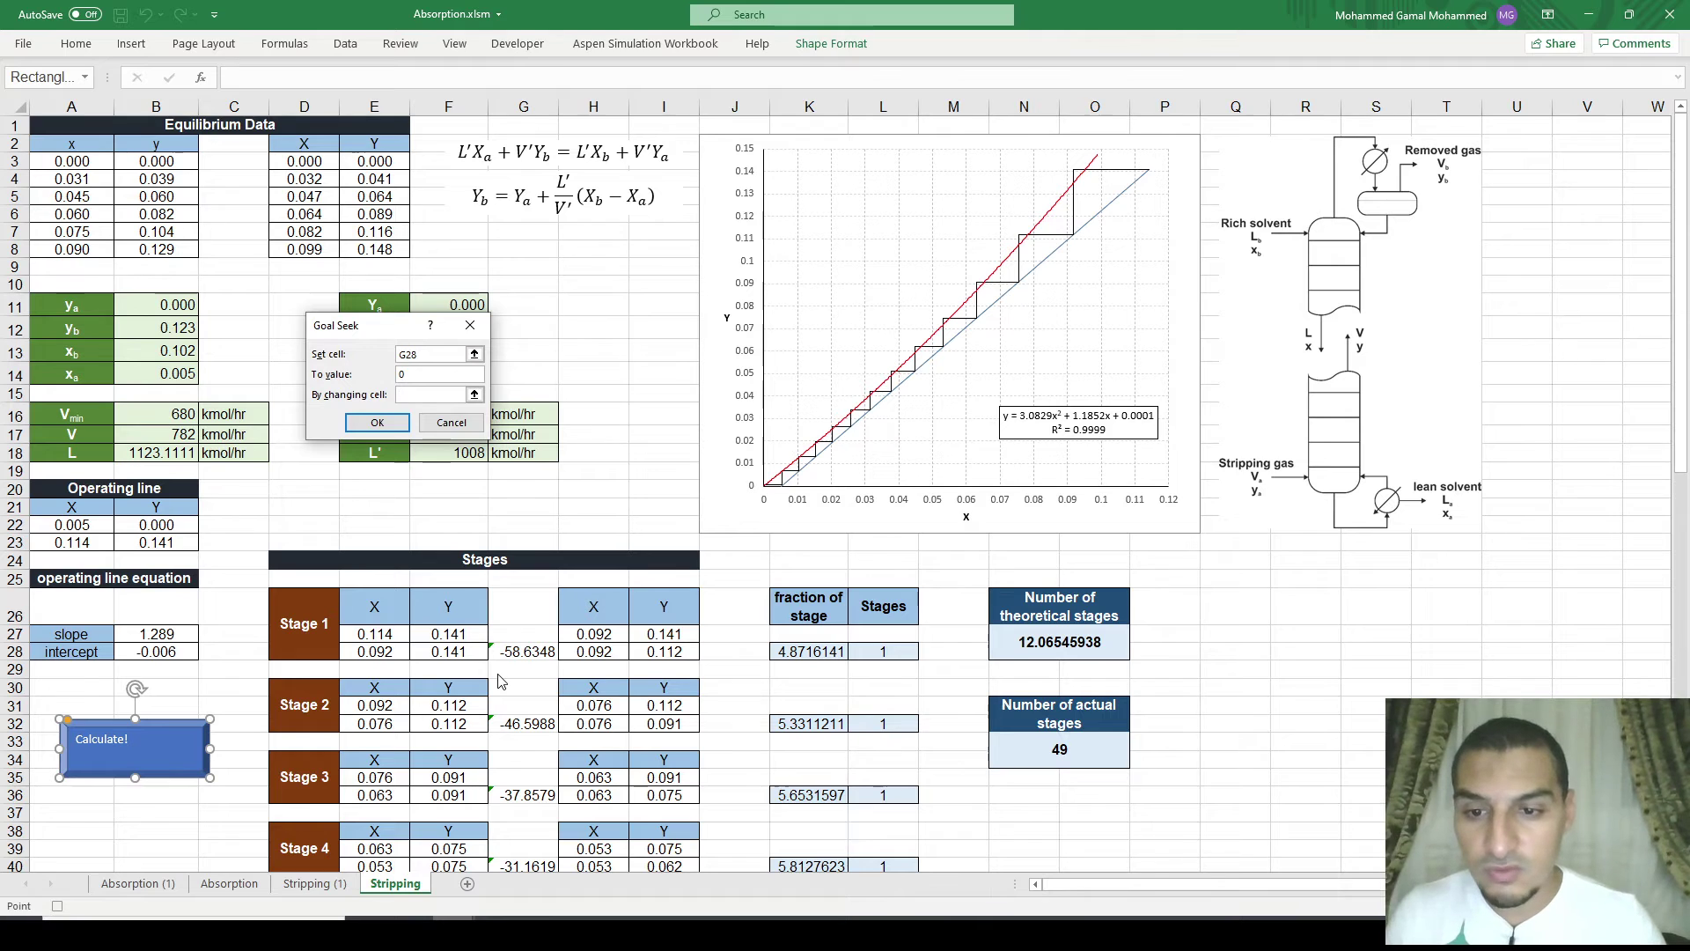
{"action": "left_click", "coordinate": [374, 651]}
{"action": "left_click", "coordinate": [378, 425]}
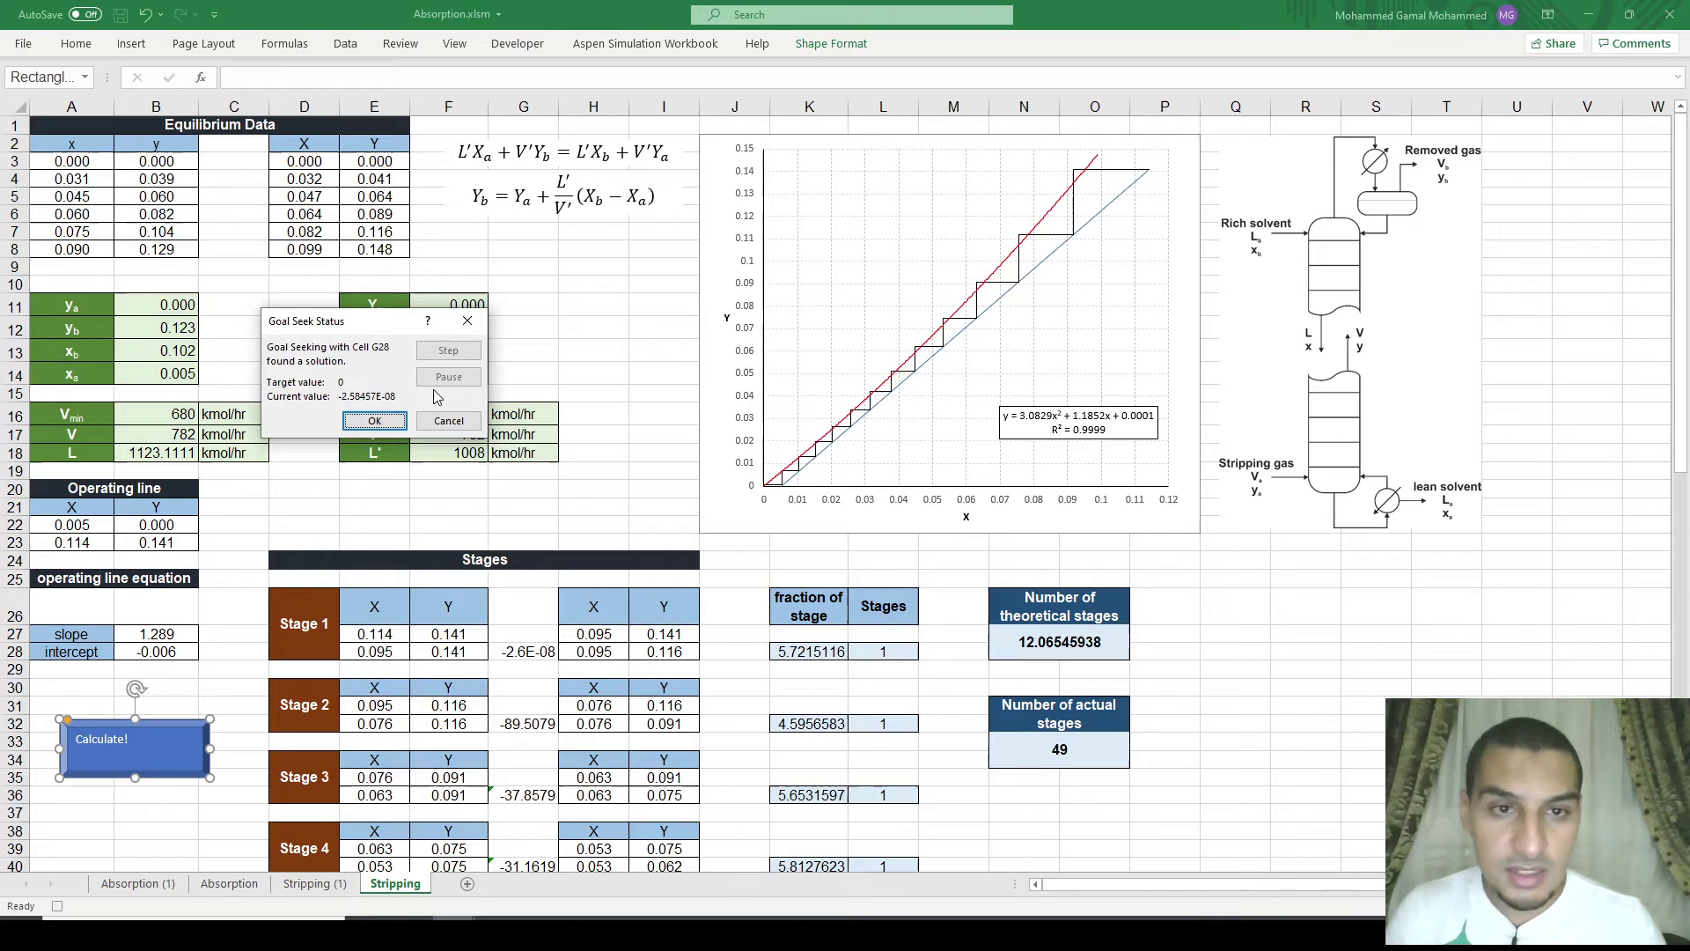
{"action": "left_click", "coordinate": [370, 421]}
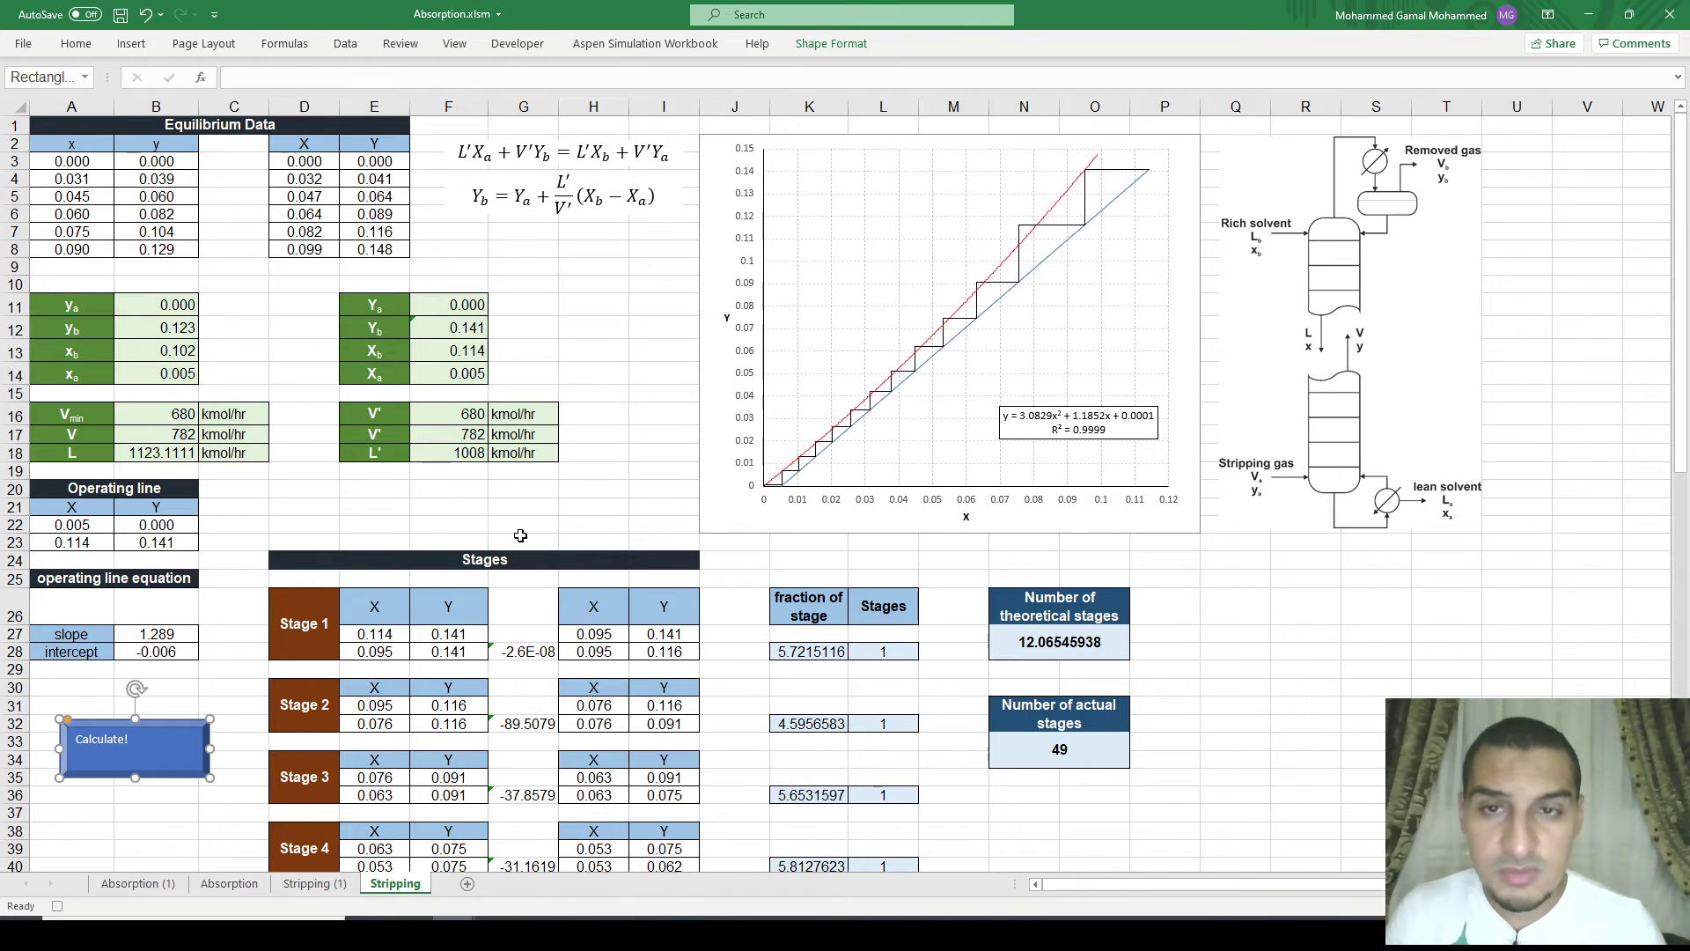
{"action": "left_click", "coordinate": [490, 46]}
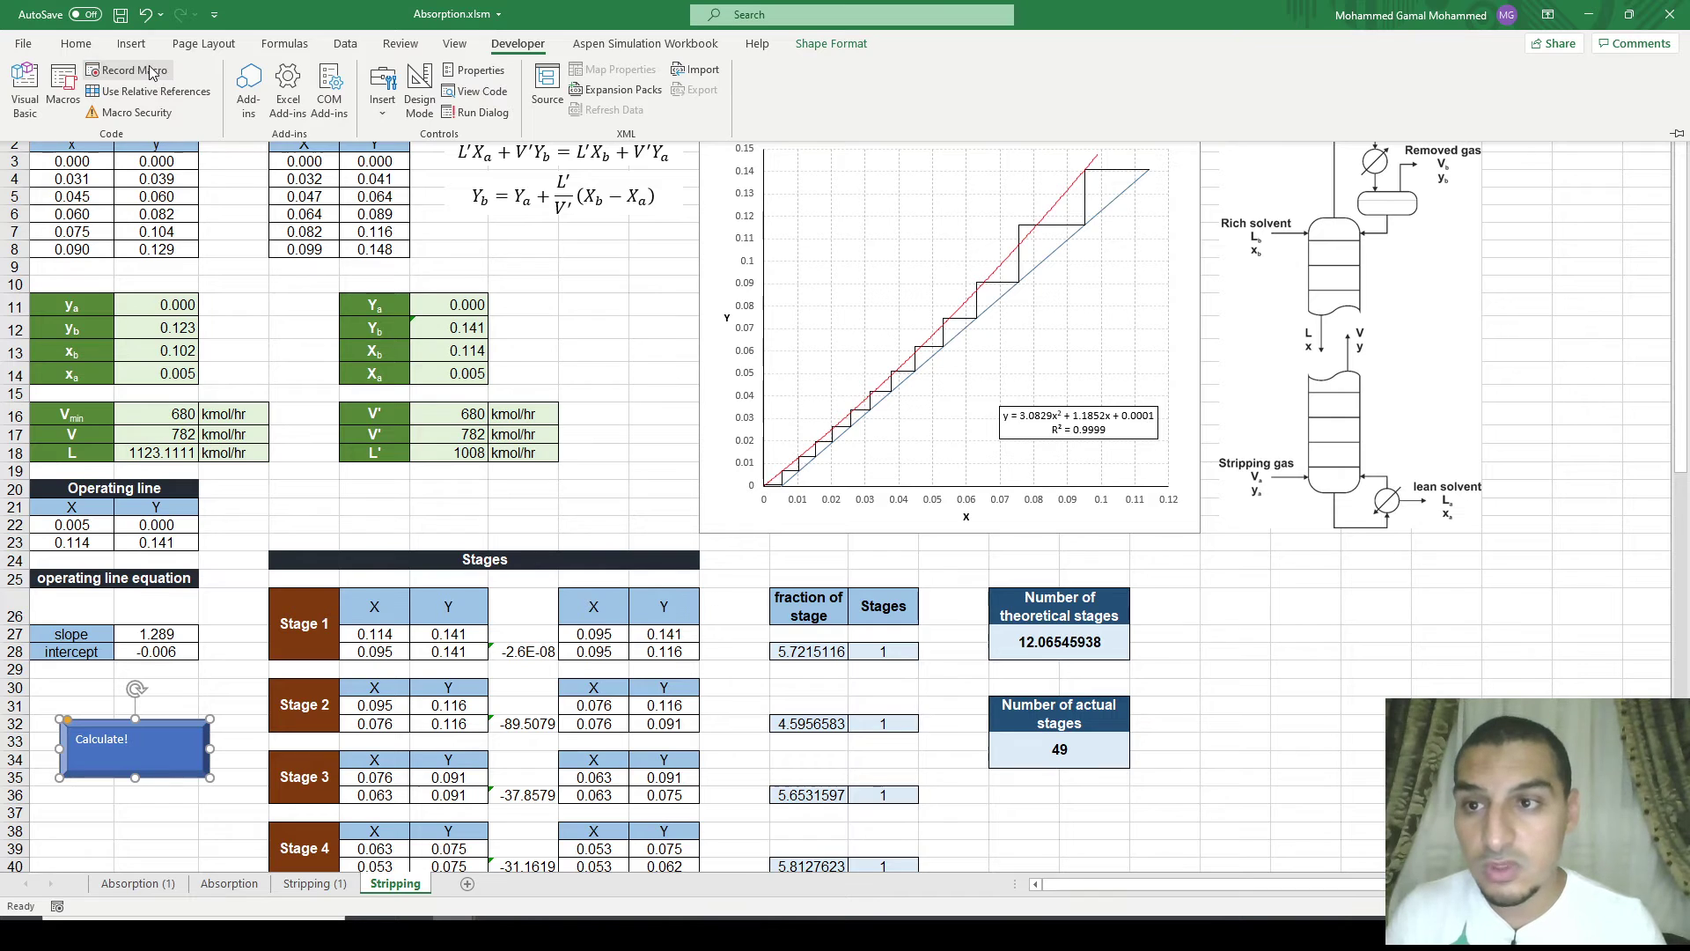
Step: Open the RectangleBeveled7_Click macro for editing and delete the lines above the GoalSeek statement, including the three Application.CutCopyMode = False lines
{"action": "left_click", "coordinate": [62, 85]}
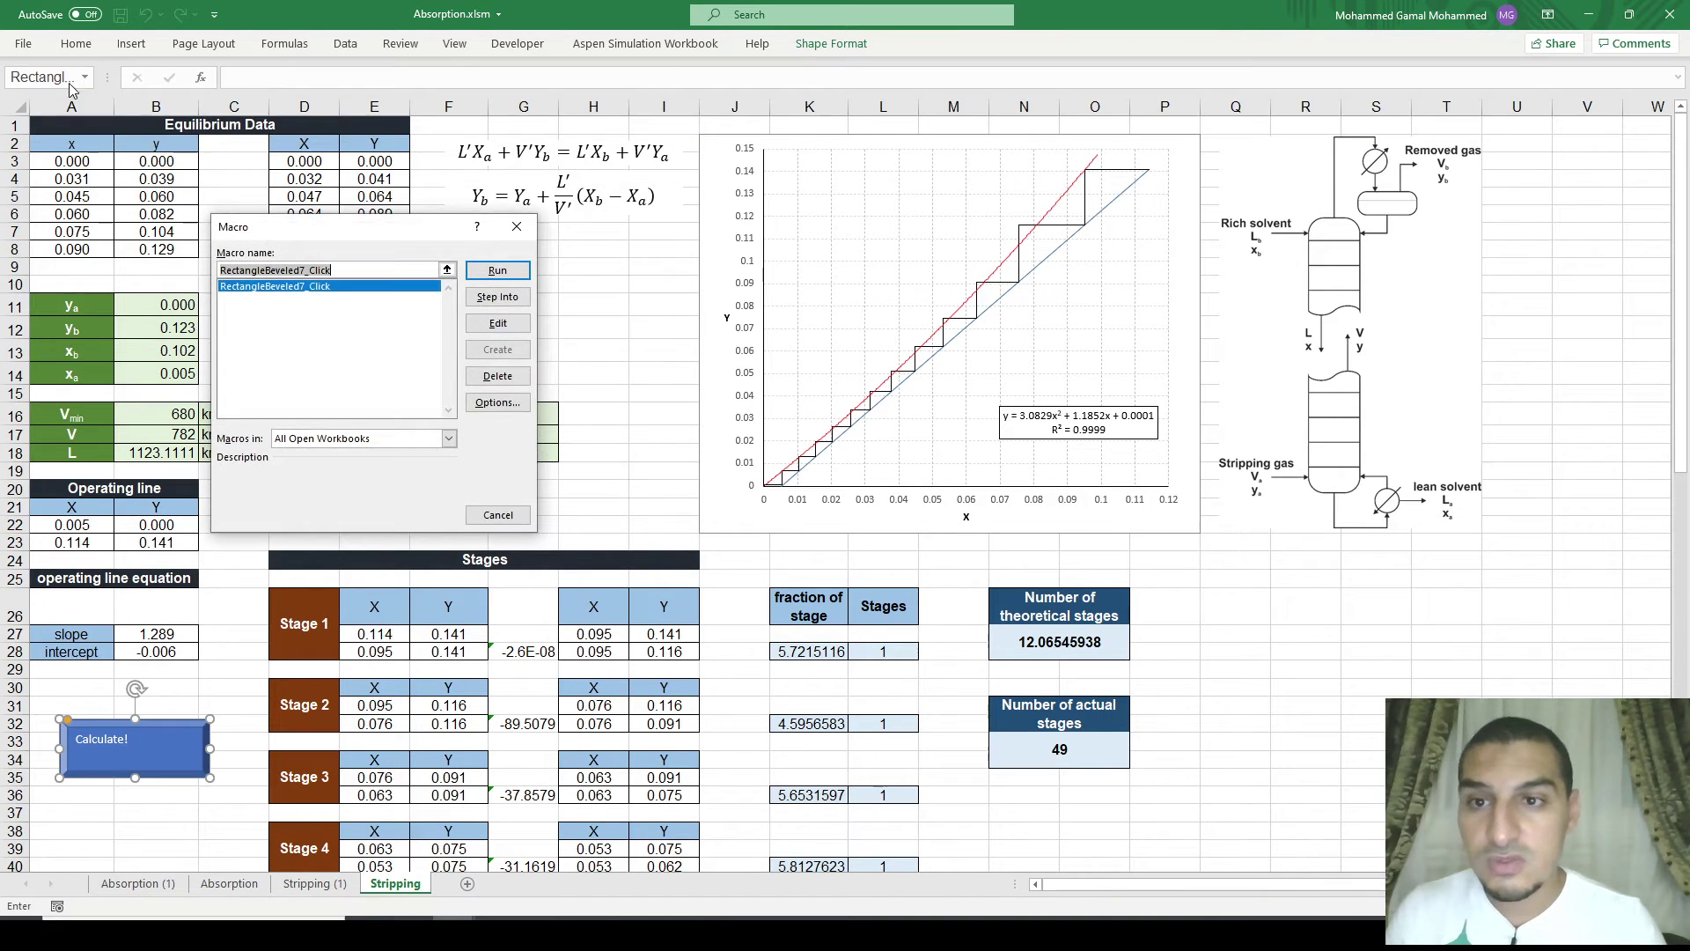
{"action": "left_click", "coordinate": [498, 324]}
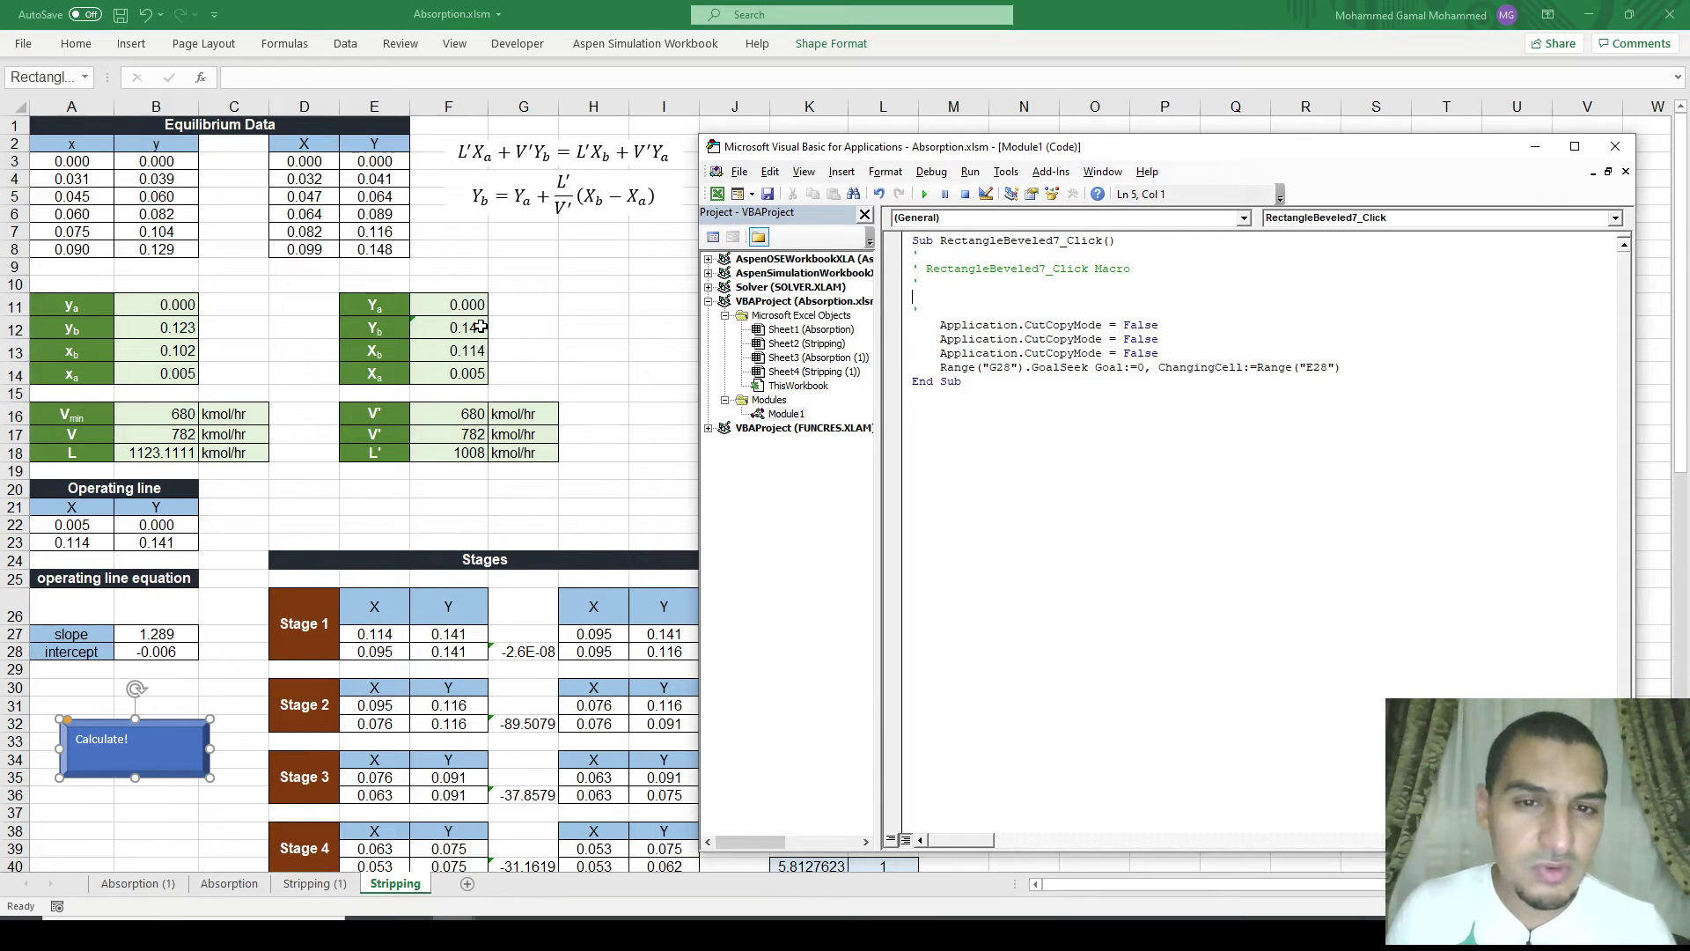
{"action": "key", "text": "shift+Down"}
{"action": "key", "text": "shift+Down"}
{"action": "key", "text": "shift+Down"}
{"action": "key", "text": "shift+Down"}
{"action": "key", "text": "shift+Down"}
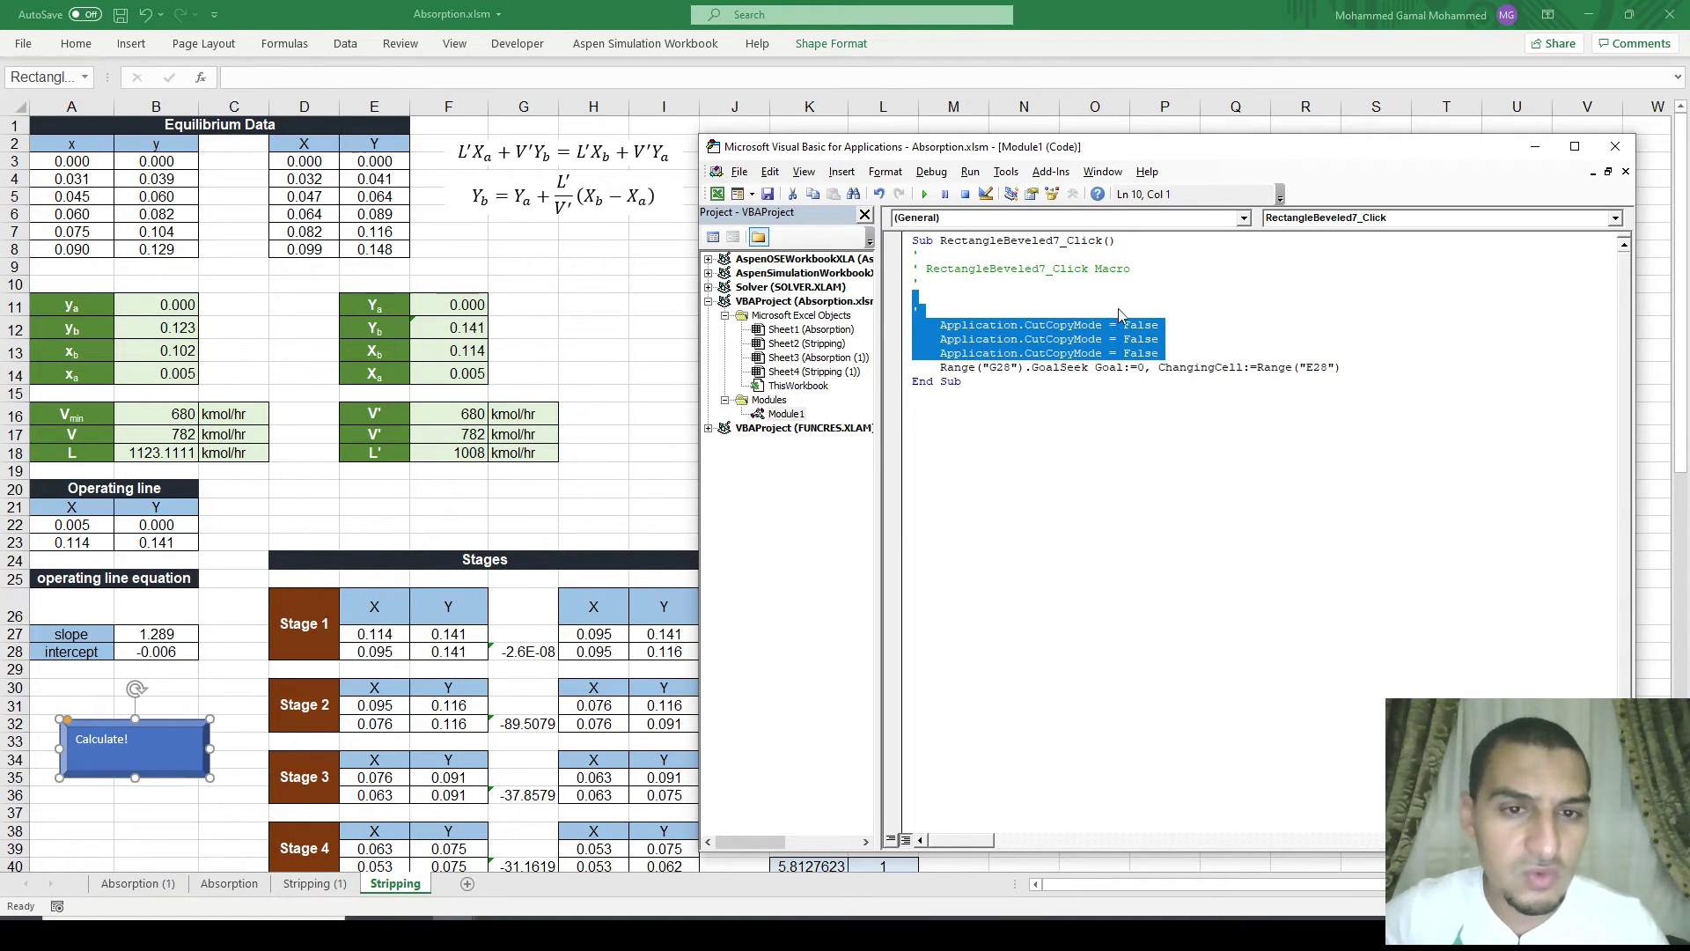
{"action": "key", "text": "Delete"}
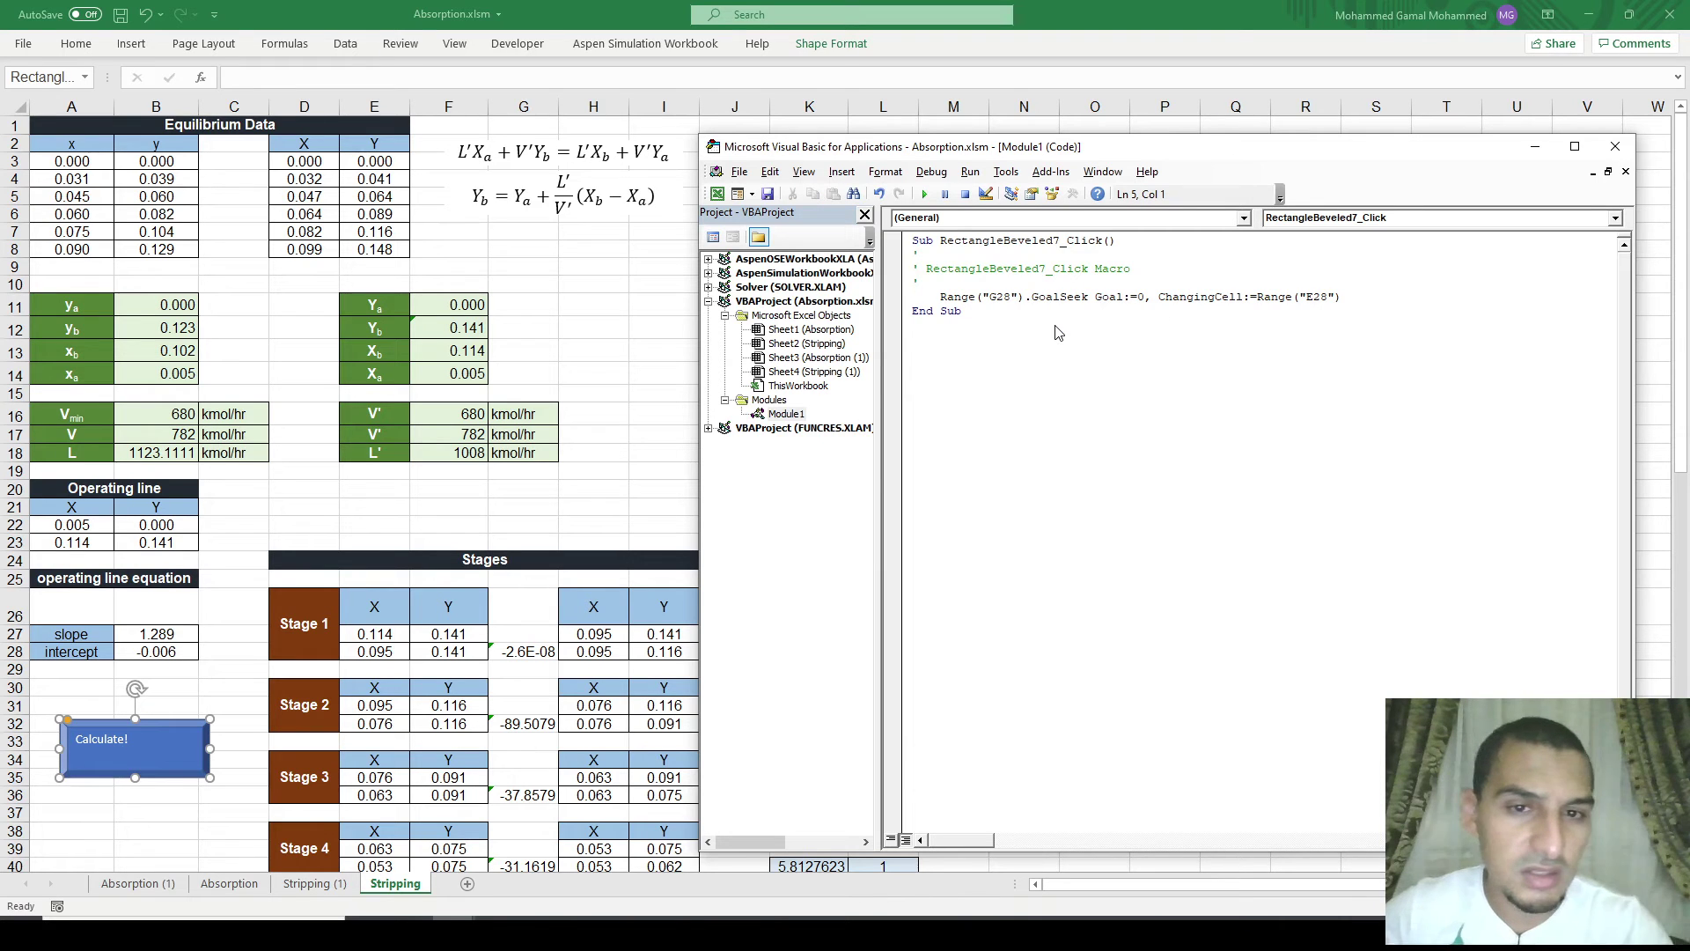
Step: Duplicate the G28 GoalSeek line until the macro holds 16 copies, with a blank line before End Sub
{"action": "left_click", "coordinate": [987, 297]}
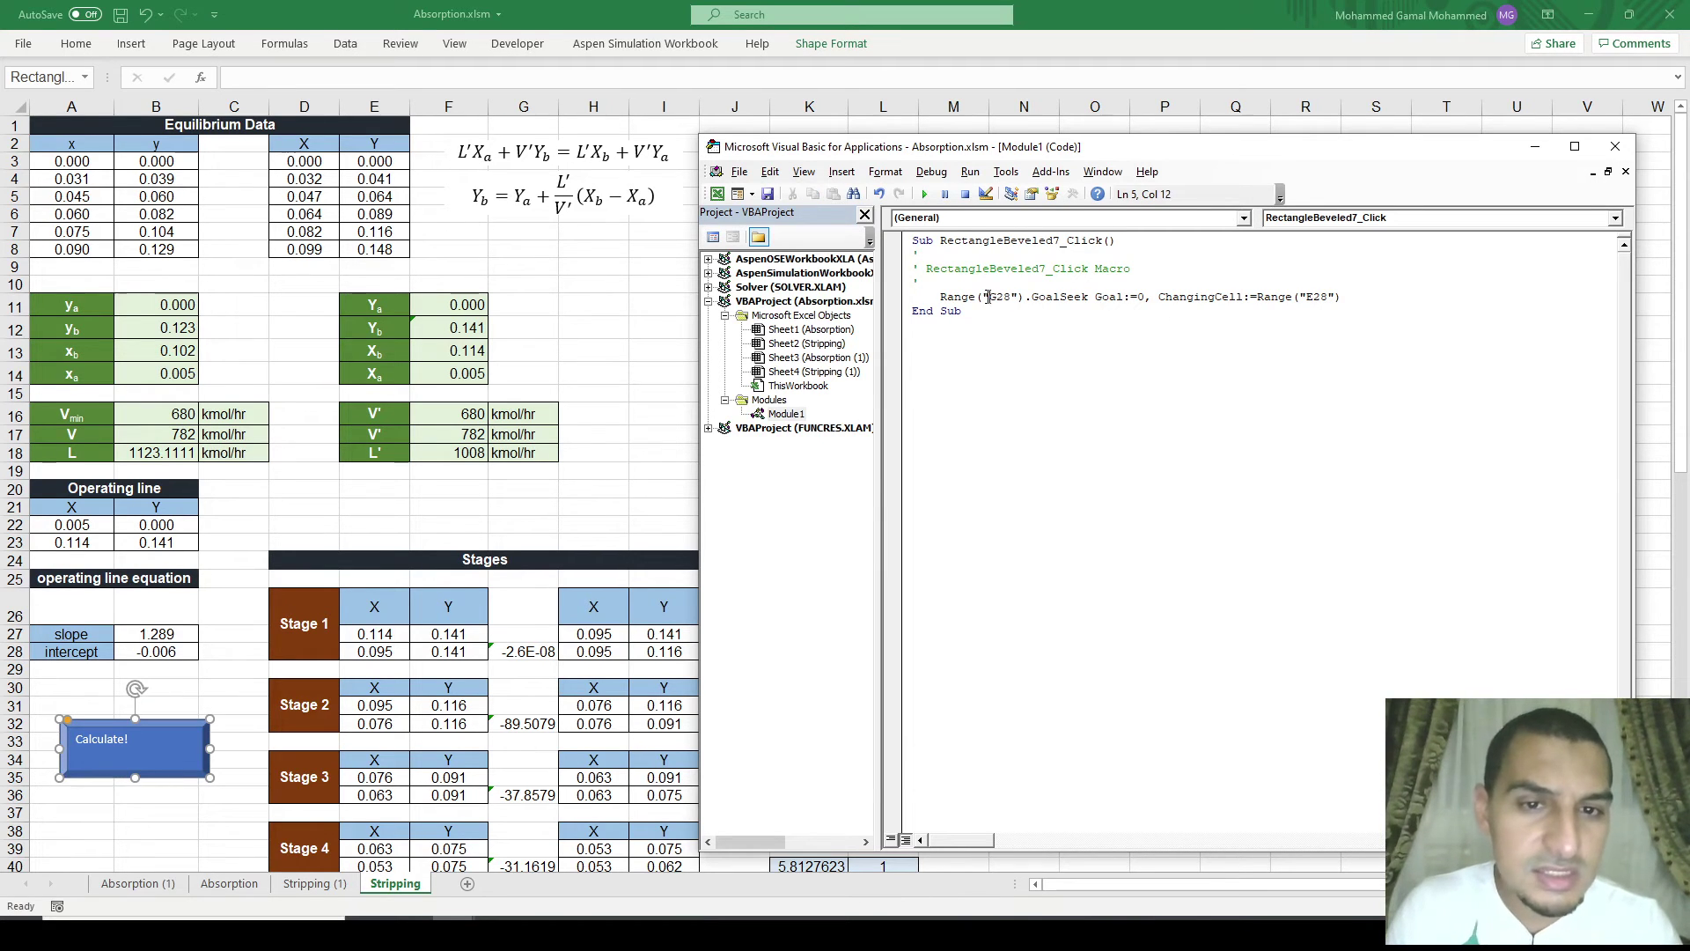
{"action": "left_click_drag", "start_coordinate": [945, 291], "coordinate": [1342, 300]}
{"action": "key", "text": "ctrl+c"}
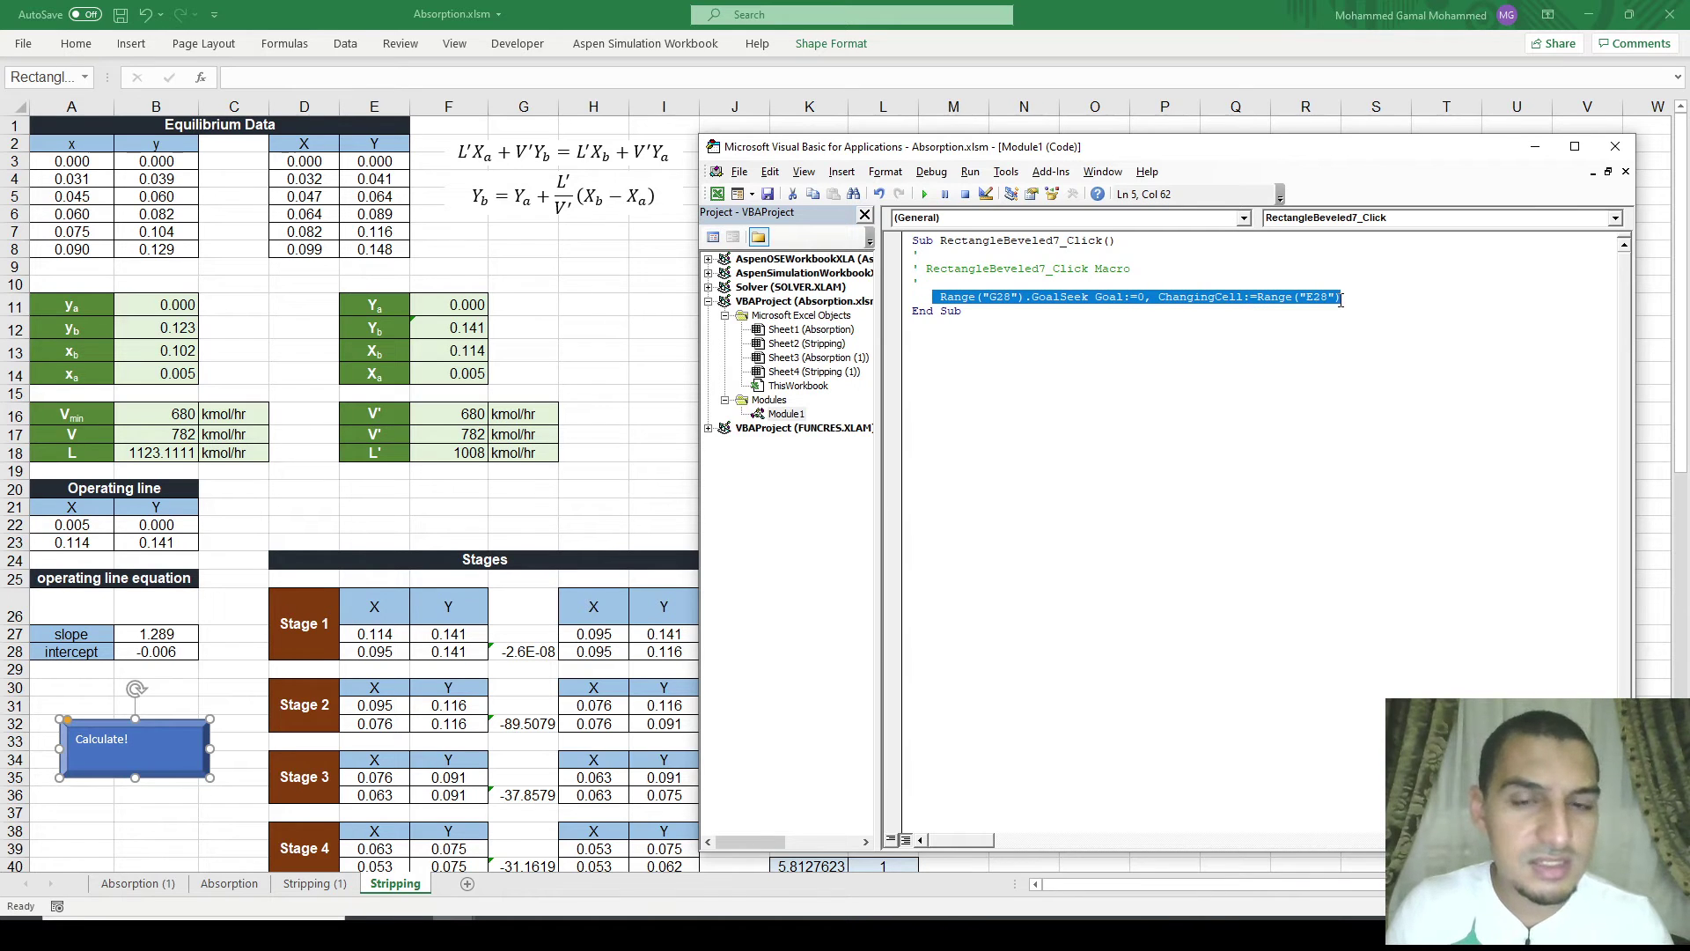
{"action": "key", "text": "Home"}
{"action": "key", "text": "shift+Down"}
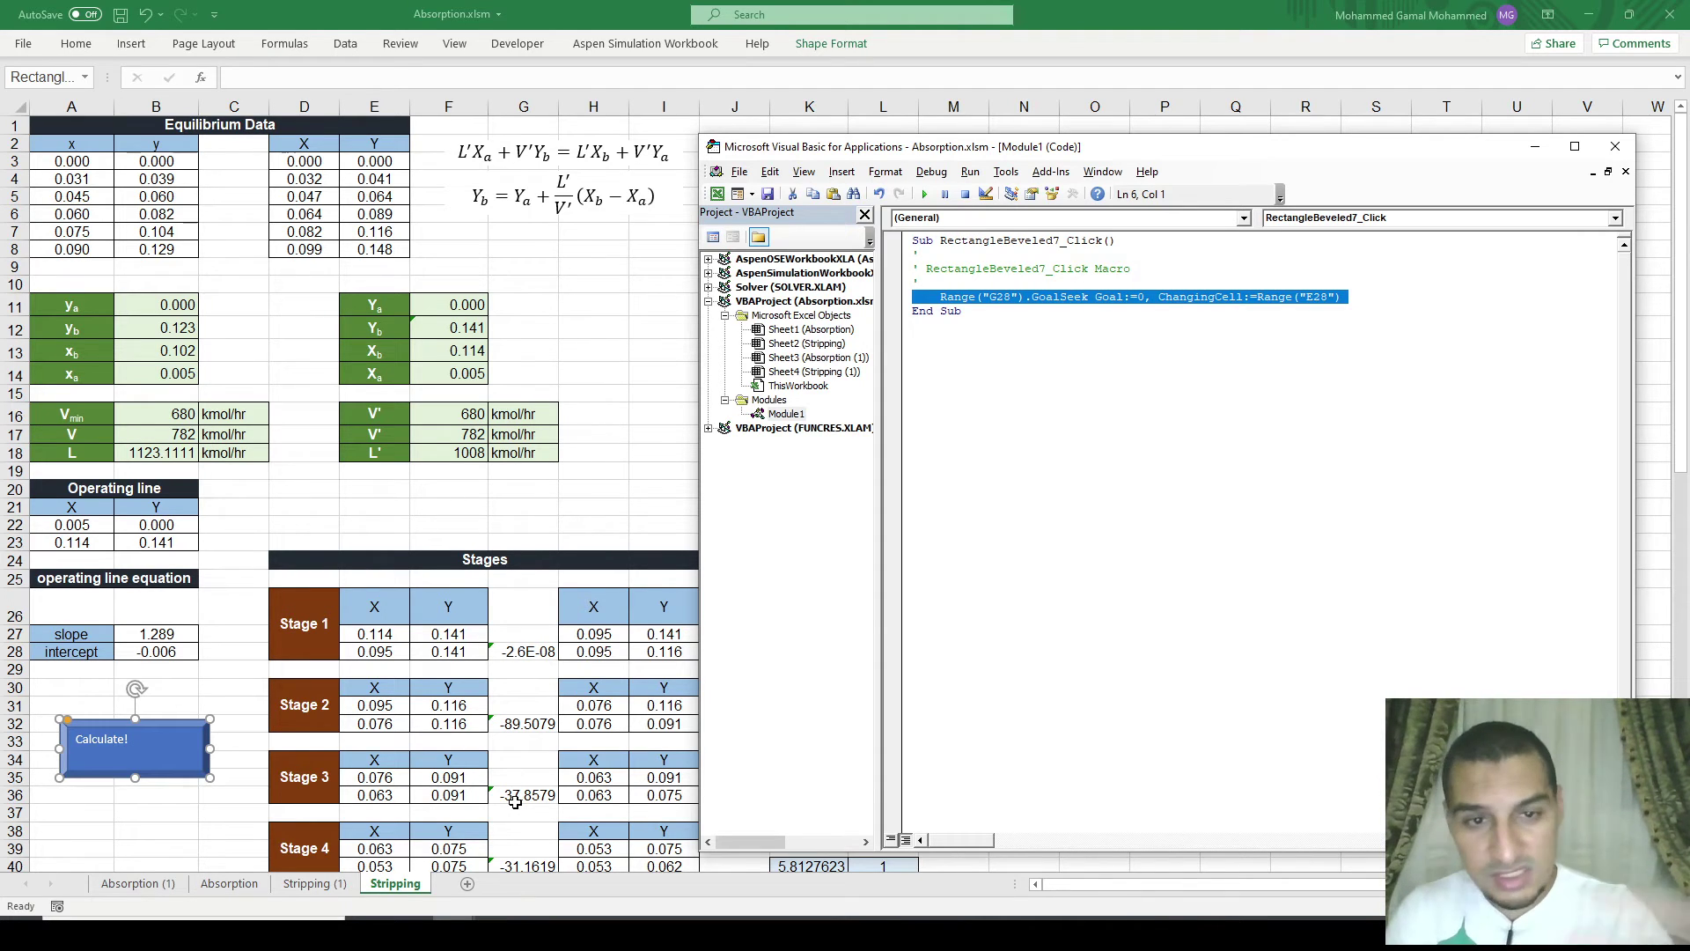
{"action": "key", "text": "ctrl+v"}
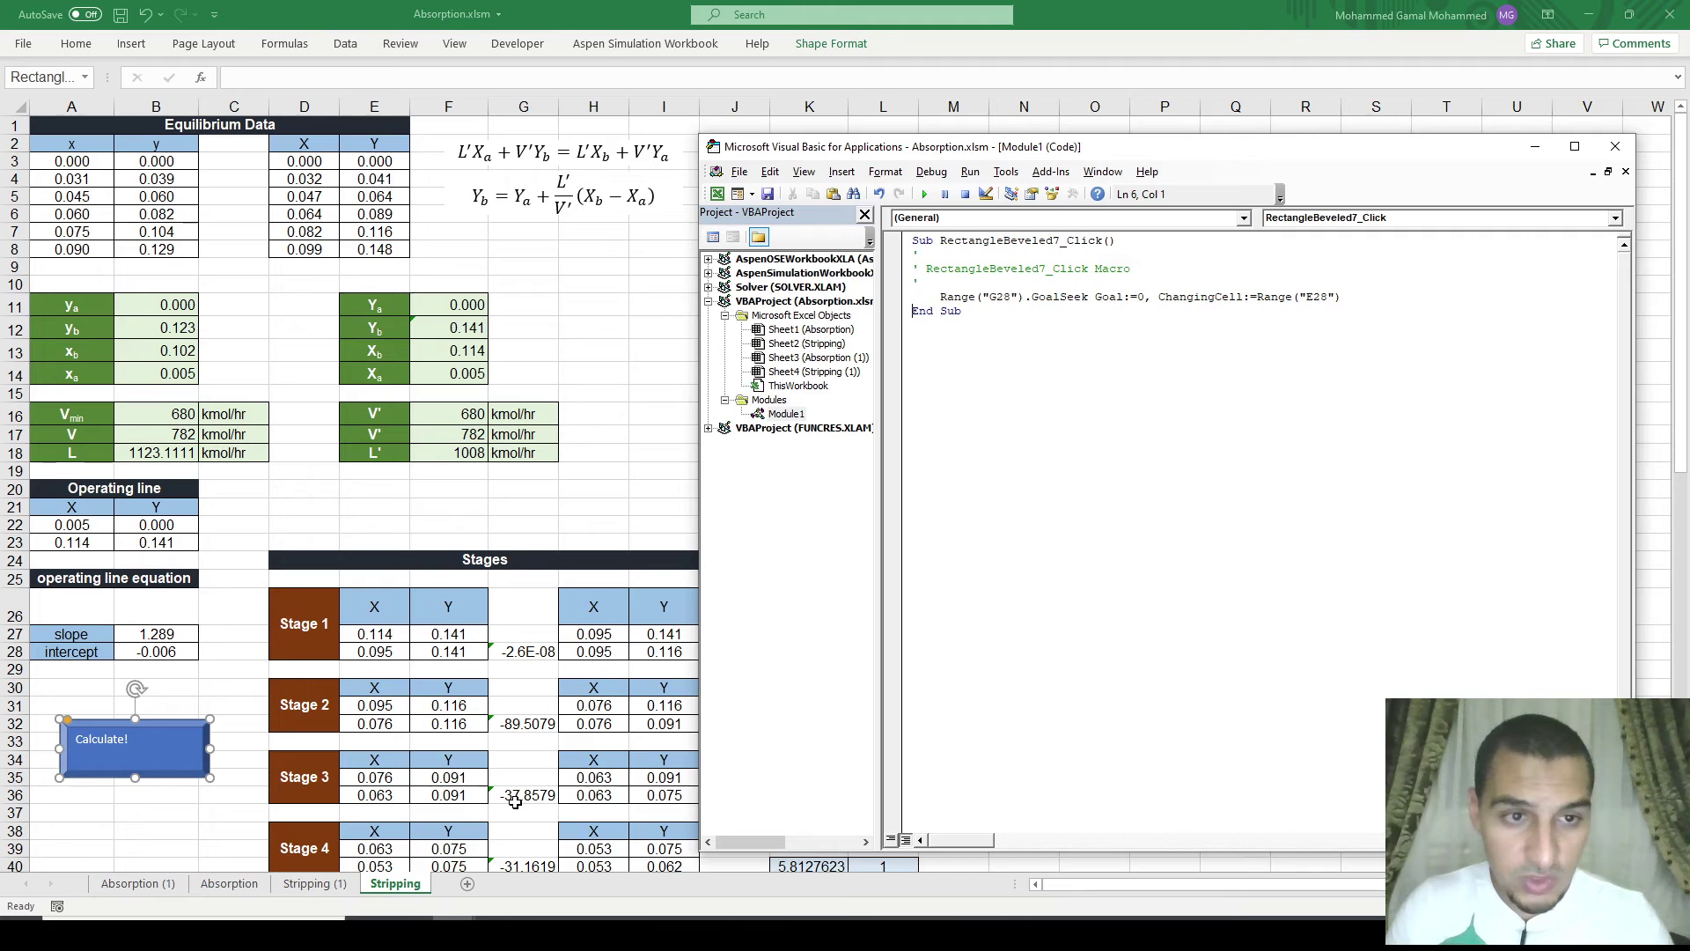
{"action": "key", "text": "ctrl+v"}
{"action": "key", "text": "ctrl+v"}
{"action": "key", "text": "ctrl+v"}
{"action": "key", "text": "ctrl+v"}
{"action": "key", "text": "ctrl+v"}
{"action": "key", "text": "ctrl+v"}
{"action": "key", "text": "ctrl+v"}
{"action": "key", "text": "ctrl+v"}
{"action": "key", "text": "ctrl+v"}
{"action": "key", "text": "ctrl+v"}
{"action": "key", "text": "ctrl+v"}
{"action": "key", "text": "ctrl+v"}
{"action": "key", "text": "ctrl+v"}
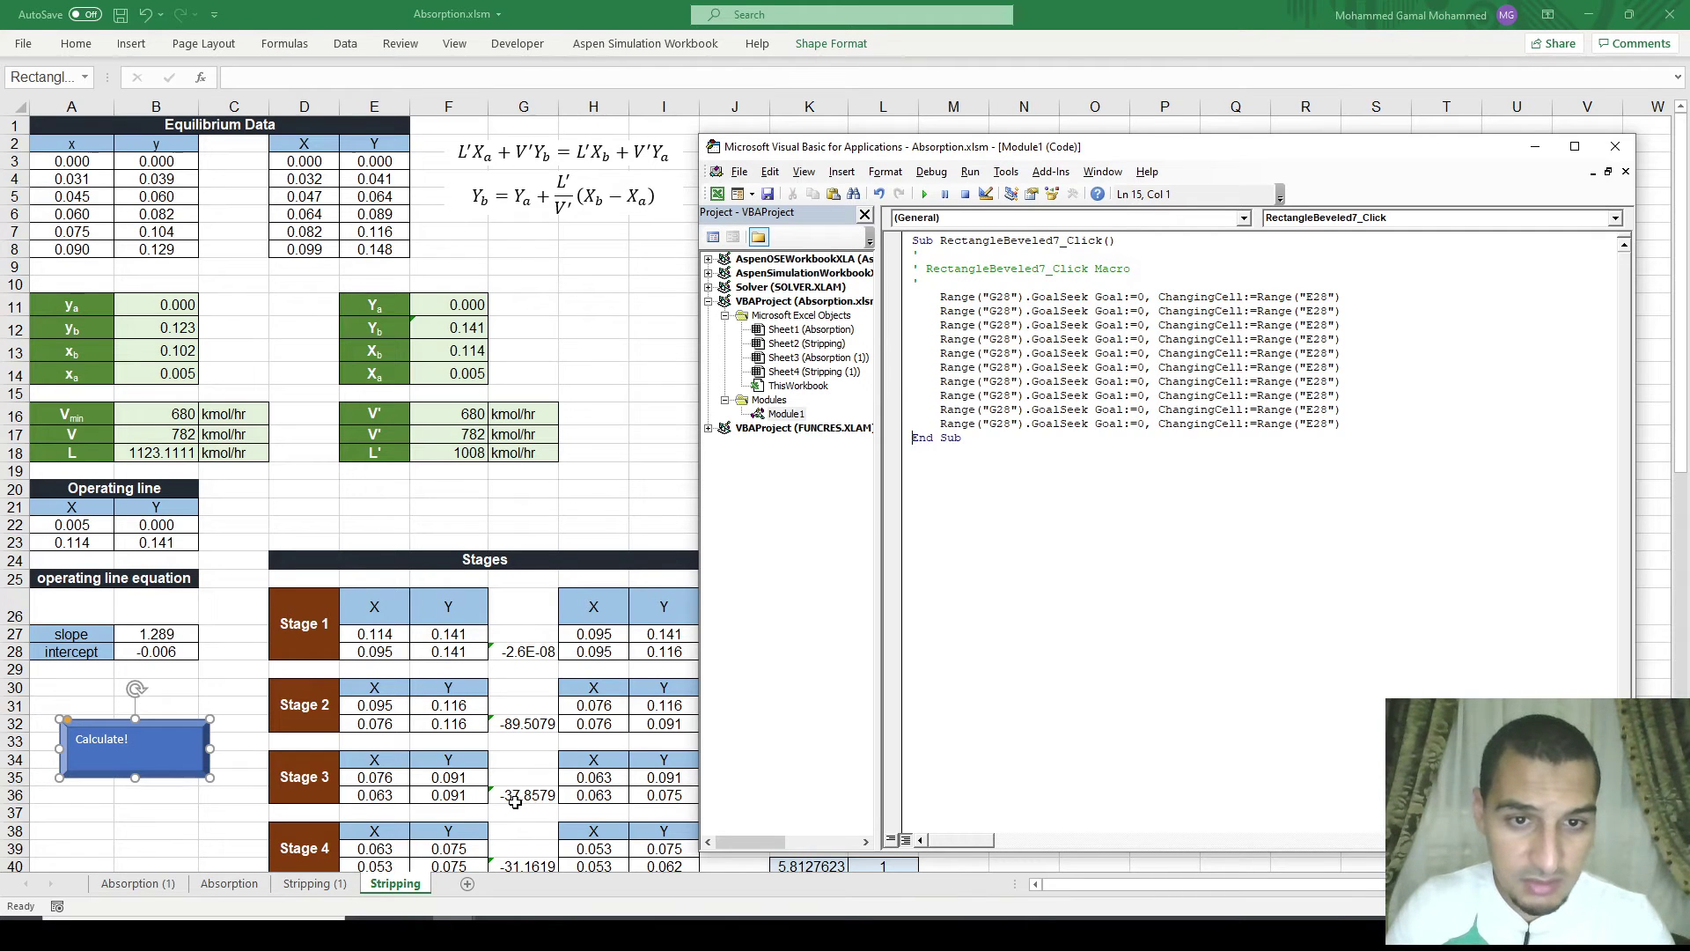
{"action": "key", "text": "ctrl+v"}
{"action": "key", "text": "ctrl+v"}
{"action": "key", "text": "Return"}
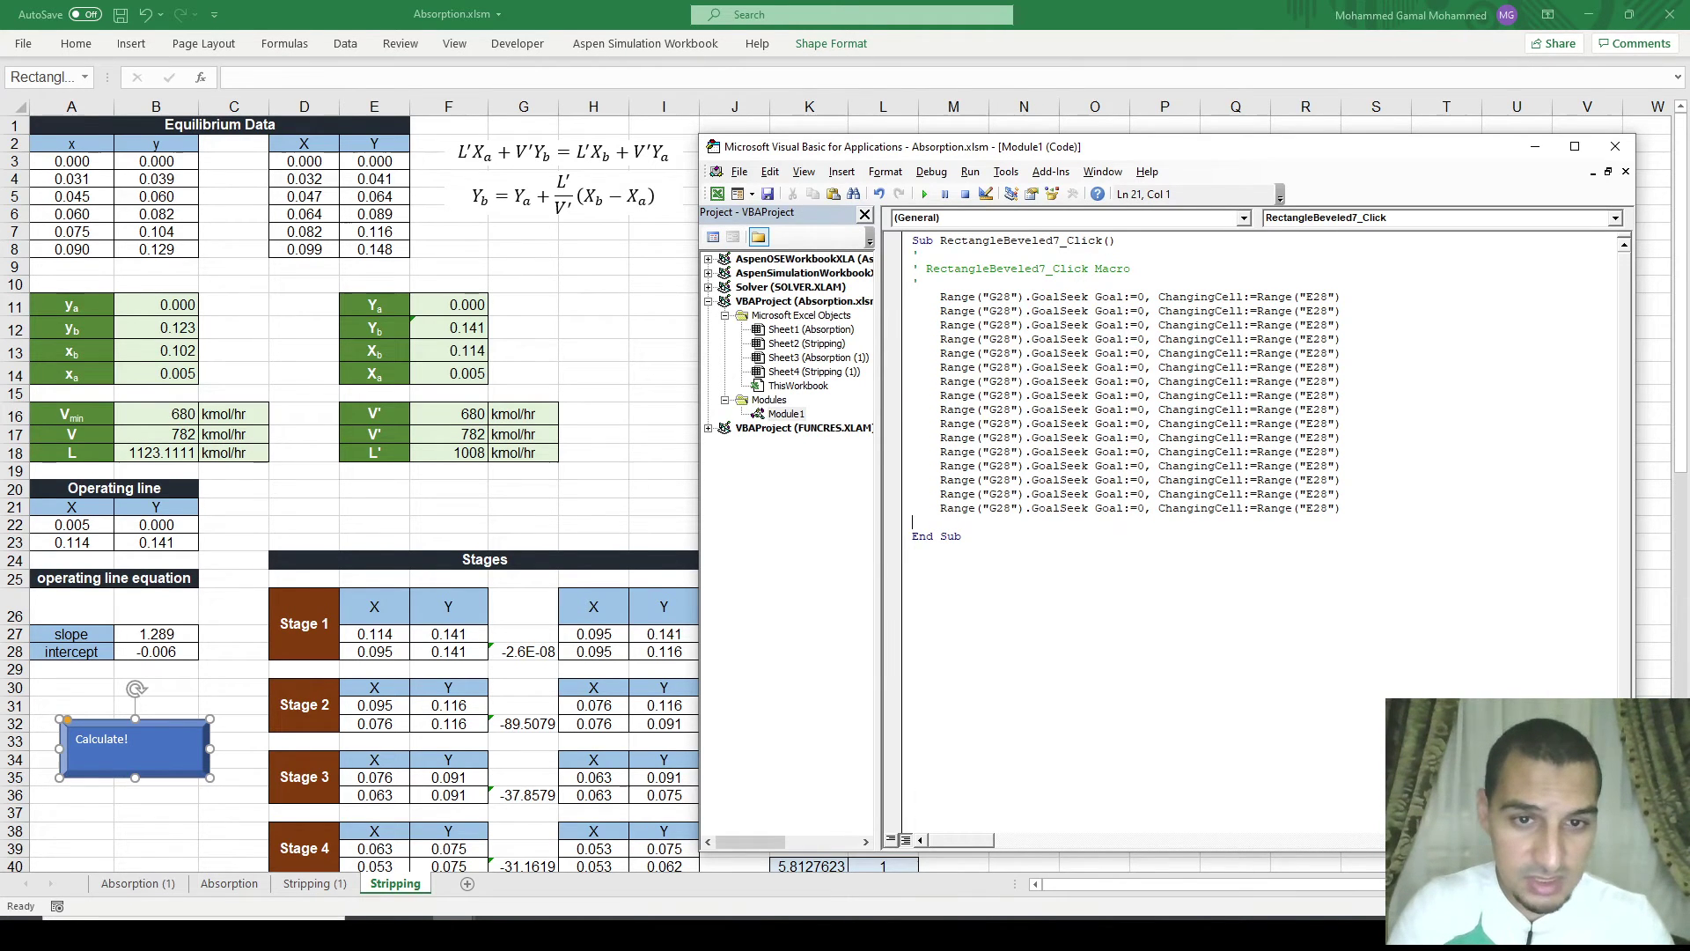
Step: Check the stage rows on the Stripping sheet and set the second to seventh GoalSeek target cells to G32, G36, G40, G44, G48 and G52
{"action": "left_click", "coordinate": [919, 325]}
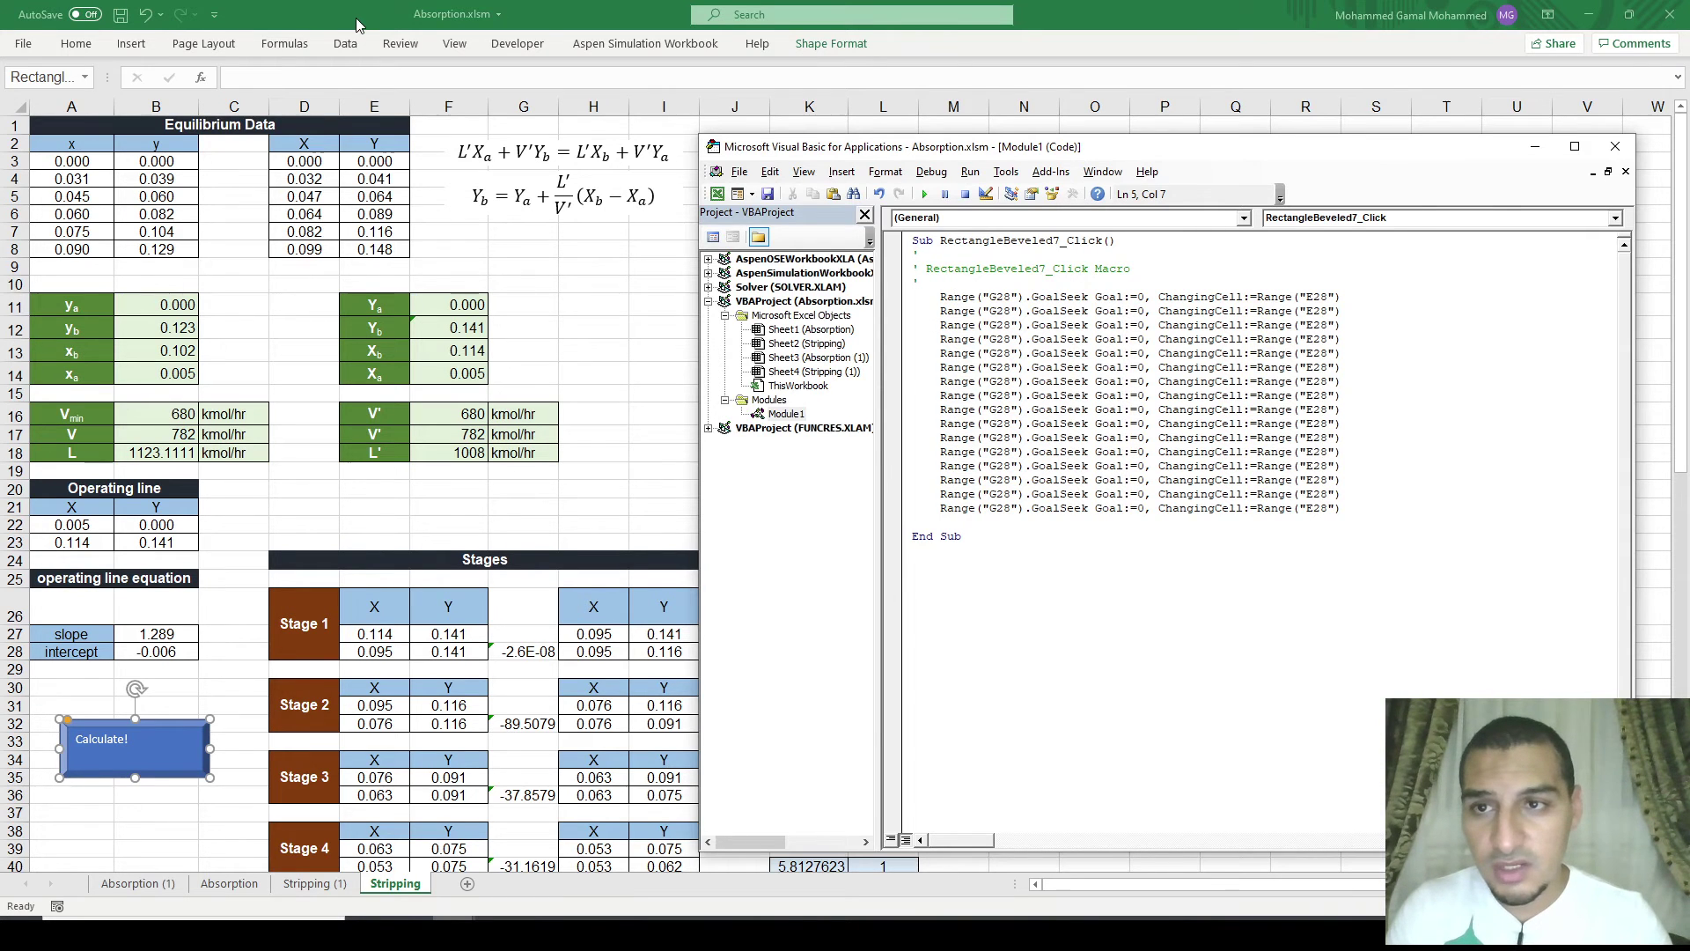
{"action": "key", "text": "alt+F11"}
{"action": "scroll", "coordinate": [112, 830], "scroll_direction": "down", "scroll_amount": 15}
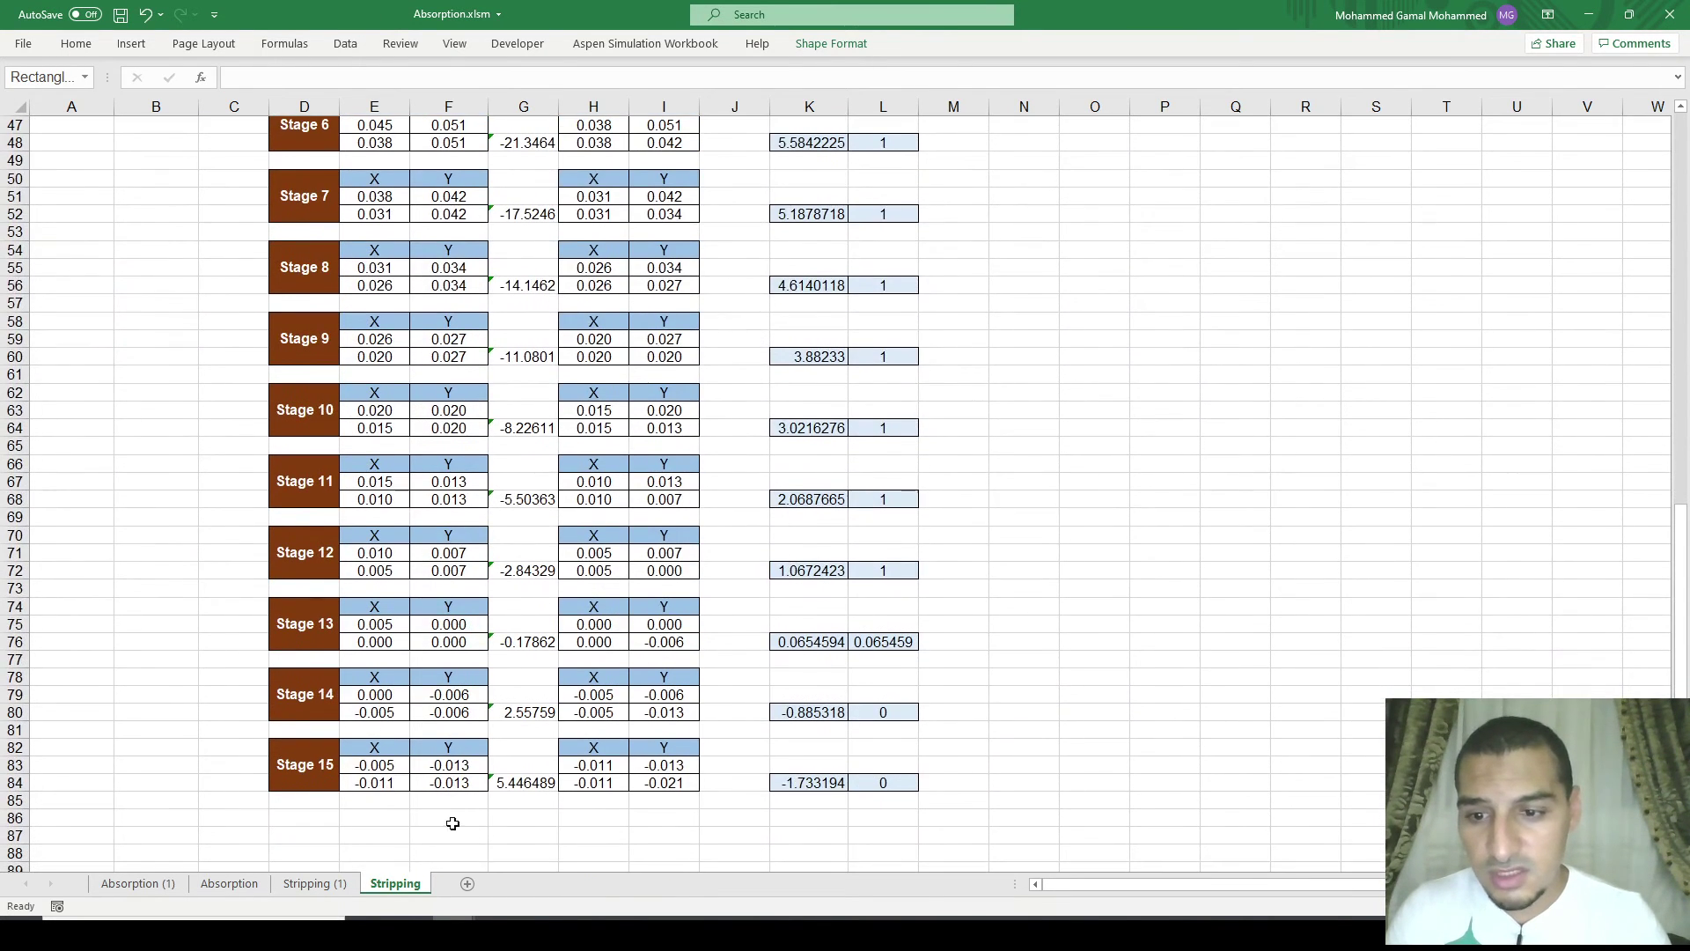
{"action": "key", "text": "alt+F11"}
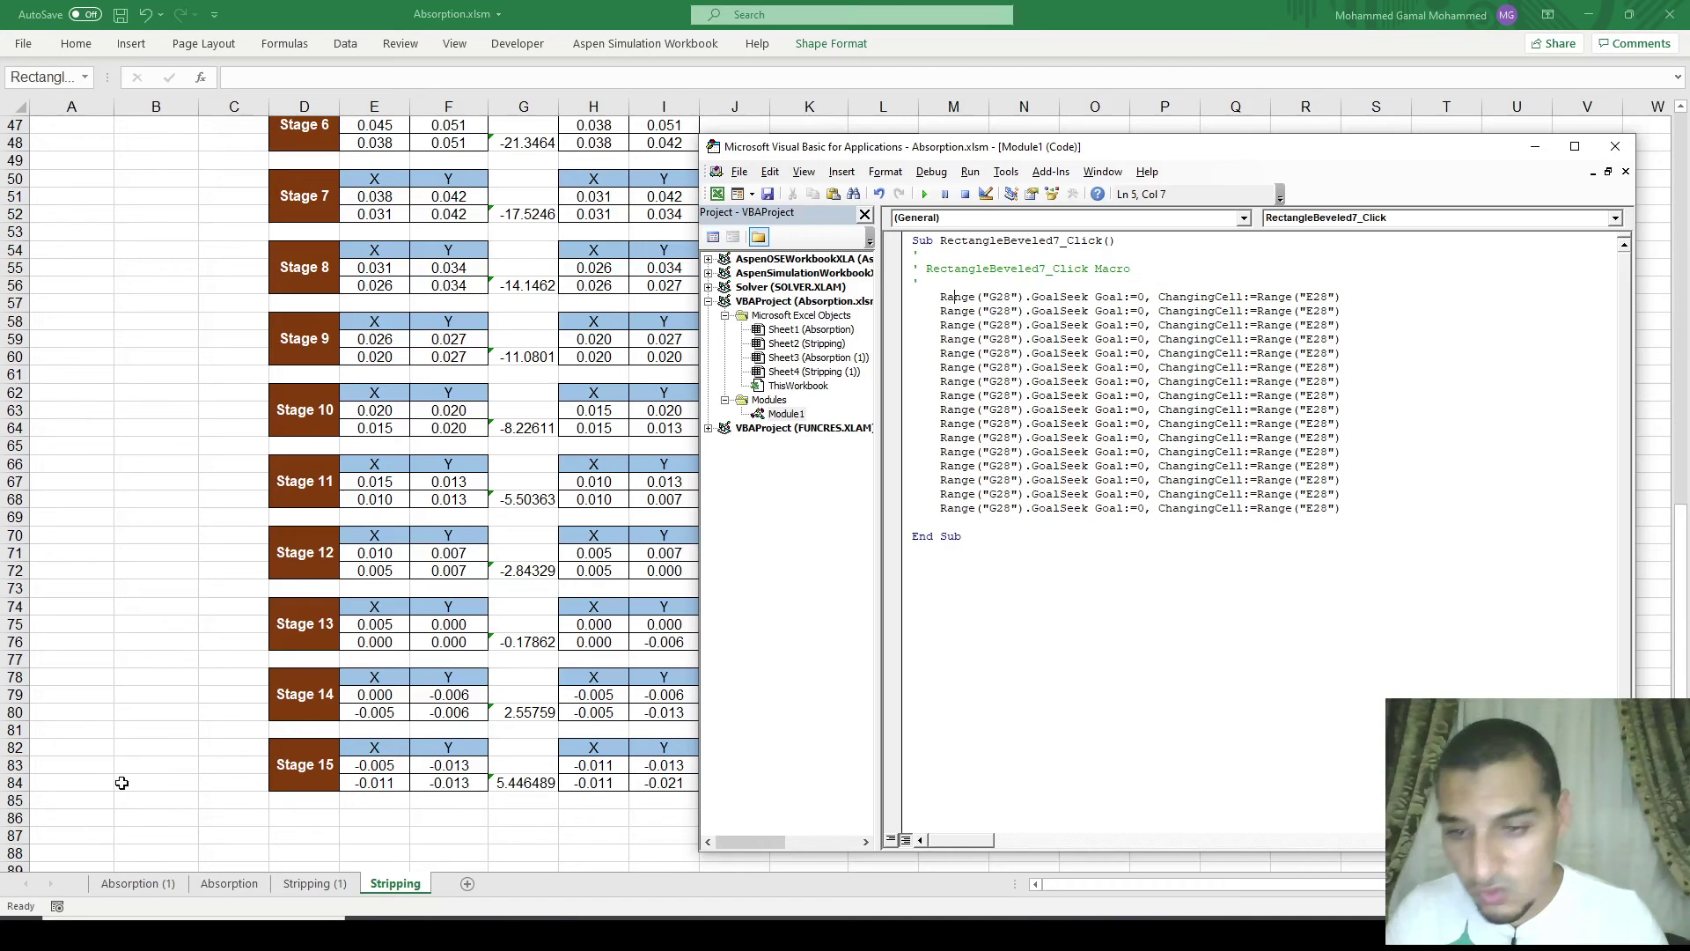
{"action": "left_click_drag", "start_coordinate": [1012, 310], "coordinate": [996, 381]}
{"action": "type", "text": "32"}
{"action": "type", "text": "36"}
{"action": "type", "text": "40"}
{"action": "type", "text": "44"}
{"action": "type", "text": "48"}
{"action": "type", "text": "4"}
{"action": "type", "text": "52"}
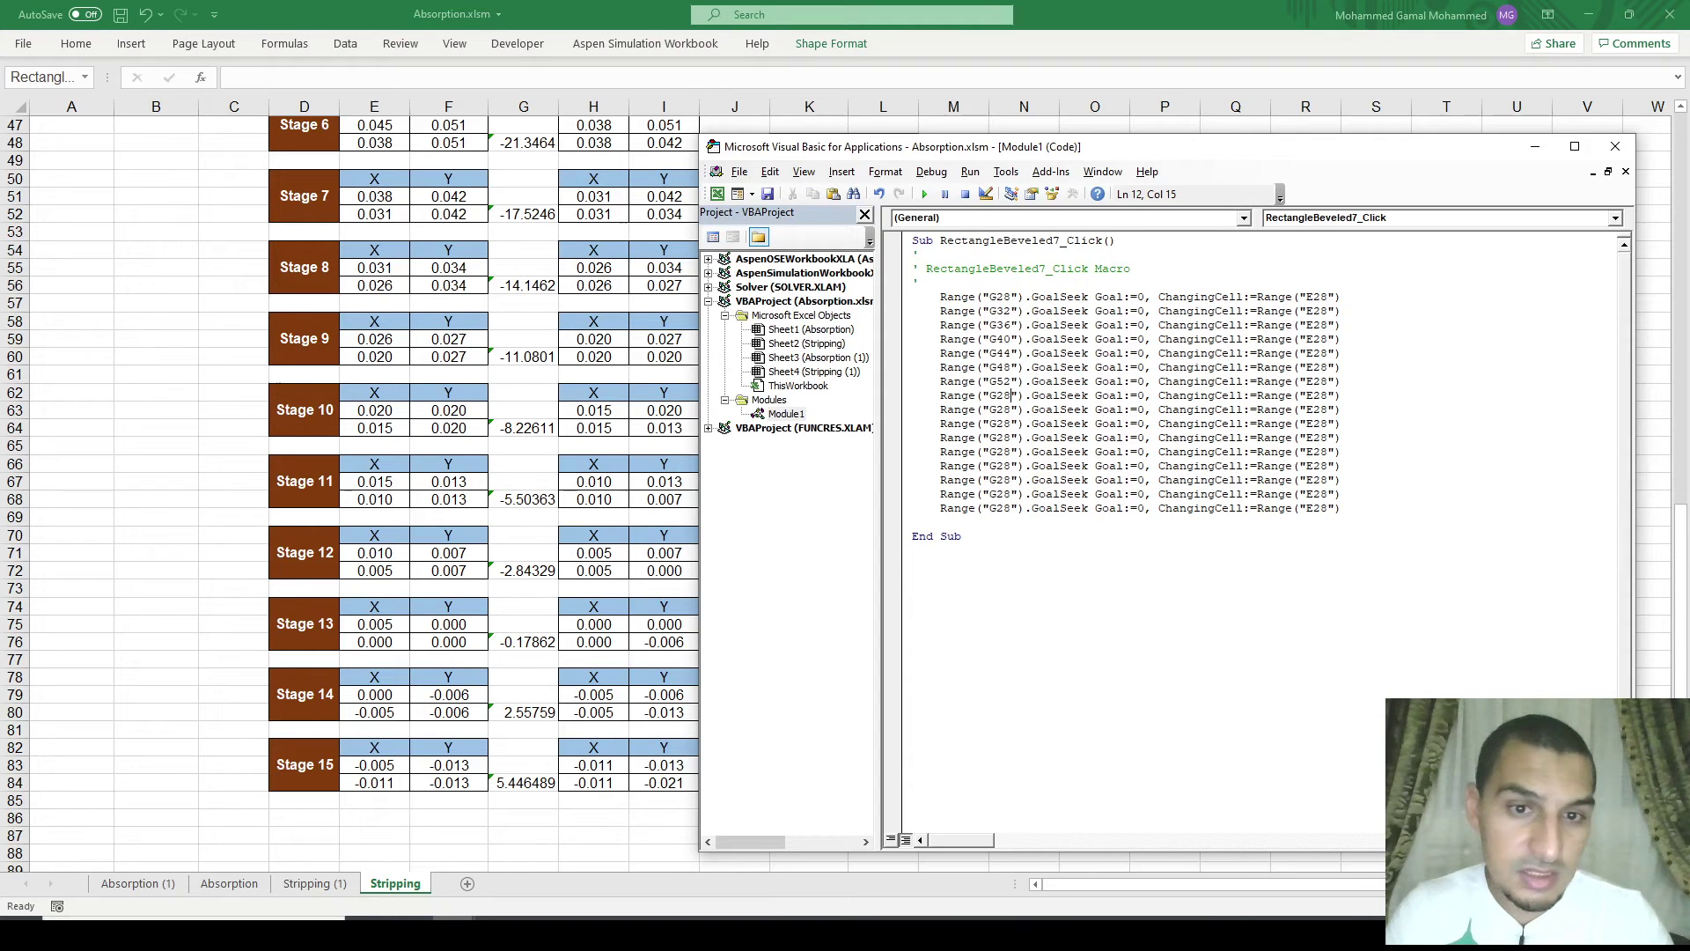
Step: Set the target cells of the eighth to twelfth GoalSeek lines to G56, G60, G64, G68 and G72
{"action": "left_click_drag", "start_coordinate": [1013, 396], "coordinate": [996, 395]}
{"action": "type", "text": "56"}
{"action": "mouse_move", "coordinate": [1012, 409]}
{"action": "left_mouse_down"}
{"action": "mouse_move", "coordinate": [997, 410]}
{"action": "mouse_move", "coordinate": [1004, 437]}
{"action": "left_mouse_up"}
{"action": "type", "text": "60"}
{"action": "type", "text": "64"}
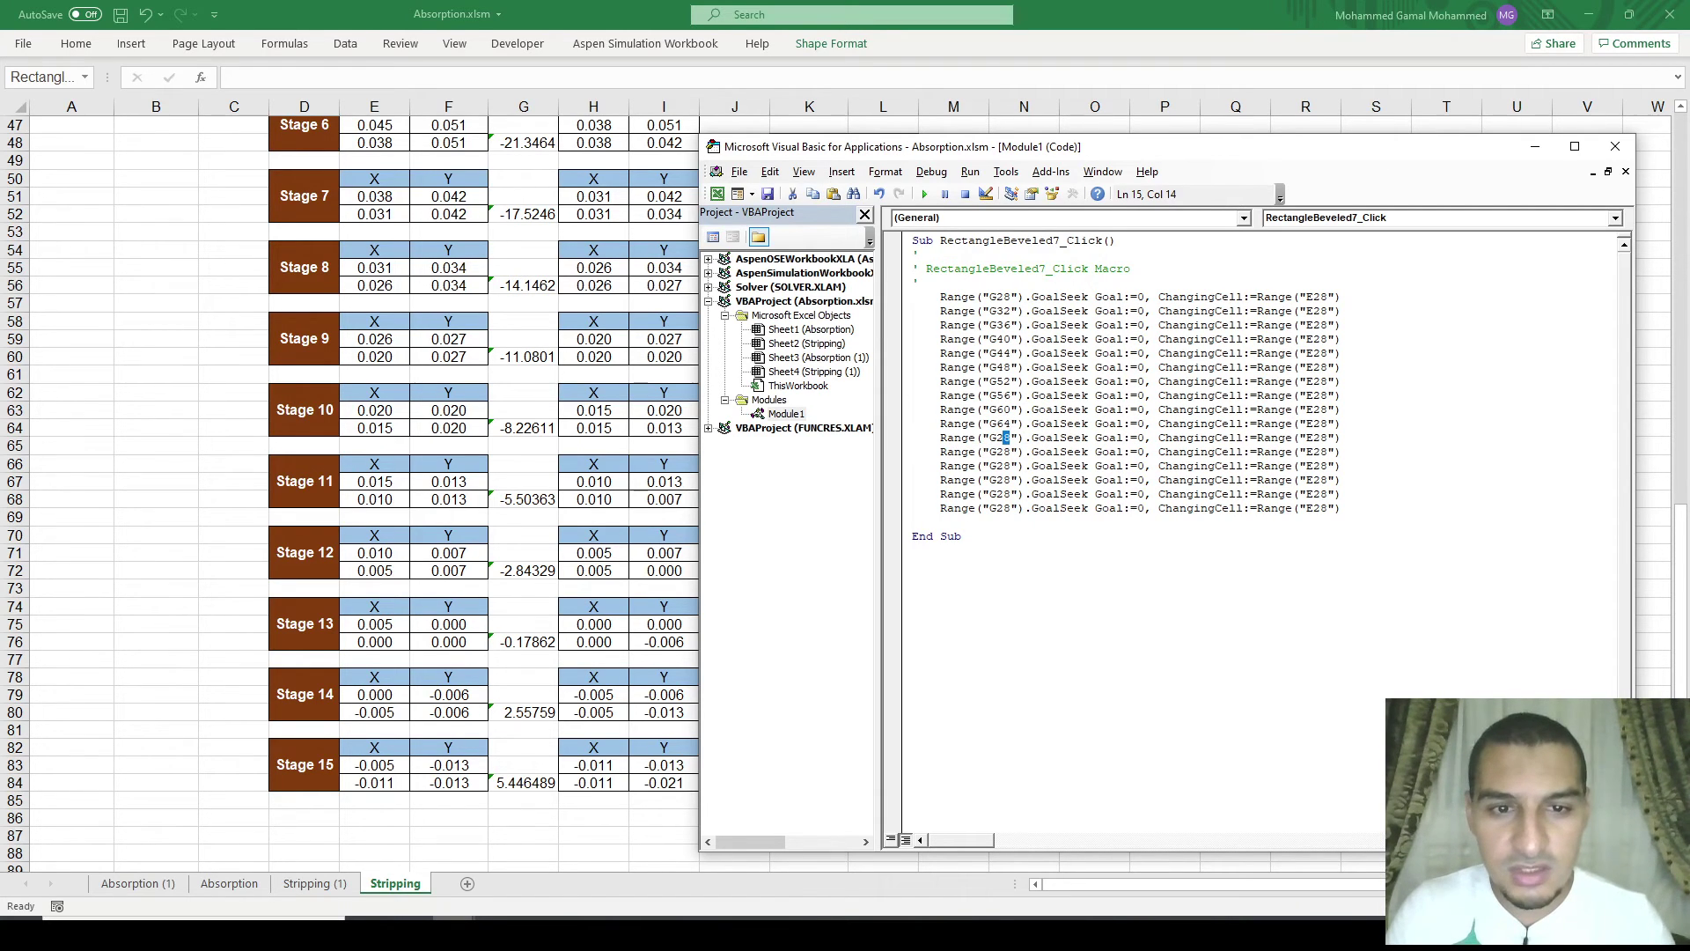
{"action": "type", "text": "68"}
{"action": "left_click_drag", "start_coordinate": [1013, 451], "coordinate": [997, 452]}
{"action": "type", "text": "72"}
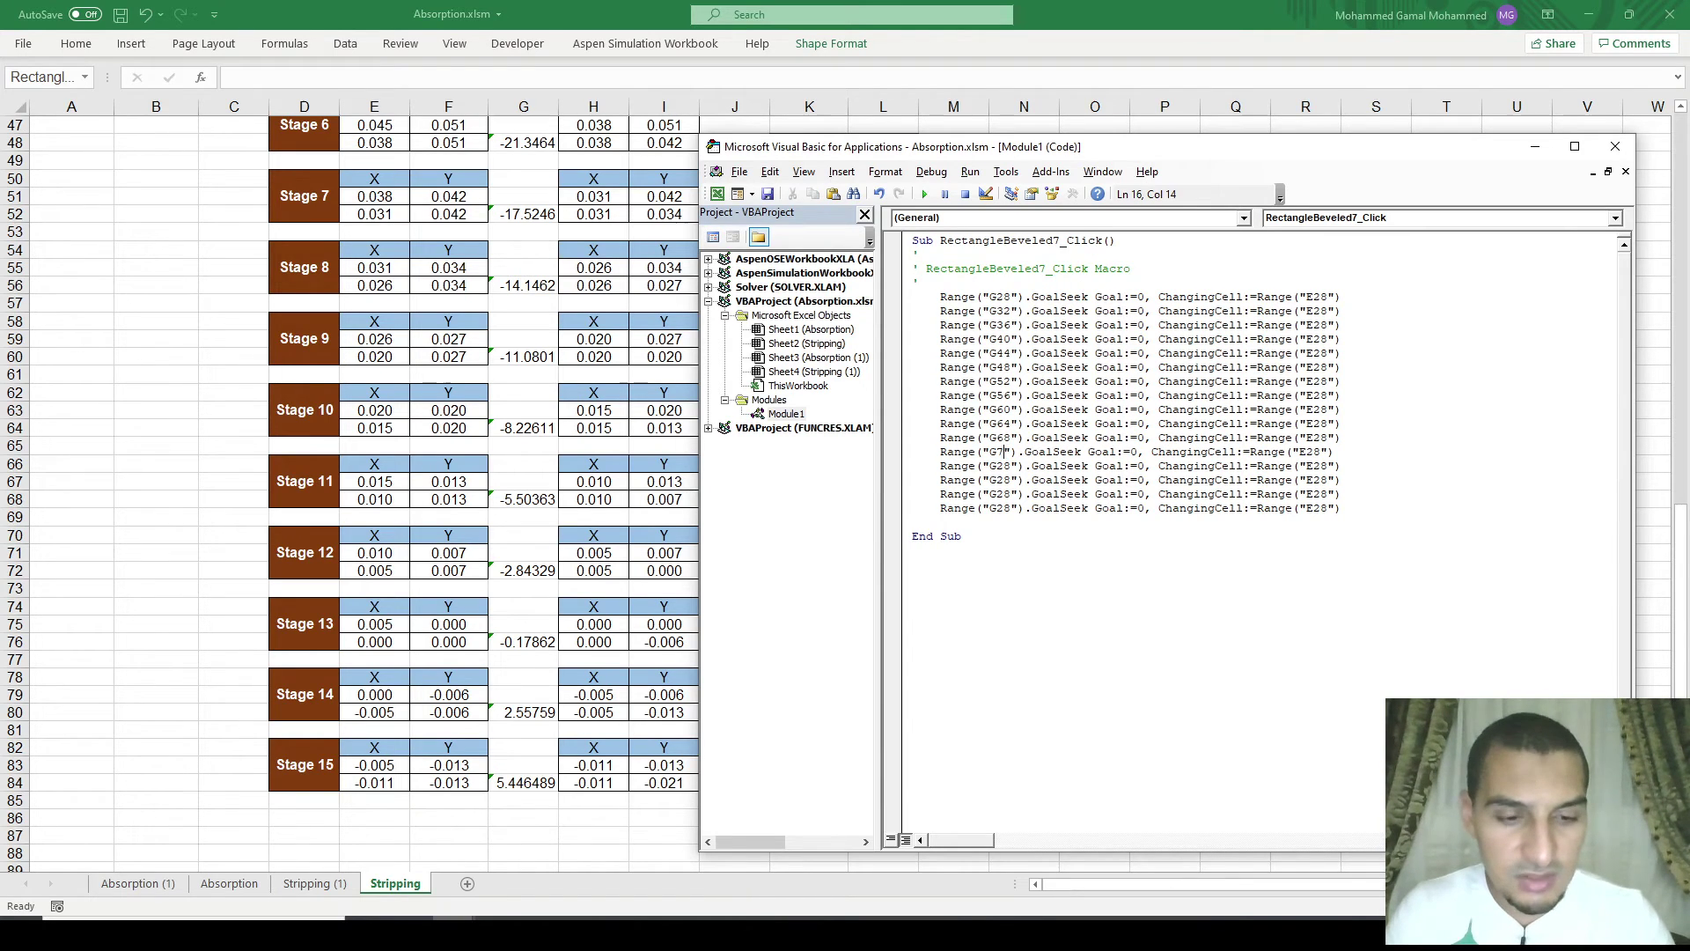
Step: Set the target cell of the thirteenth GoalSeek line to G78 and of the fourteenth to G72
{"action": "left_click_drag", "start_coordinate": [1012, 466], "coordinate": [998, 466]}
{"action": "type", "text": "78"}
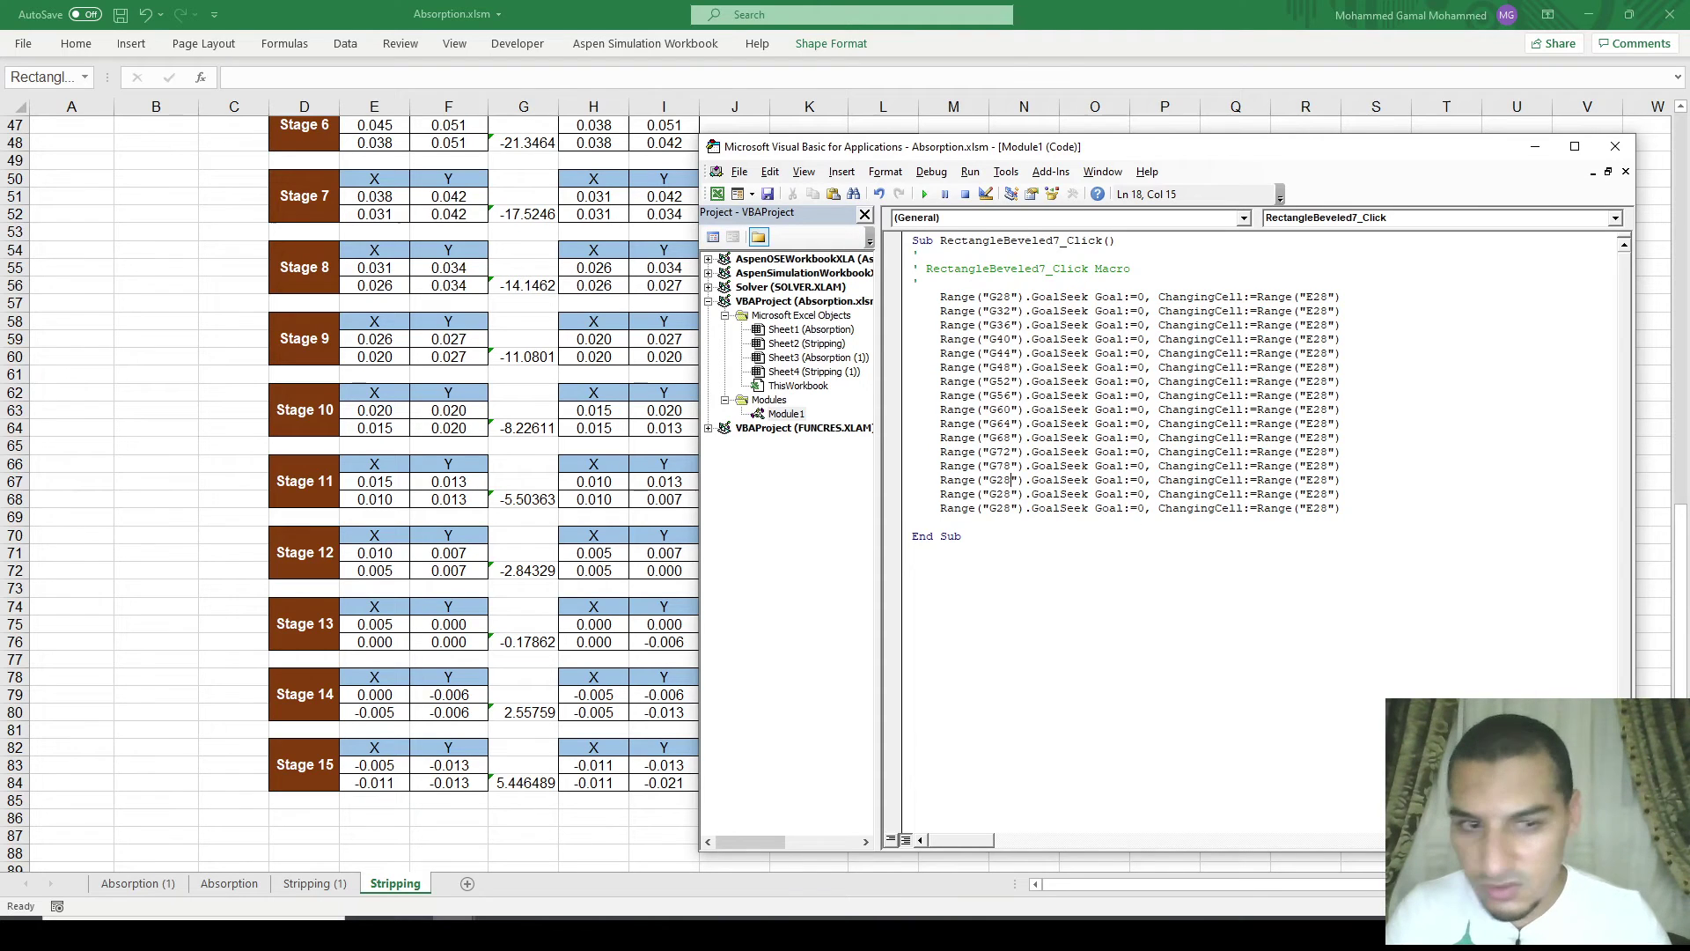
{"action": "left_click_drag", "start_coordinate": [1012, 480], "coordinate": [998, 480]}
{"action": "type", "text": "7"}
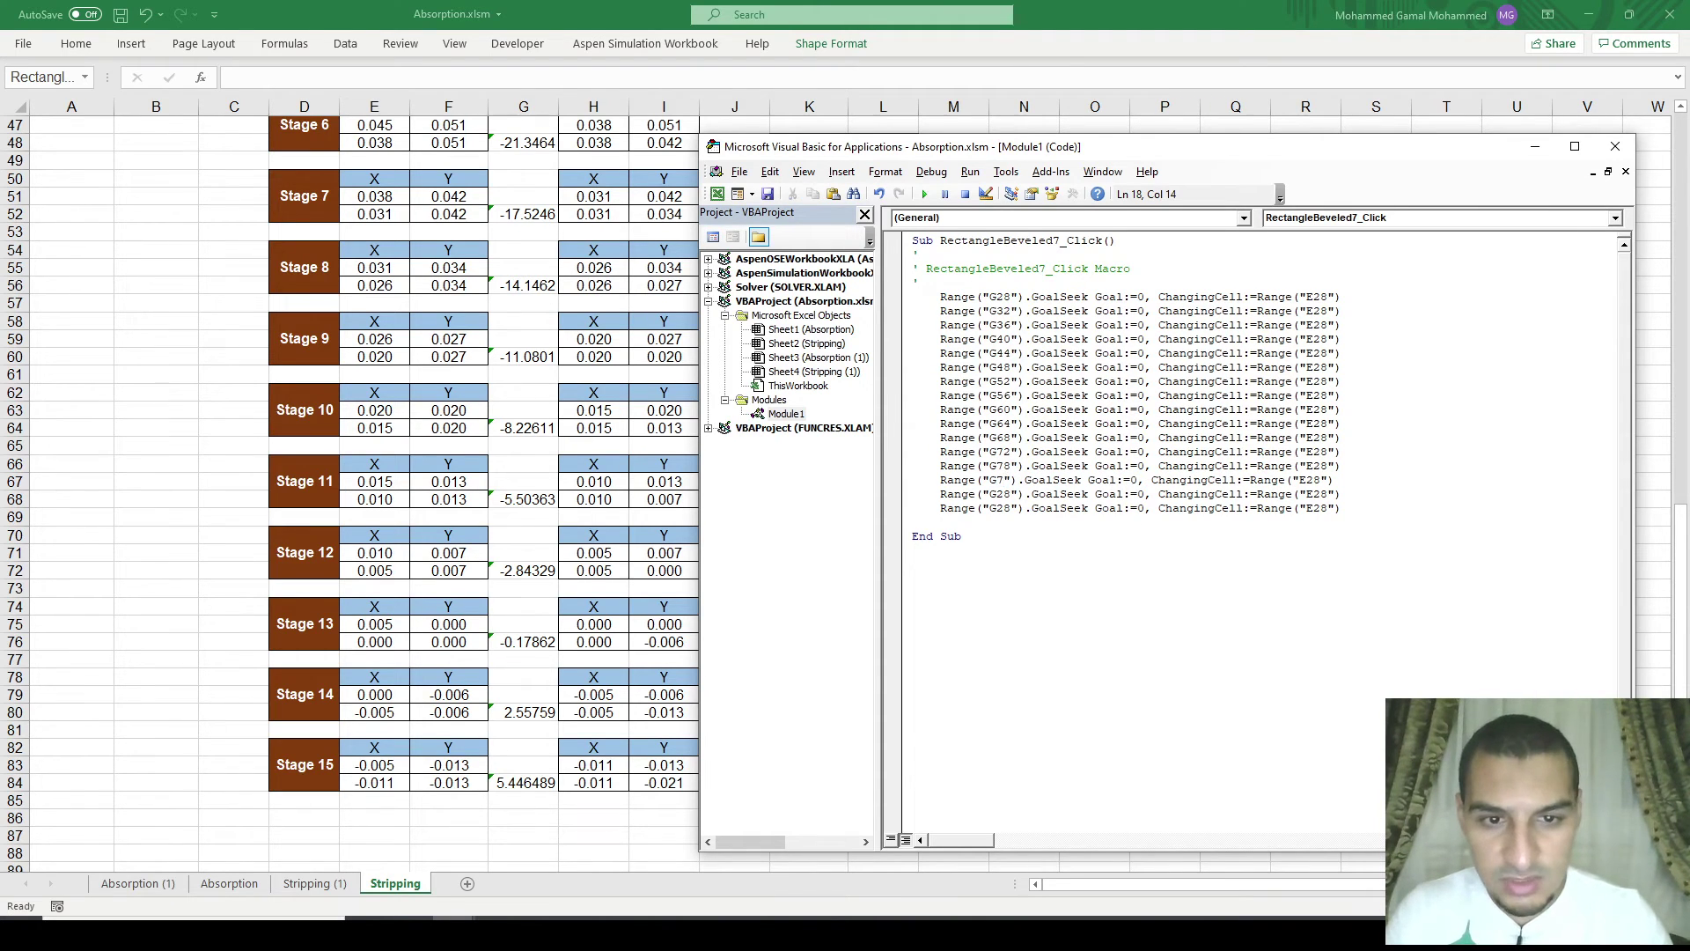
{"action": "type", "text": "2"}
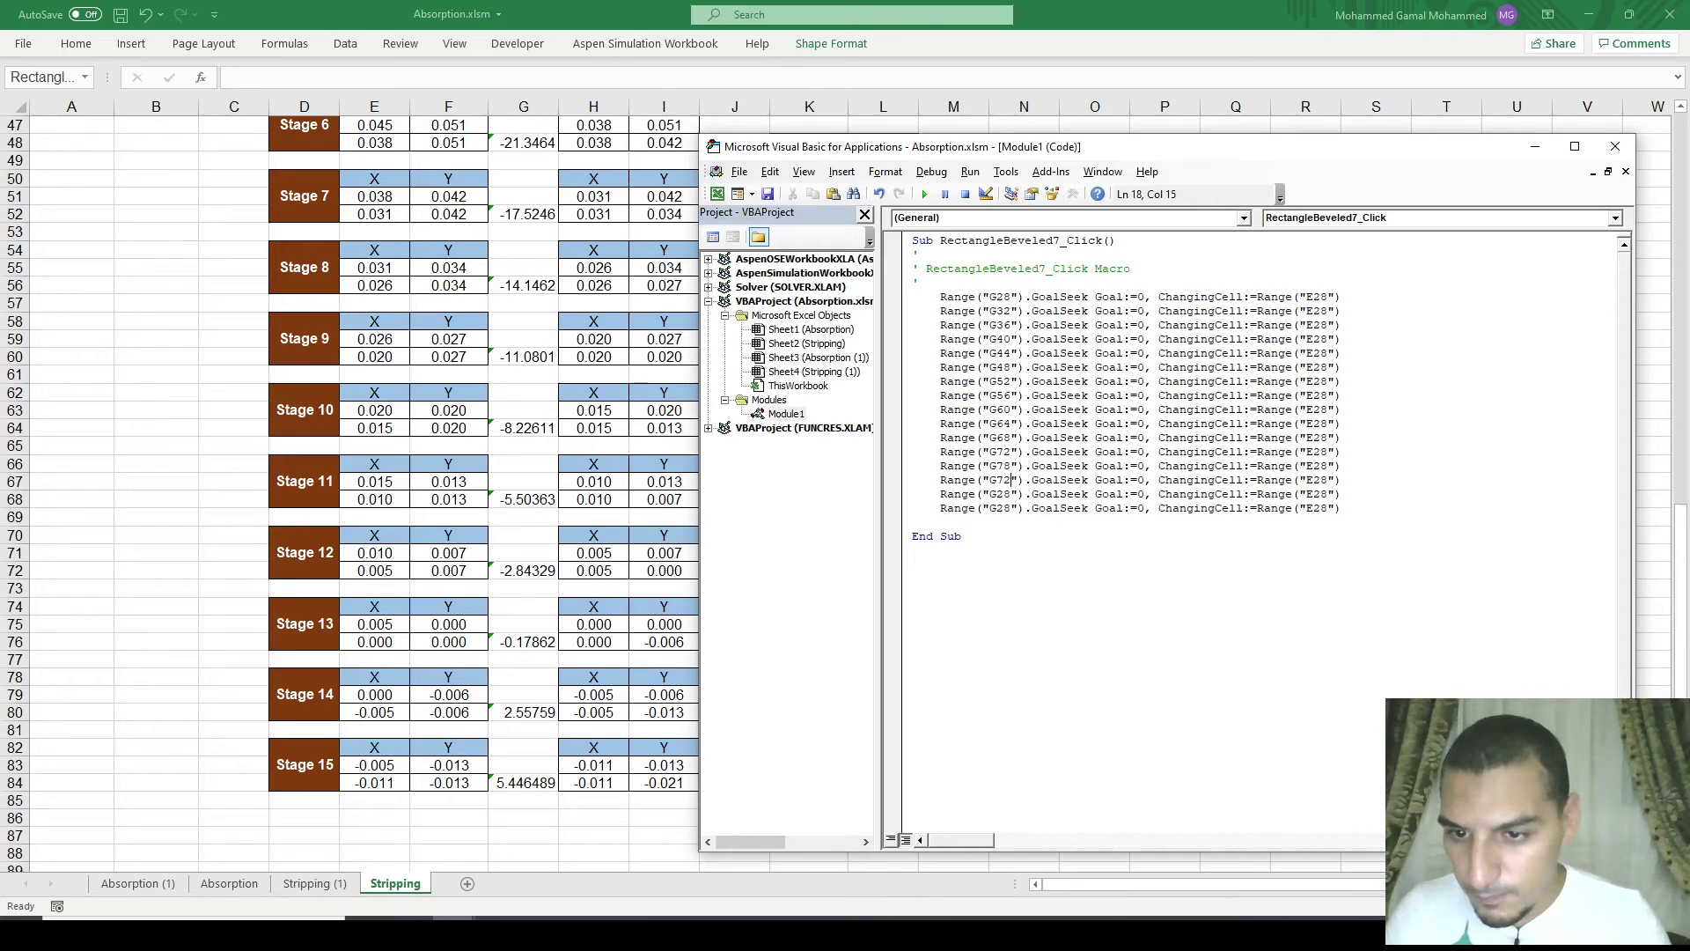
Step: Go through the target cells line by line and correct the thirteenth GoalSeek line to G76
{"action": "left_click", "coordinate": [1012, 424]}
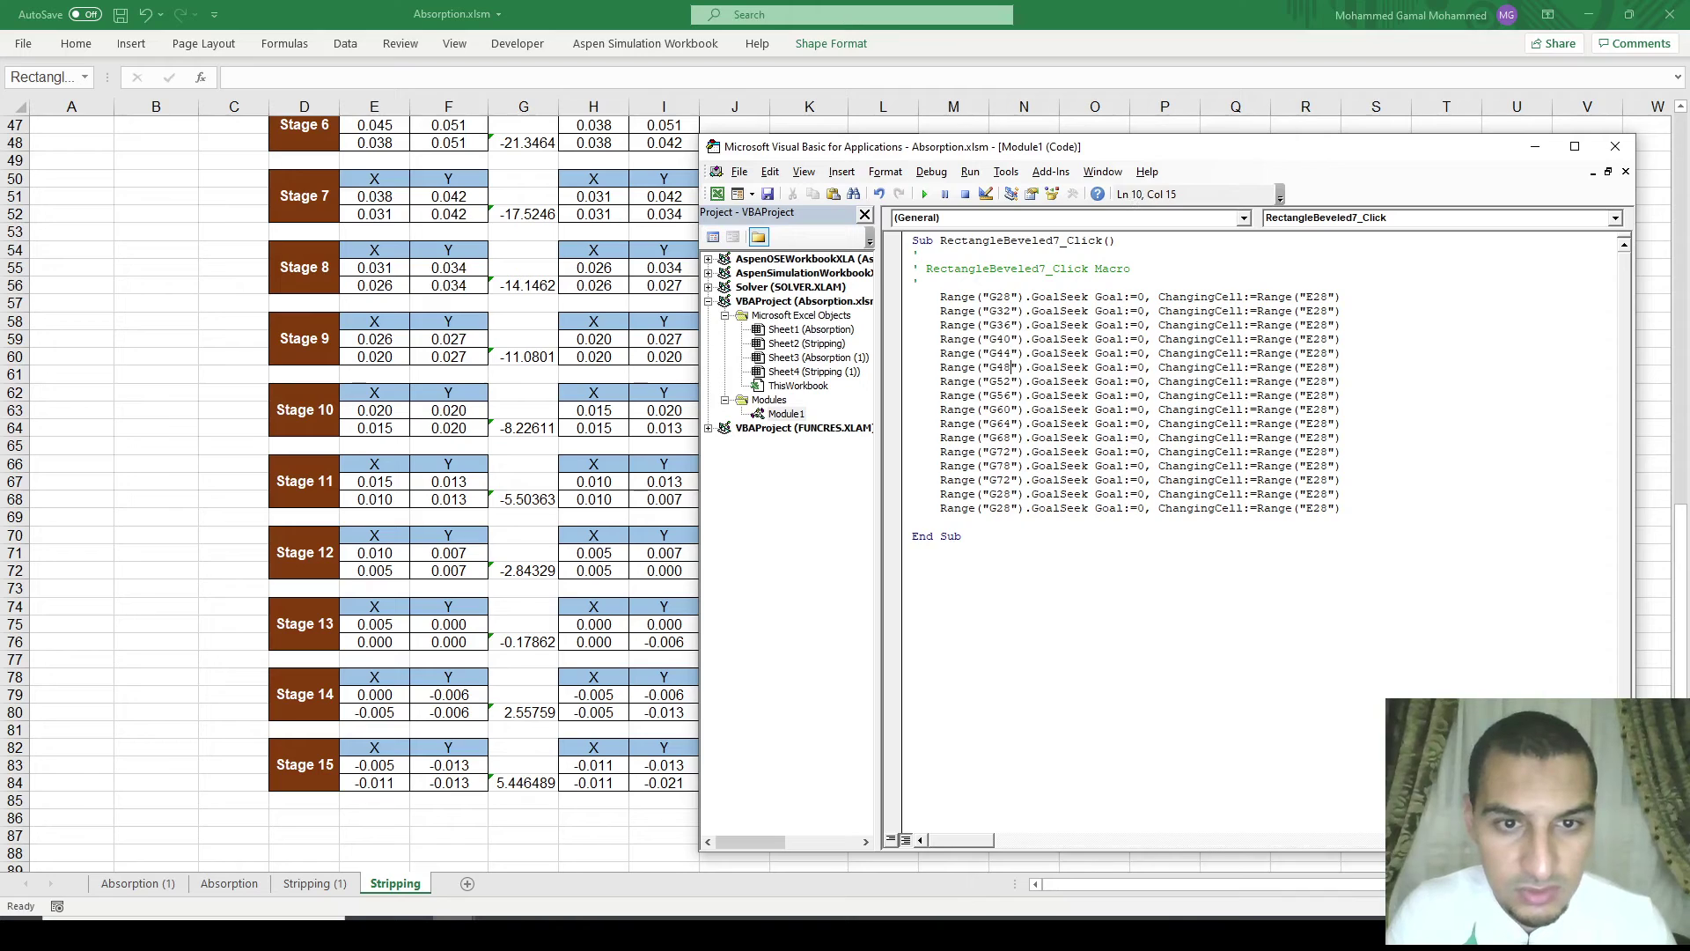
{"action": "key", "text": "Up"}
{"action": "key", "text": "Up"}
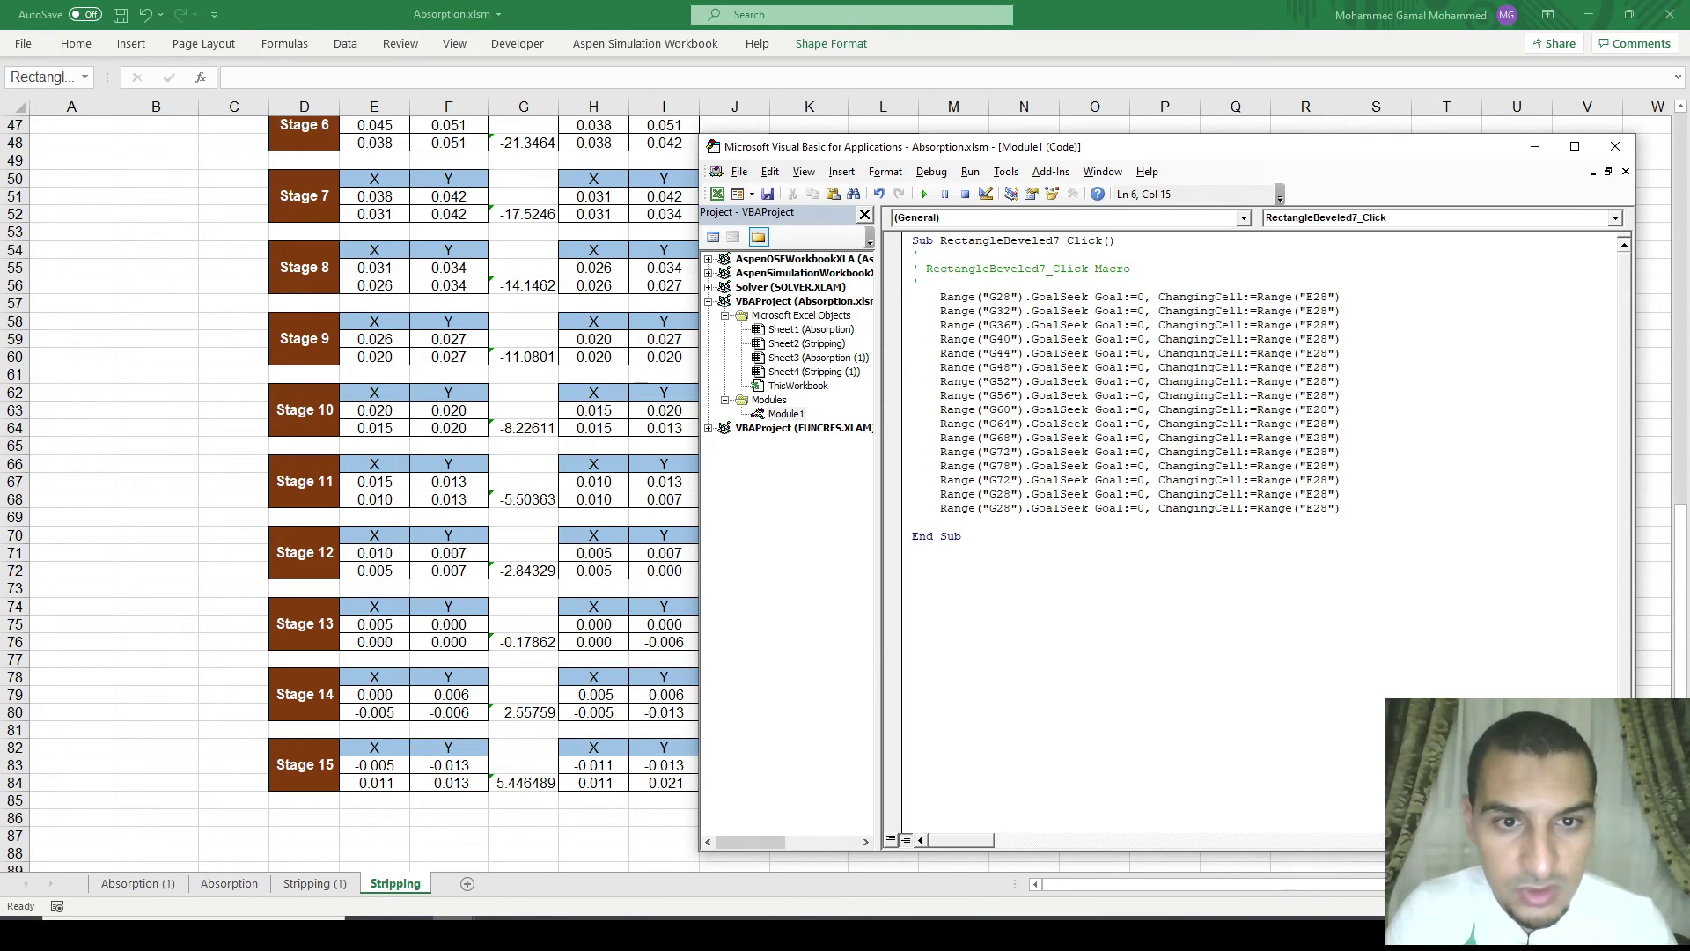
{"action": "key", "text": "Down"}
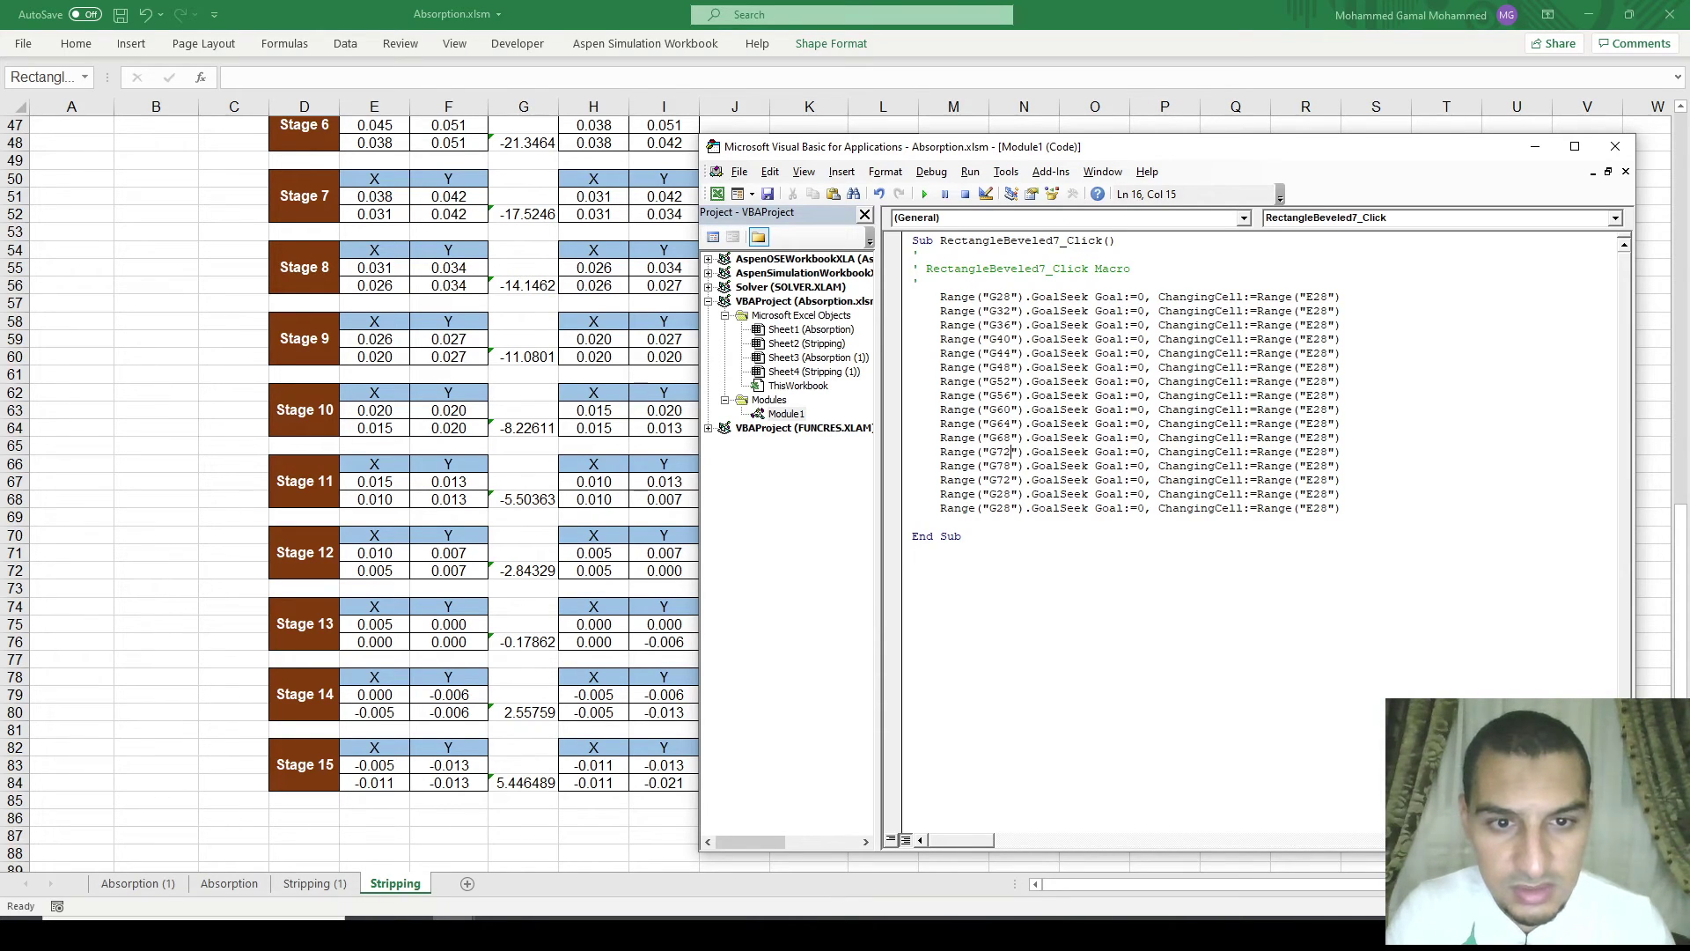
{"action": "key", "text": "Down"}
{"action": "key", "text": "shift+Left"}
{"action": "type", "text": "6"}
{"action": "key", "text": "Down"}
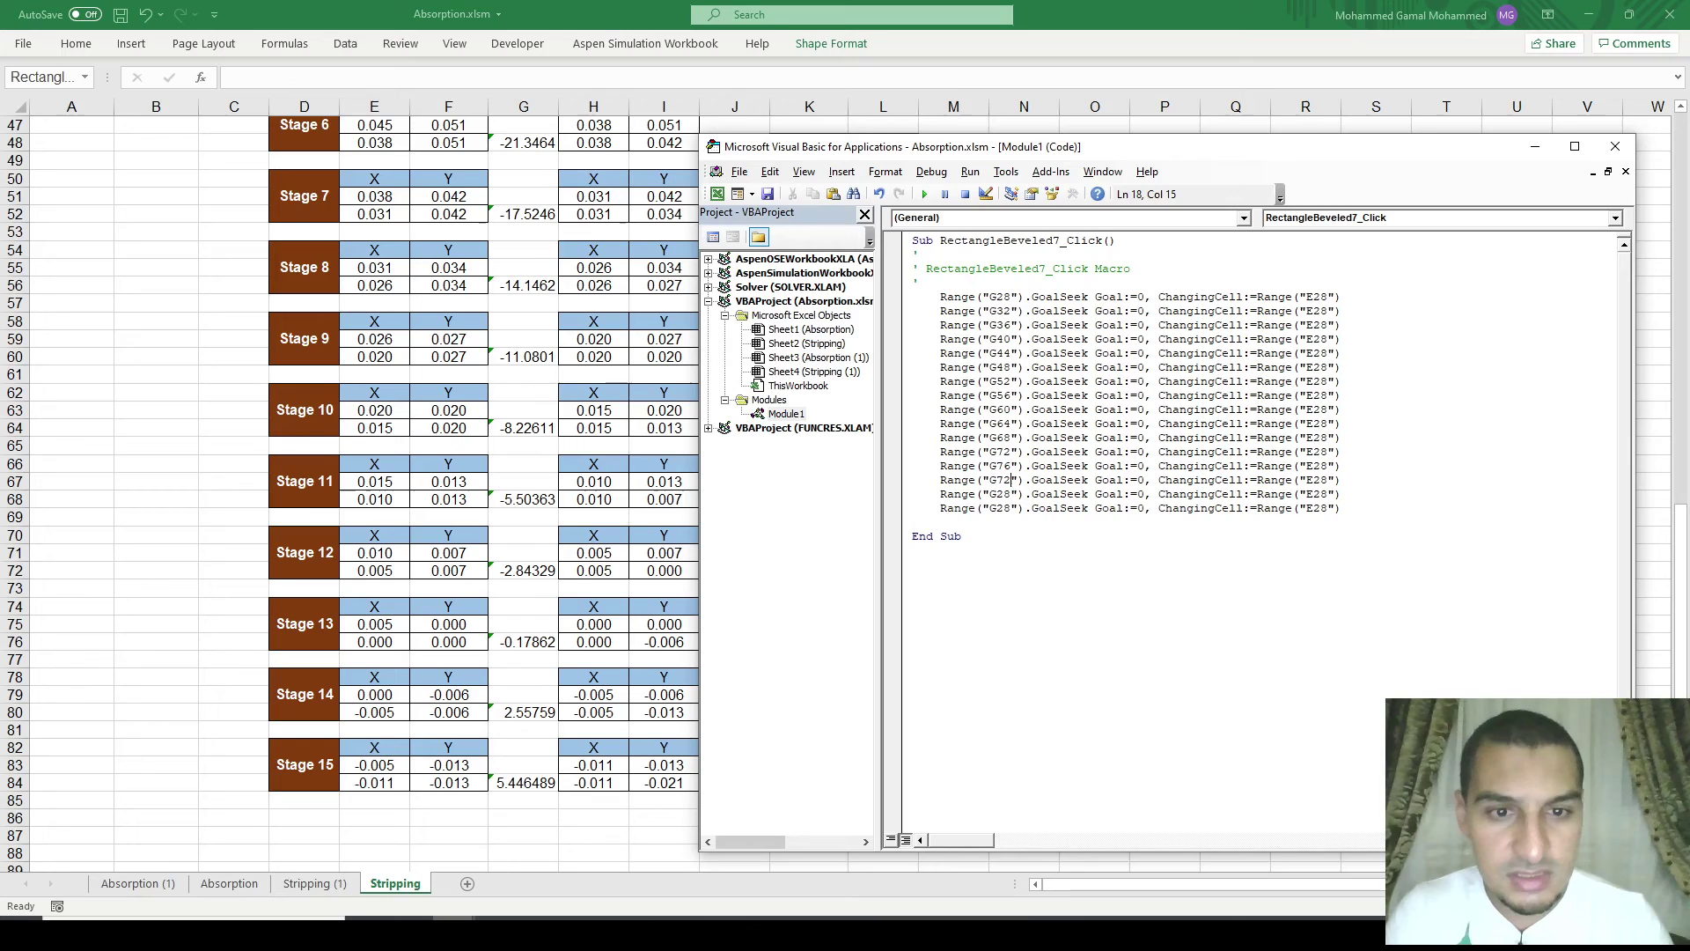
Step: Set the target cells of the fourteenth and fifteenth GoalSeek lines to G80 and G84
{"action": "key", "text": "shift+Left"}
{"action": "type", "text": "80"}
{"action": "key", "text": "shift+Left"}
{"action": "key", "text": "shift+Left"}
{"action": "type", "text": "84"}
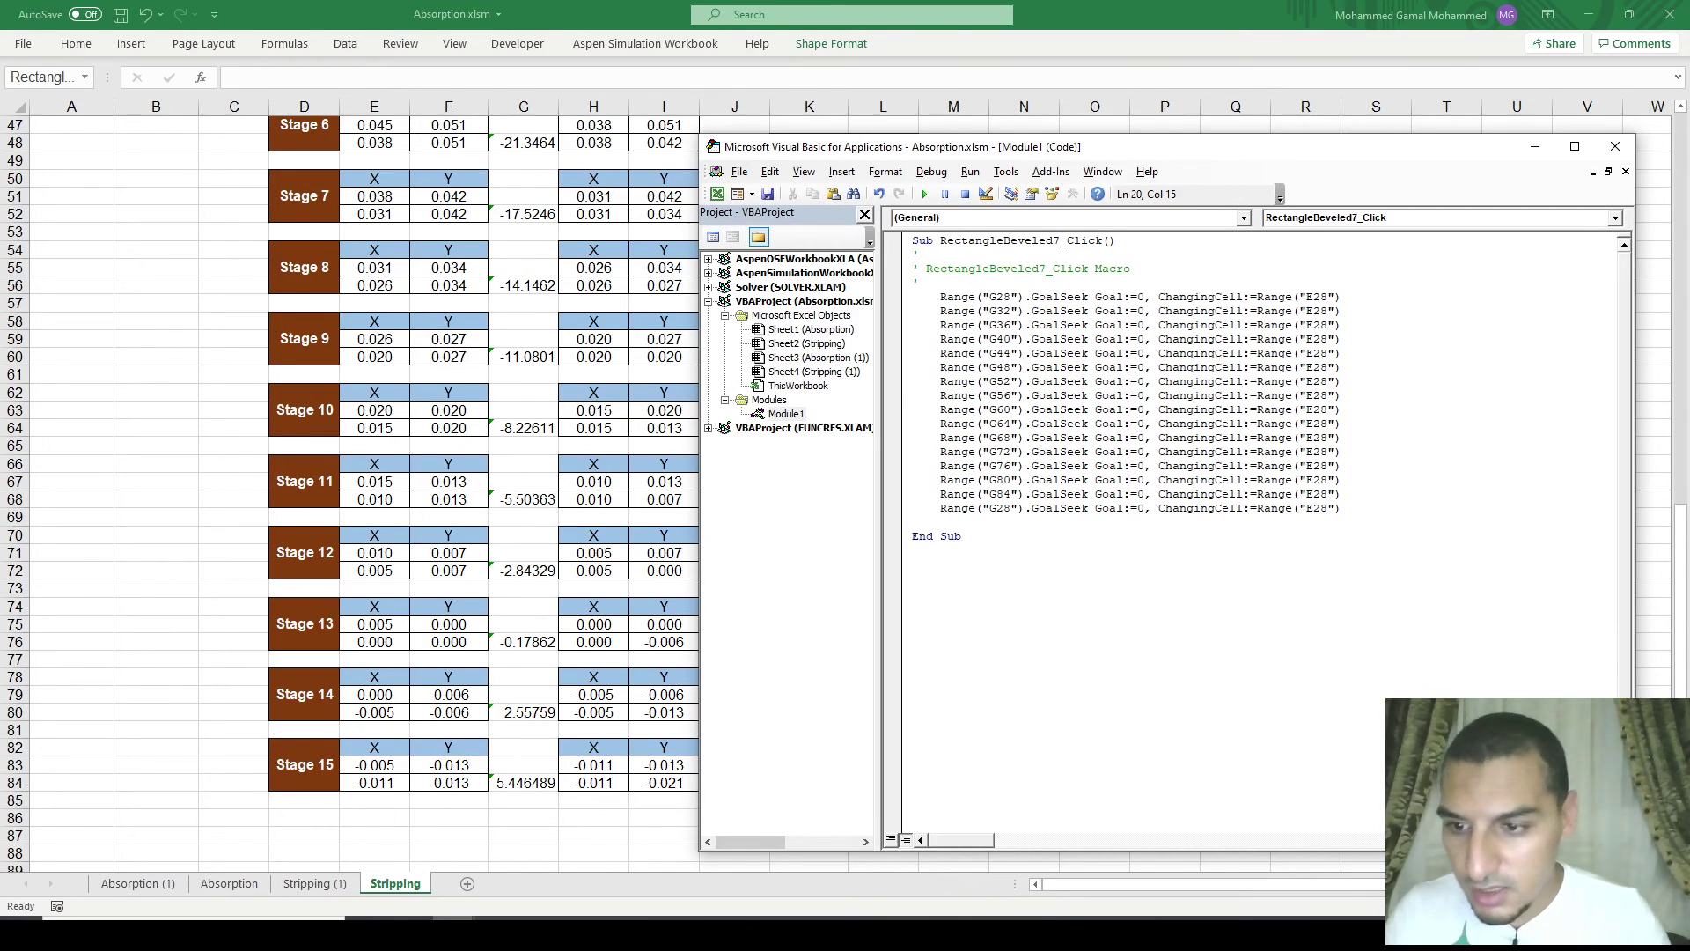
Step: Delete the surplus sixteenth GoalSeek line at the end of the macro
{"action": "key", "text": "Left"}
{"action": "key", "text": "Left"}
{"action": "key", "text": "Left"}
{"action": "key", "text": "Left"}
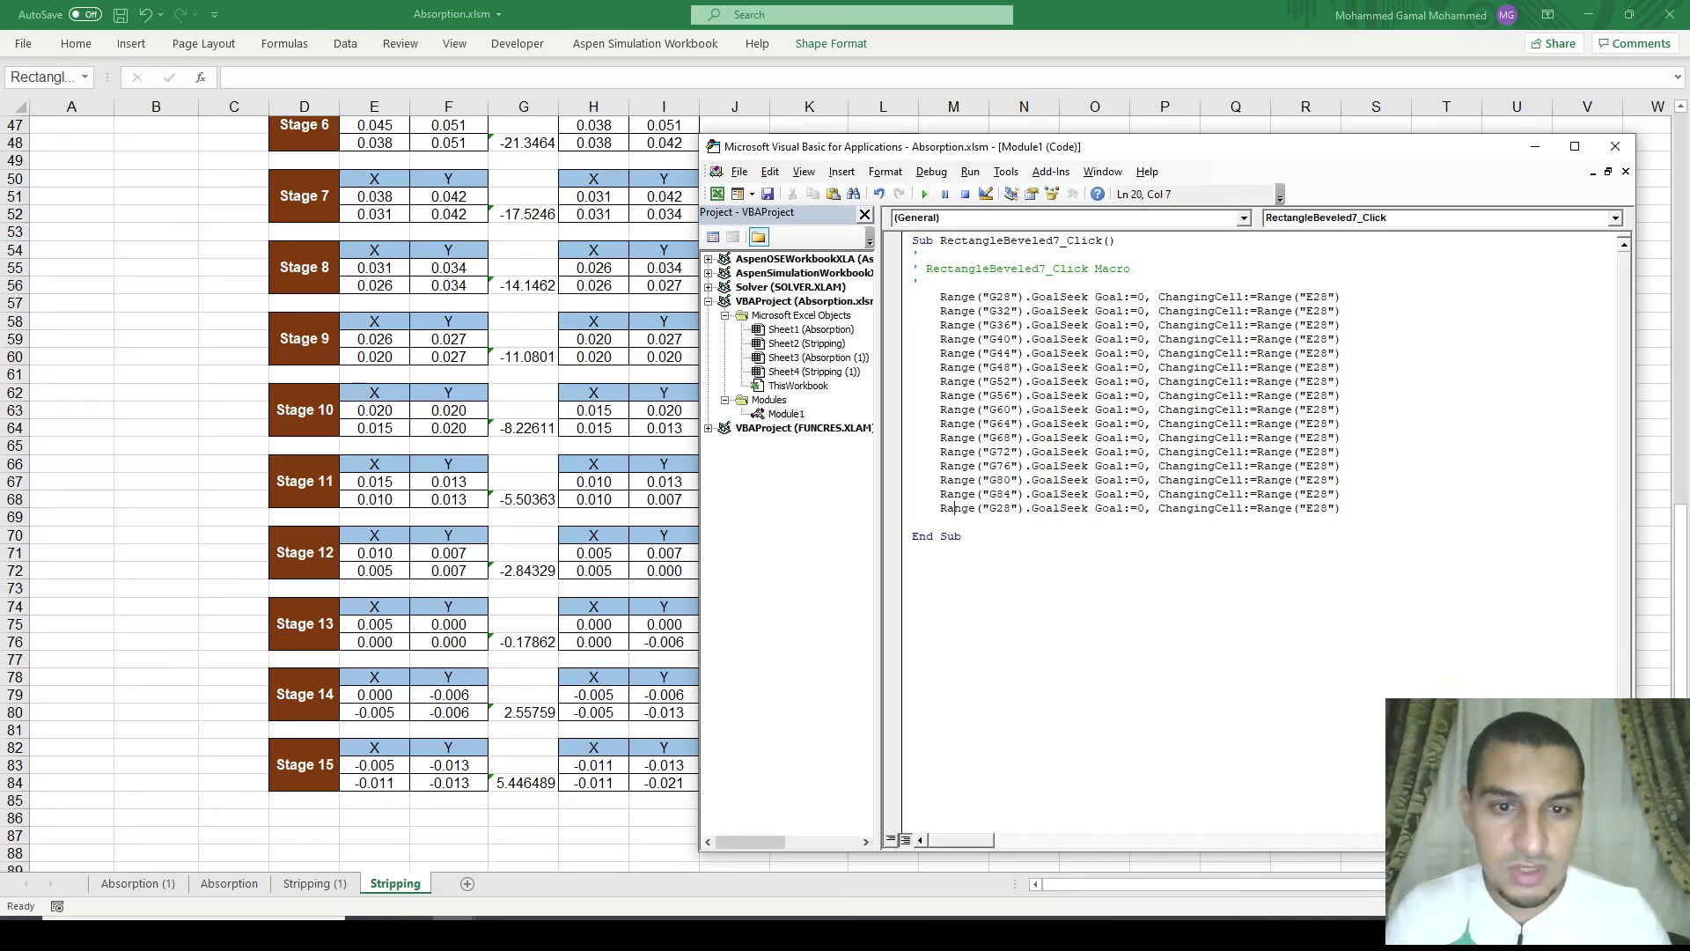
{"action": "key", "text": "Left"}
{"action": "key", "text": "Left"}
{"action": "key", "text": "shift+Down"}
{"action": "key", "text": "Delete"}
Step: Set the changing cell to E84 in the G84 GoalSeek line and to E80 in the G80 line
{"action": "key", "text": "shift+Left"}
{"action": "key", "text": "shift+Left"}
{"action": "type", "text": "84"}
{"action": "key", "text": "Up"}
{"action": "key", "text": "shift+Left"}
{"action": "key", "text": "shift+Left"}
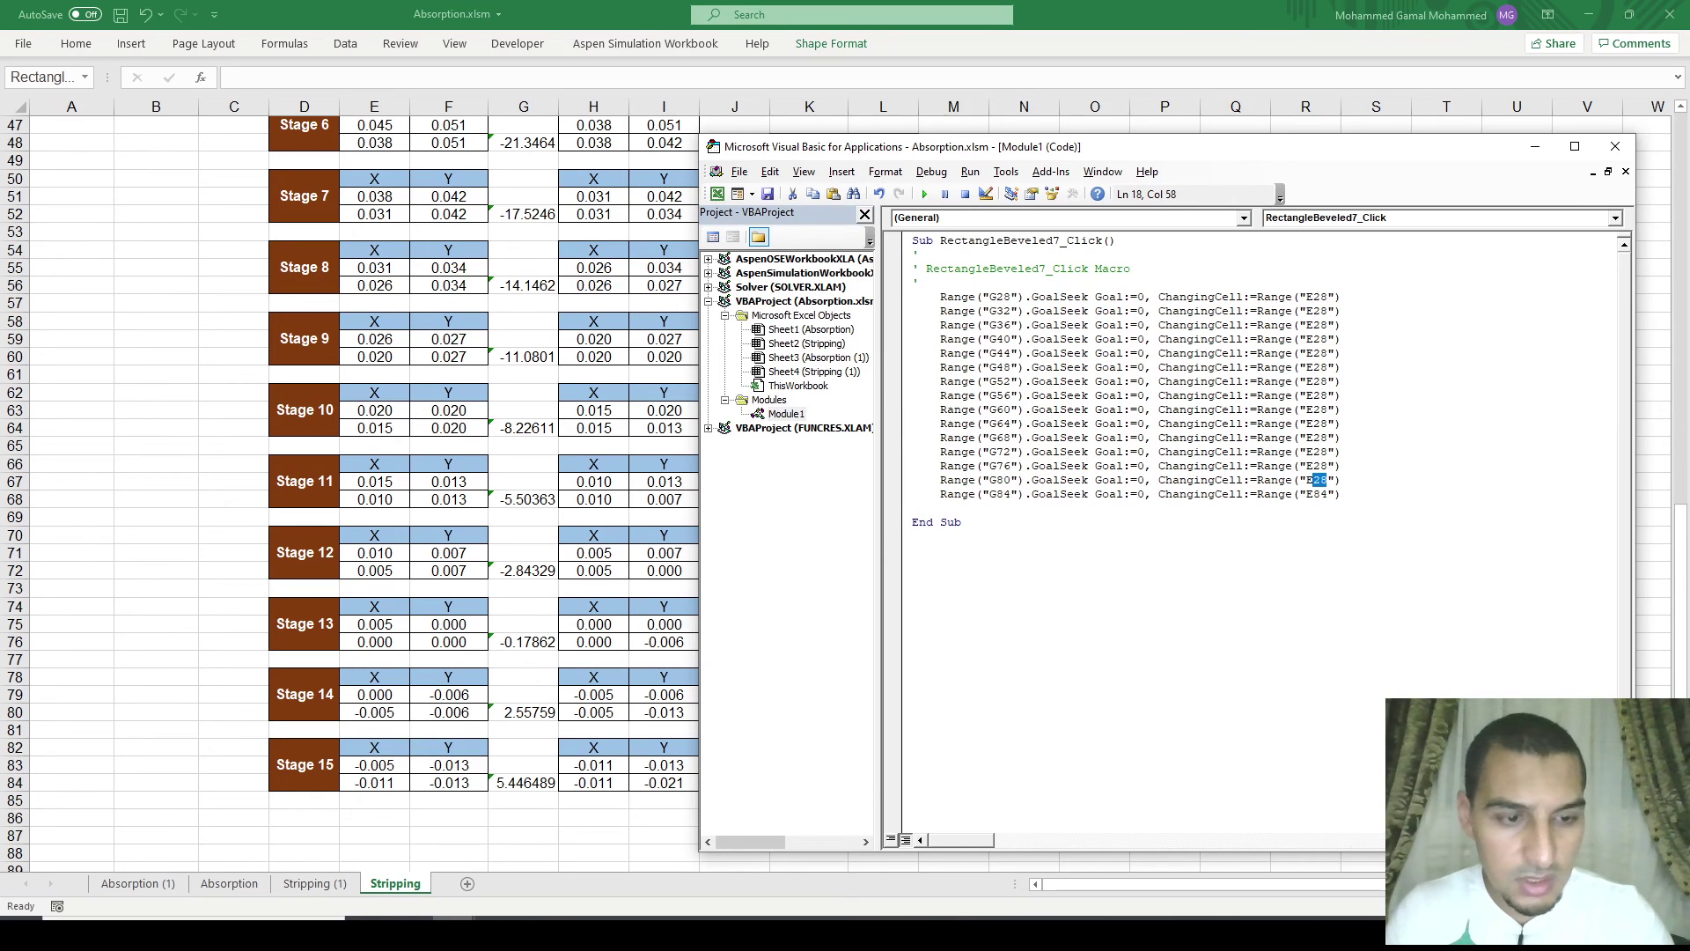
{"action": "type", "text": "84"}
{"action": "key", "text": "BackSpace"}
{"action": "type", "text": "0"}
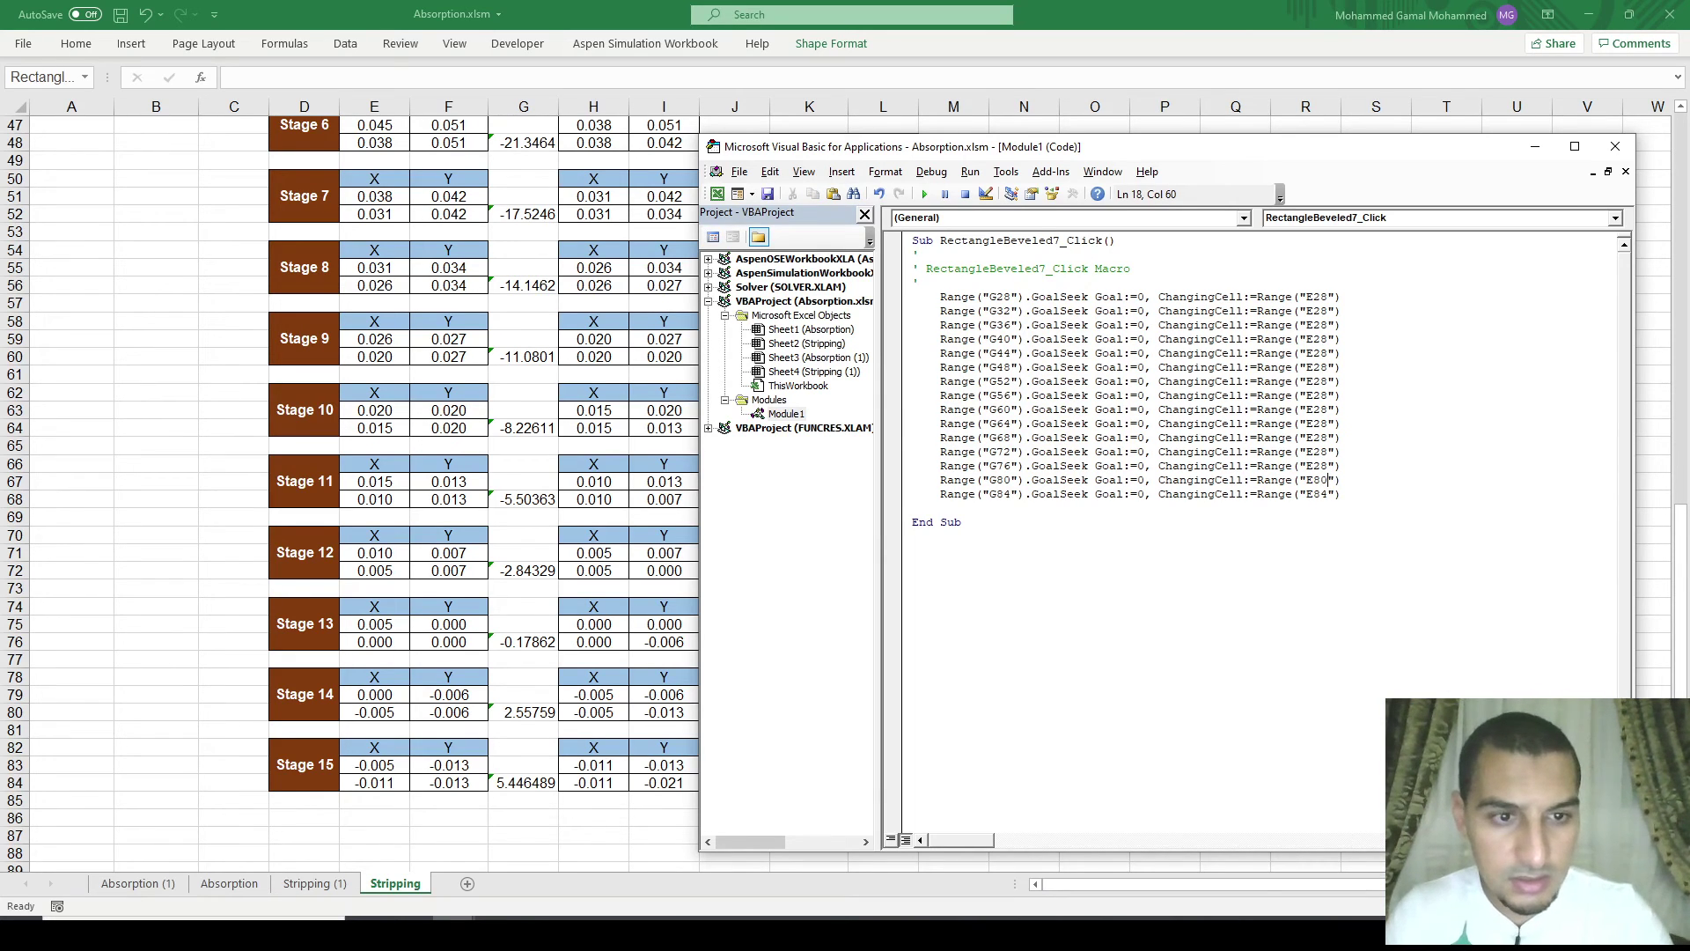
Step: Set the changing cells of the G76 and G72 GoalSeek lines to E76 and E72
{"action": "key", "text": "shift+Left"}
{"action": "key", "text": "shift+Left"}
{"action": "type", "text": "7"}
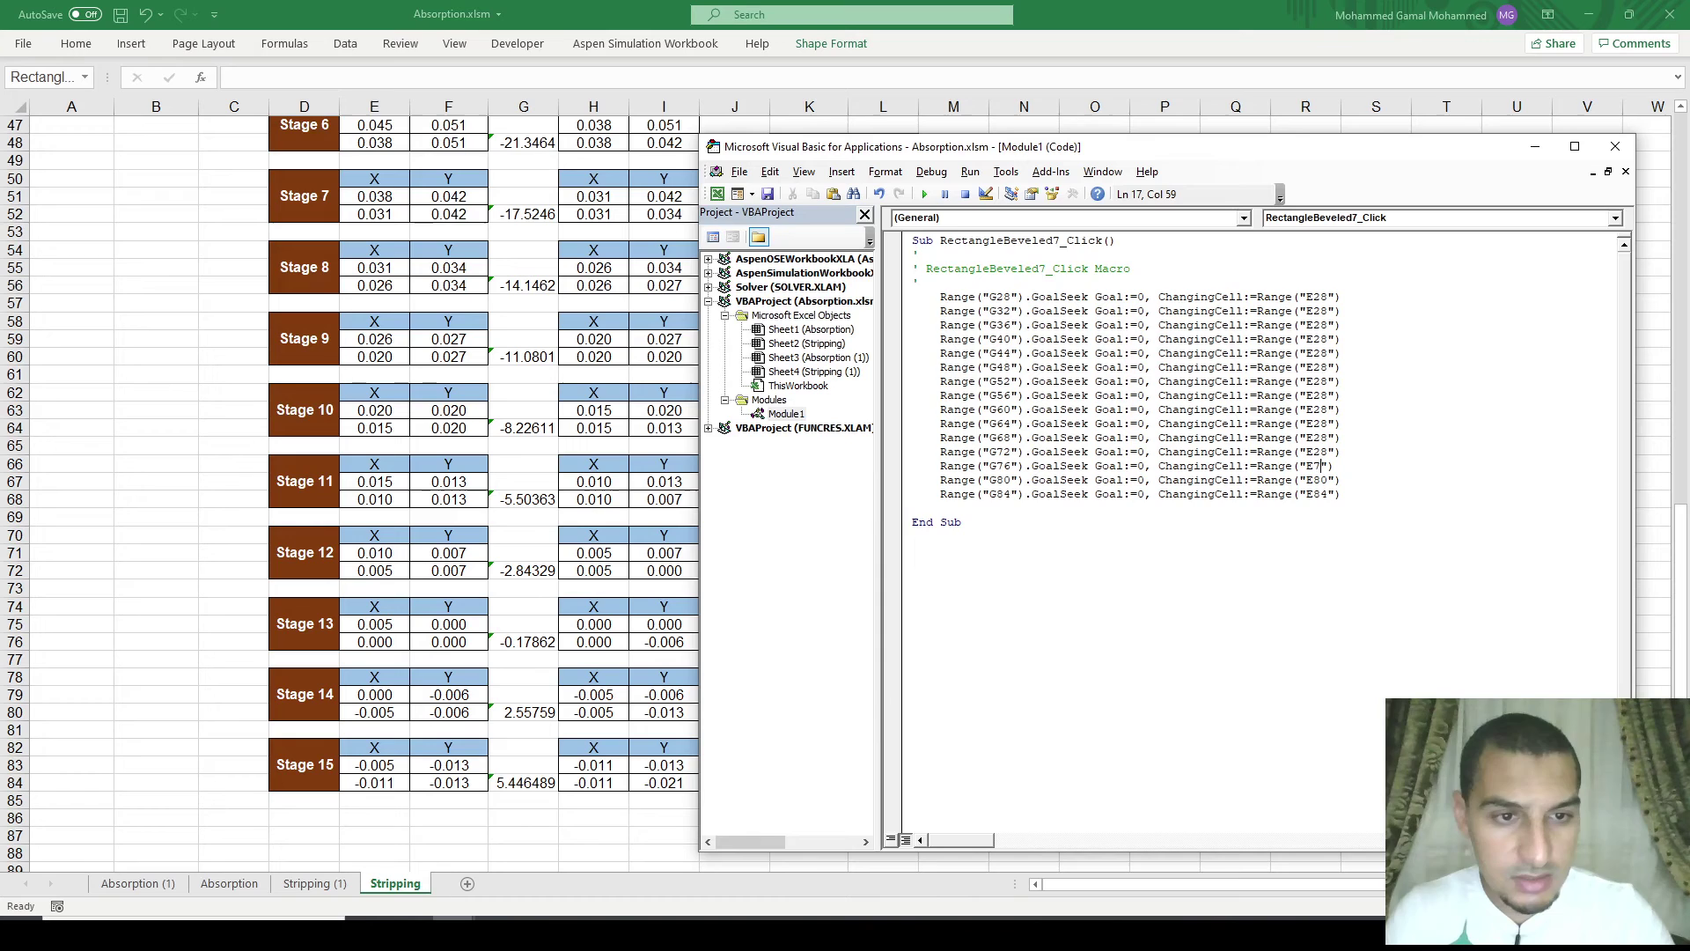
{"action": "type", "text": "6"}
{"action": "key", "text": "Up"}
{"action": "key", "text": "shift+Left"}
{"action": "key", "text": "shift+Left"}
{"action": "type", "text": "72"}
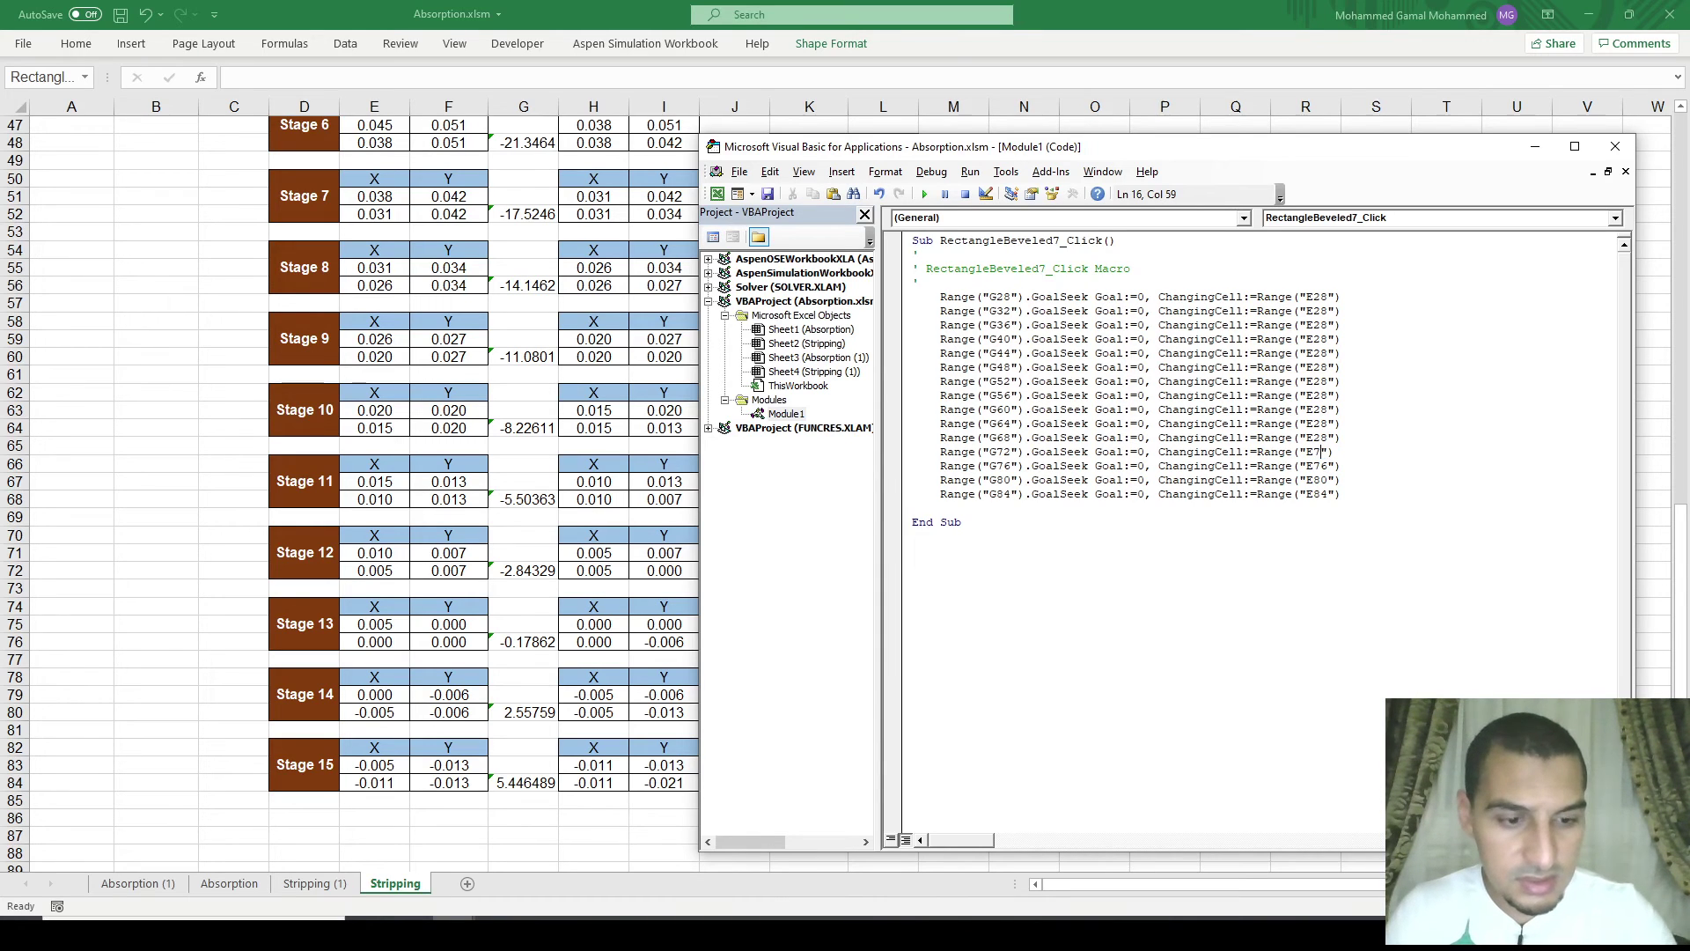
Step: Set the changing cells of the G68, G64 and G60 GoalSeek lines to E68, E64 and E60
{"action": "key", "text": "shift+Left"}
{"action": "key", "text": "shift+Left"}
{"action": "type", "text": "68"}
{"action": "key", "text": "Up"}
{"action": "key", "text": "shift+Left"}
{"action": "type", "text": "64"}
{"action": "key", "text": "Up"}
{"action": "key", "text": "shift+Left"}
{"action": "key", "text": "shift+Left"}
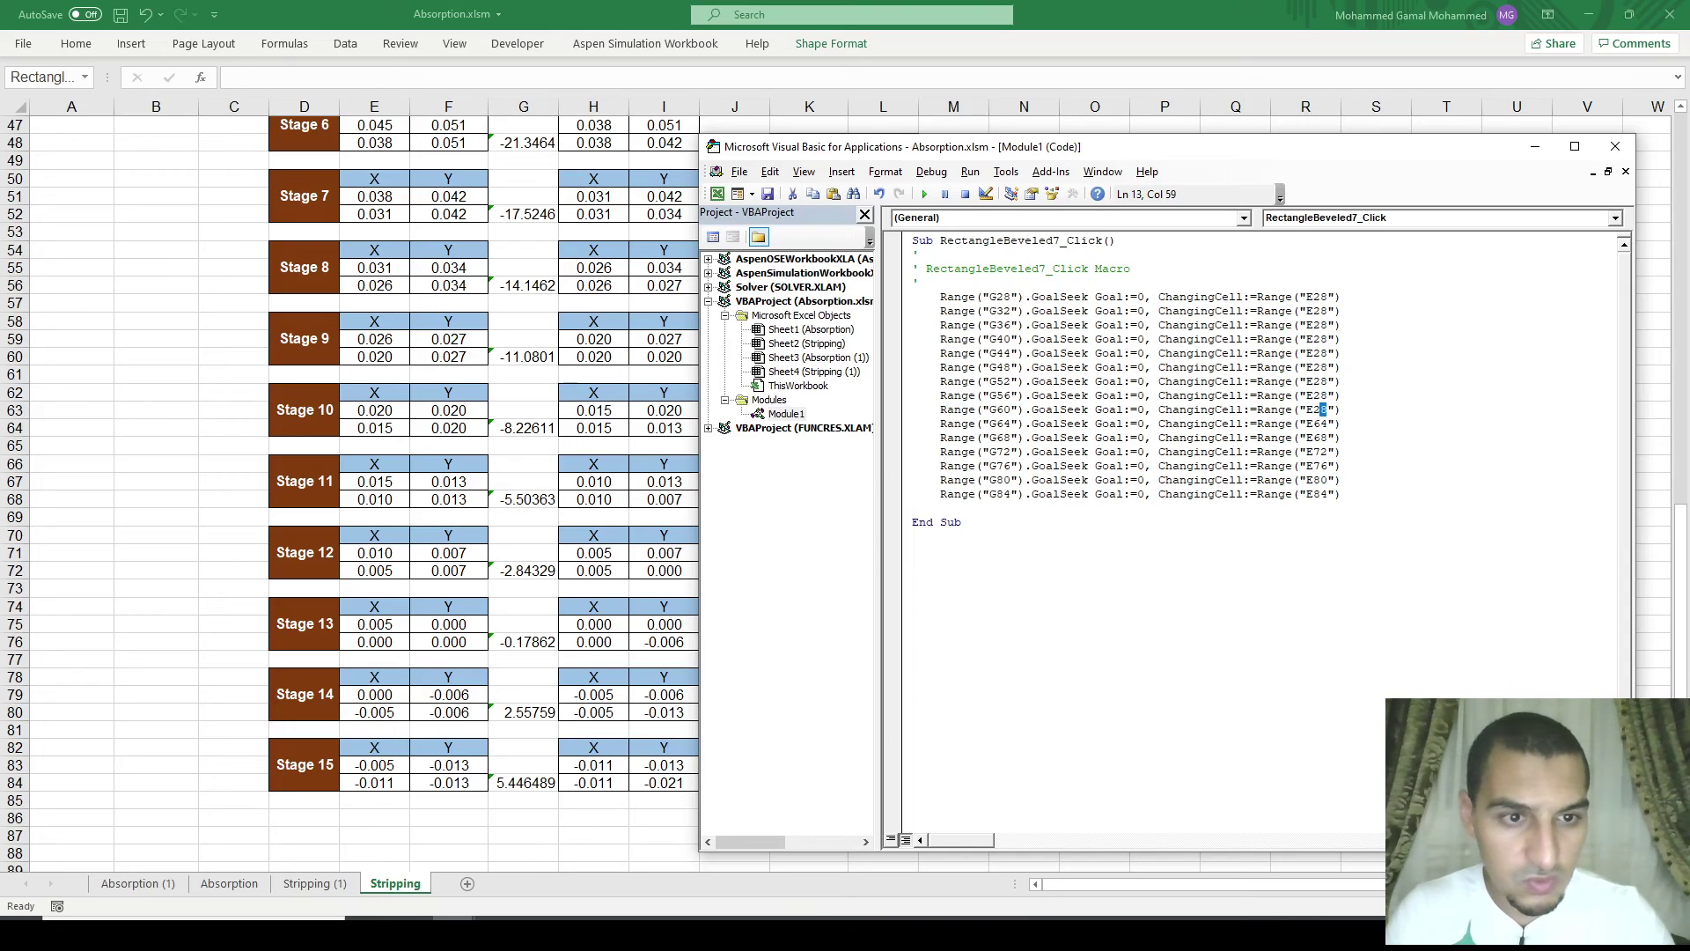
{"action": "type", "text": "60"}
Step: Set the changing cells of the G56, G52 and G48 GoalSeek lines to E56, E52 and E48
{"action": "key", "text": "shift+Left"}
{"action": "key", "text": "shift+Left"}
{"action": "type", "text": "56"}
{"action": "key", "text": "shift+Left"}
{"action": "key", "text": "shift+Left"}
{"action": "type", "text": "52"}
{"action": "key", "text": "Up"}
{"action": "key", "text": "shift+Left"}
{"action": "key", "text": "shift+Left"}
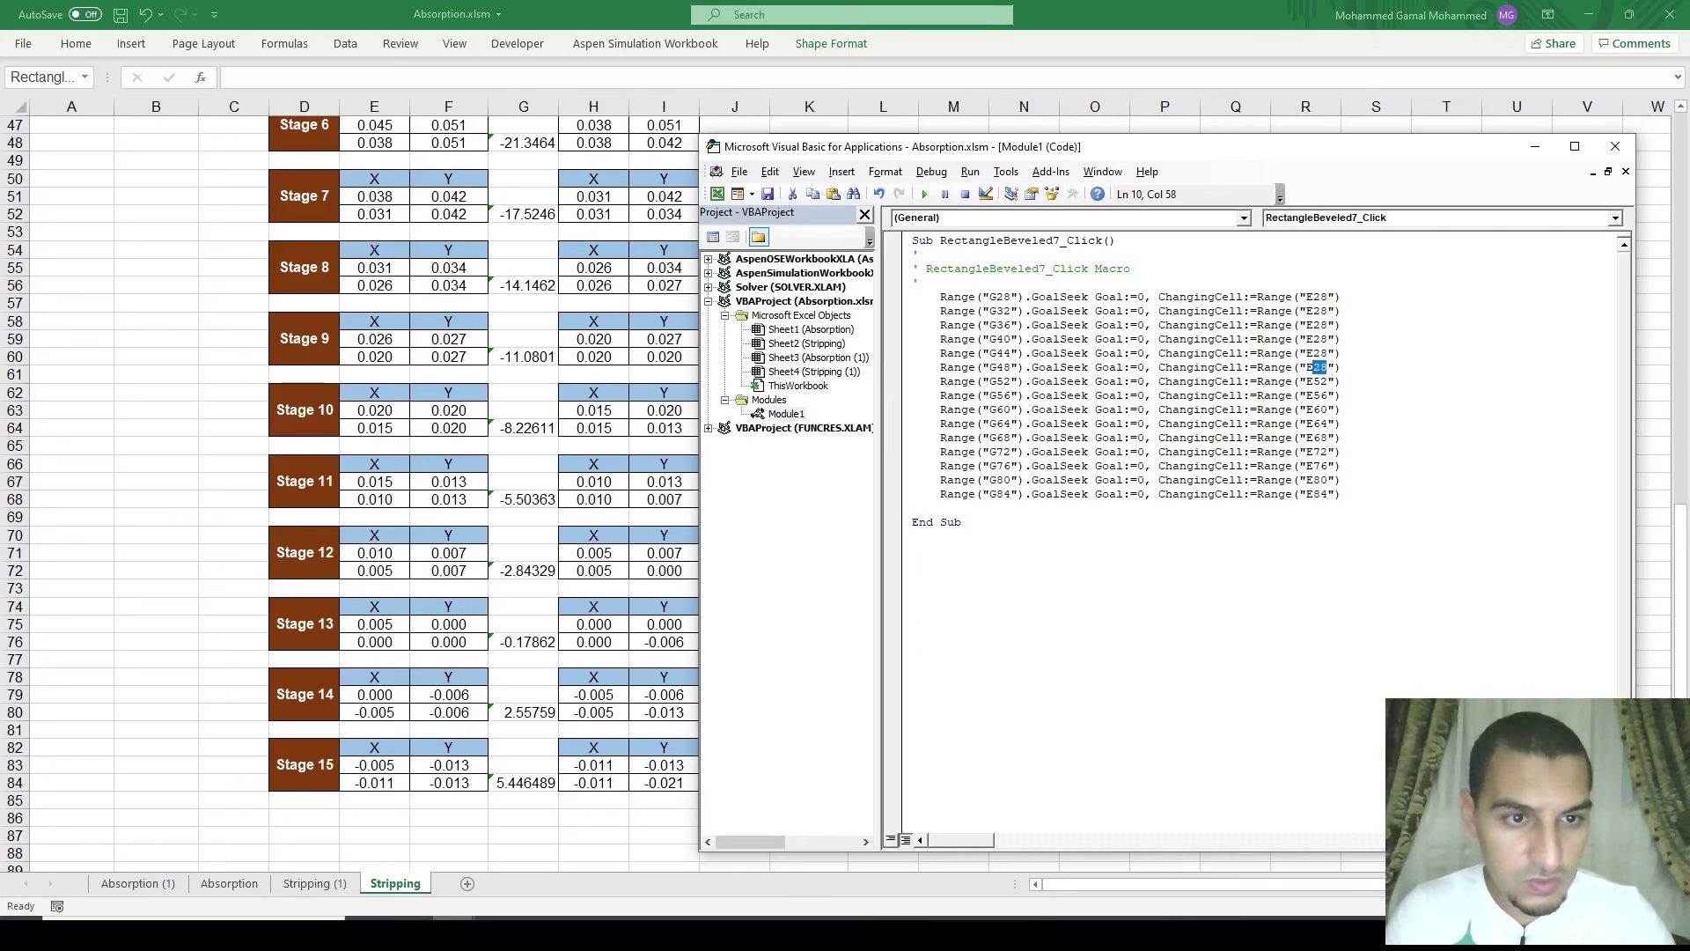
{"action": "type", "text": "48"}
Step: Set the changing cells of the G44, G40, G36 and G32 GoalSeek lines to E44, E40, E36 and E32, and save the workbook
{"action": "key", "text": "Up"}
{"action": "key", "text": "shift+Left"}
{"action": "key", "text": "shift+Left"}
{"action": "type", "text": "44"}
{"action": "key", "text": "Up"}
{"action": "key", "text": "shift+Left"}
{"action": "key", "text": "shift+Left"}
{"action": "type", "text": "40"}
{"action": "key", "text": "shift+Left"}
{"action": "key", "text": "shift+Left"}
{"action": "type", "text": "36"}
{"action": "key", "text": "Up"}
{"action": "key", "text": "shift+Left"}
{"action": "key", "text": "shift+Left"}
{"action": "type", "text": "32"}
{"action": "key", "text": "ctrl+s"}
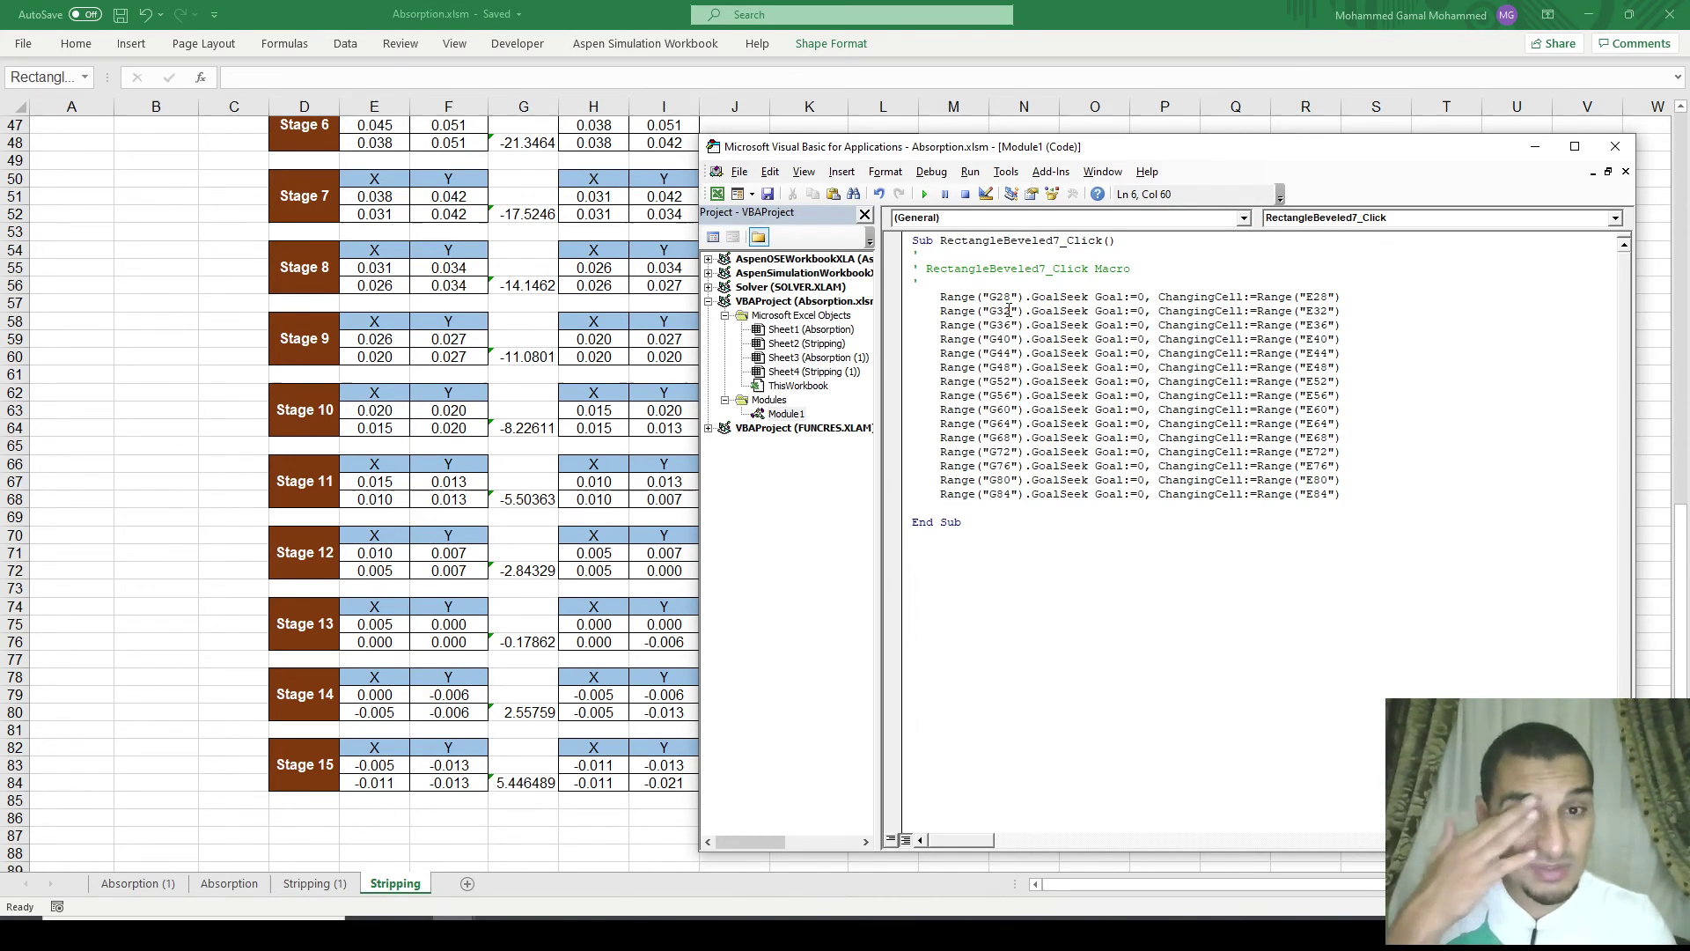
Step: Return to the Stripping sheet, deselect the Calculate! shape and run its macro to solve all stages
{"action": "left_click", "coordinate": [634, 13]}
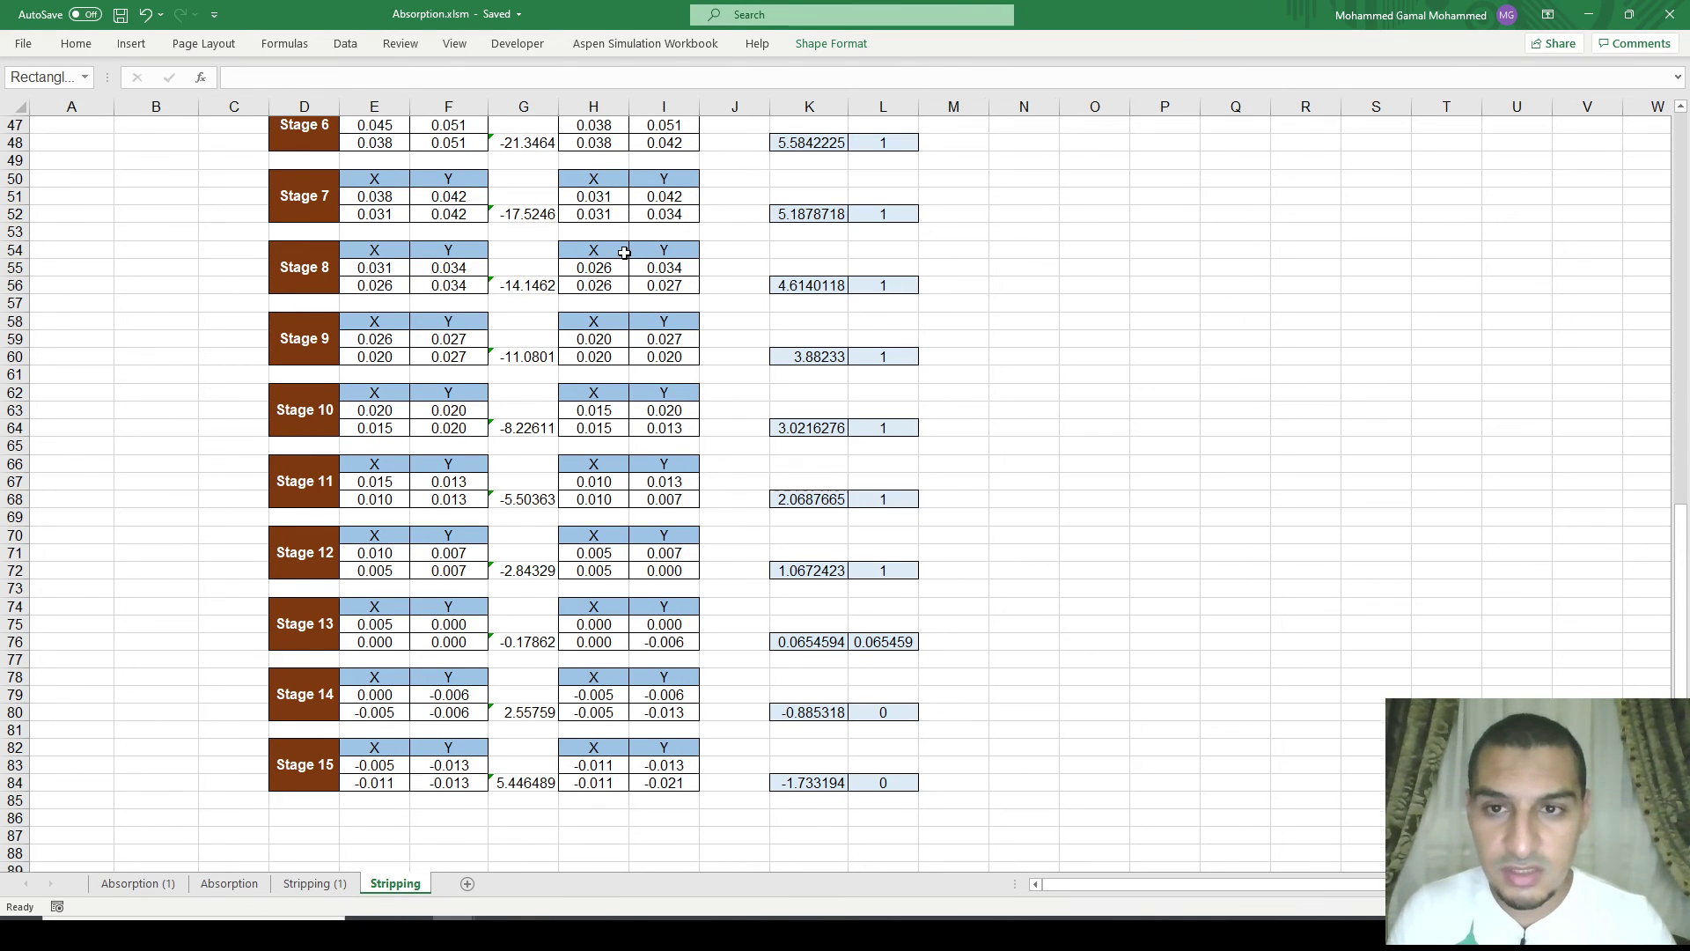
{"action": "scroll", "coordinate": [624, 253], "scroll_direction": "up", "scroll_amount": 15}
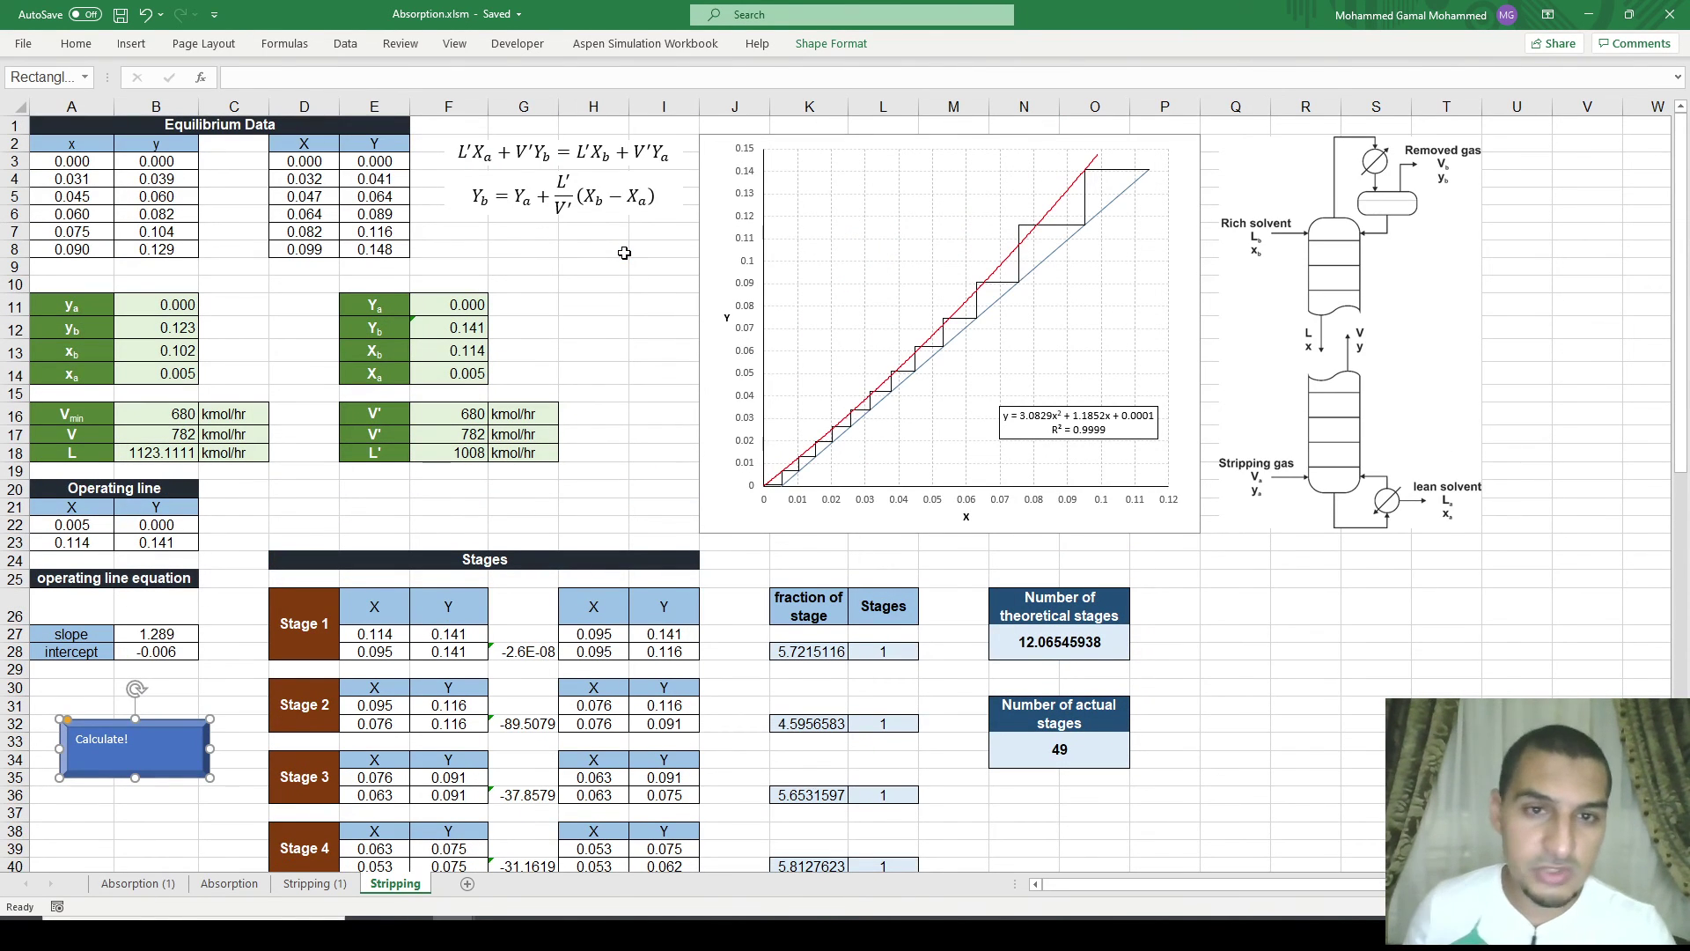
{"action": "left_click", "coordinate": [187, 815]}
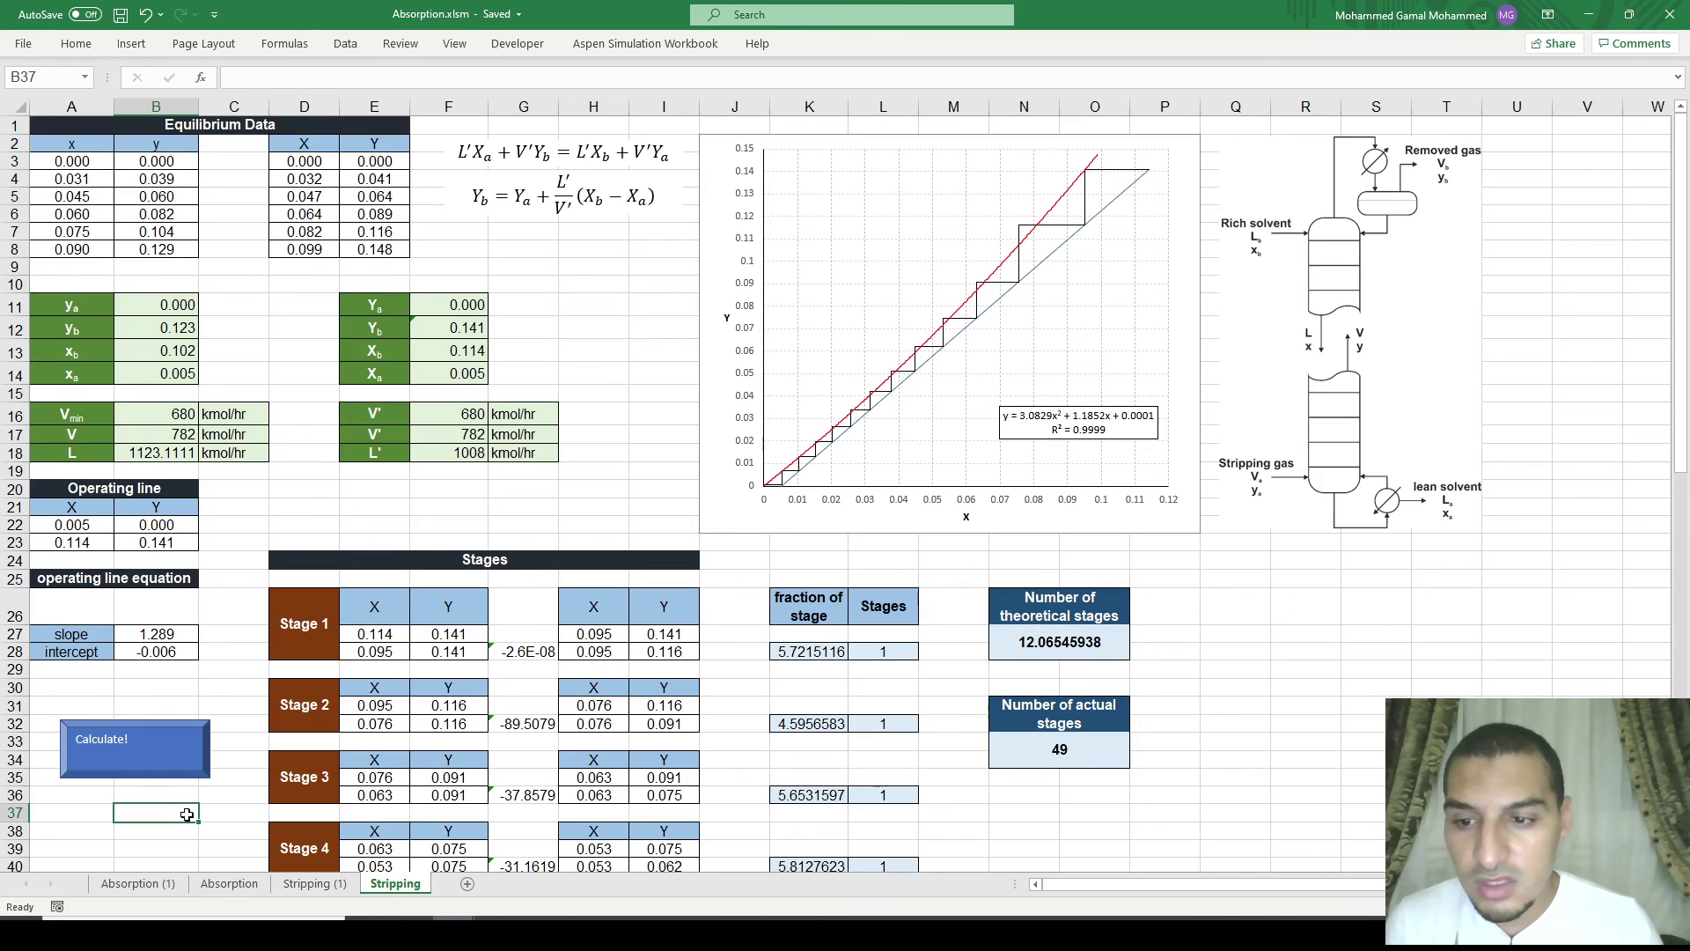
{"action": "left_click", "coordinate": [181, 763]}
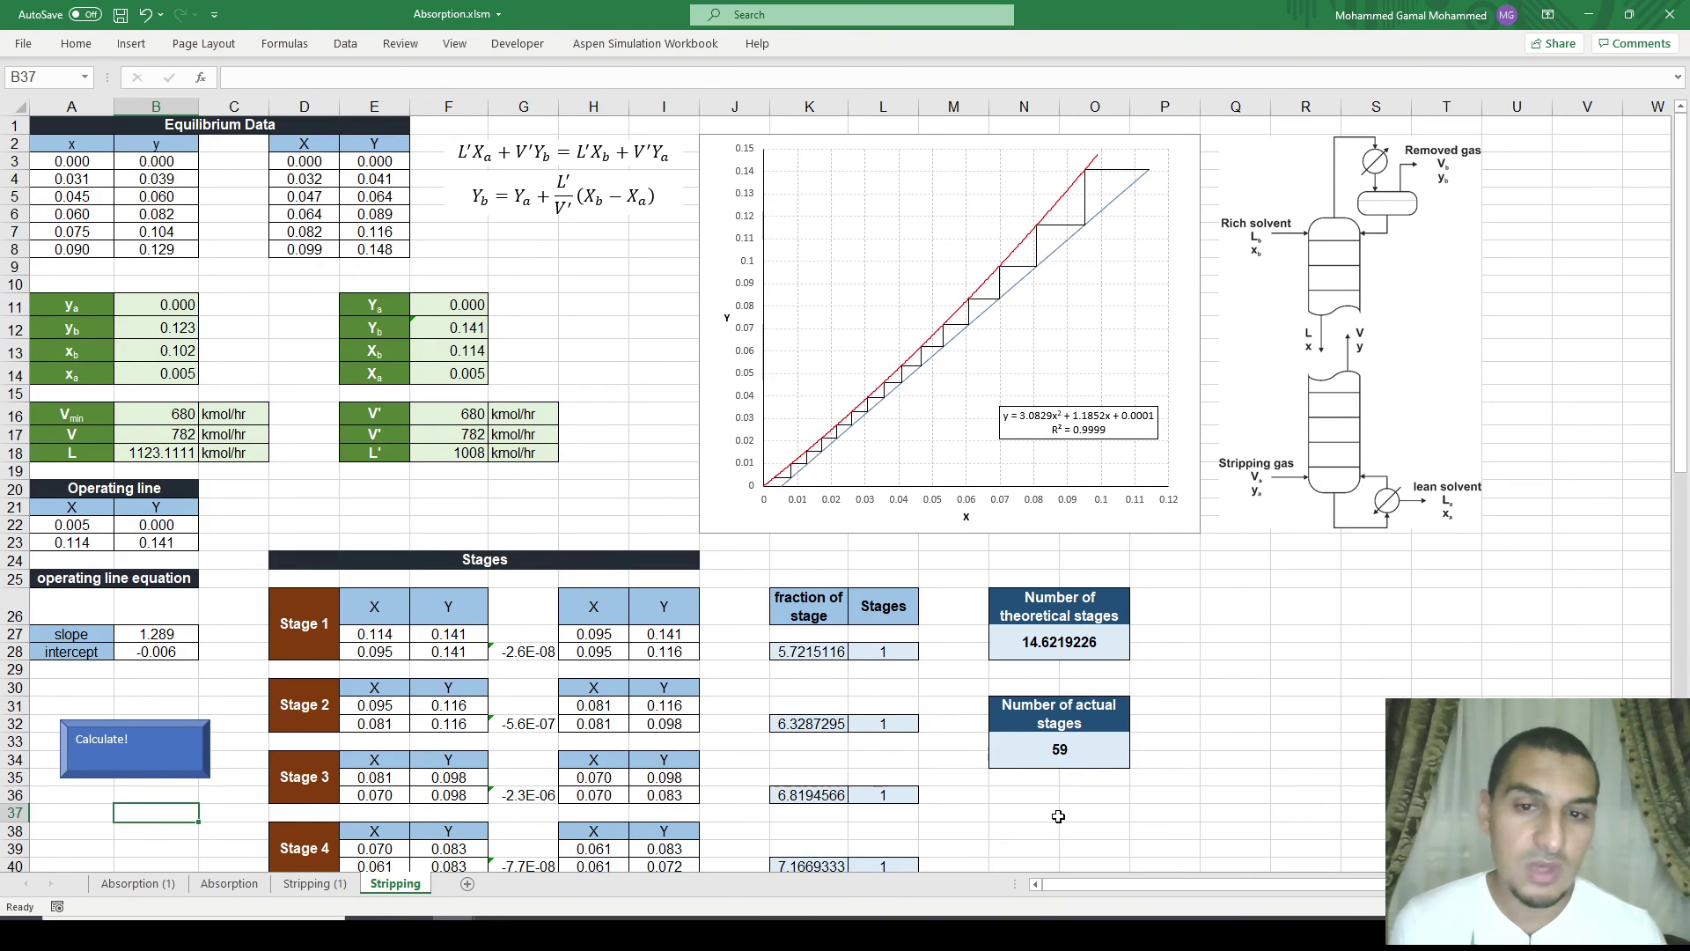
Step: Change the gas flow V formula in B17 to =B16*1.2
{"action": "left_click", "coordinate": [154, 411]}
{"action": "left_click", "coordinate": [164, 436]}
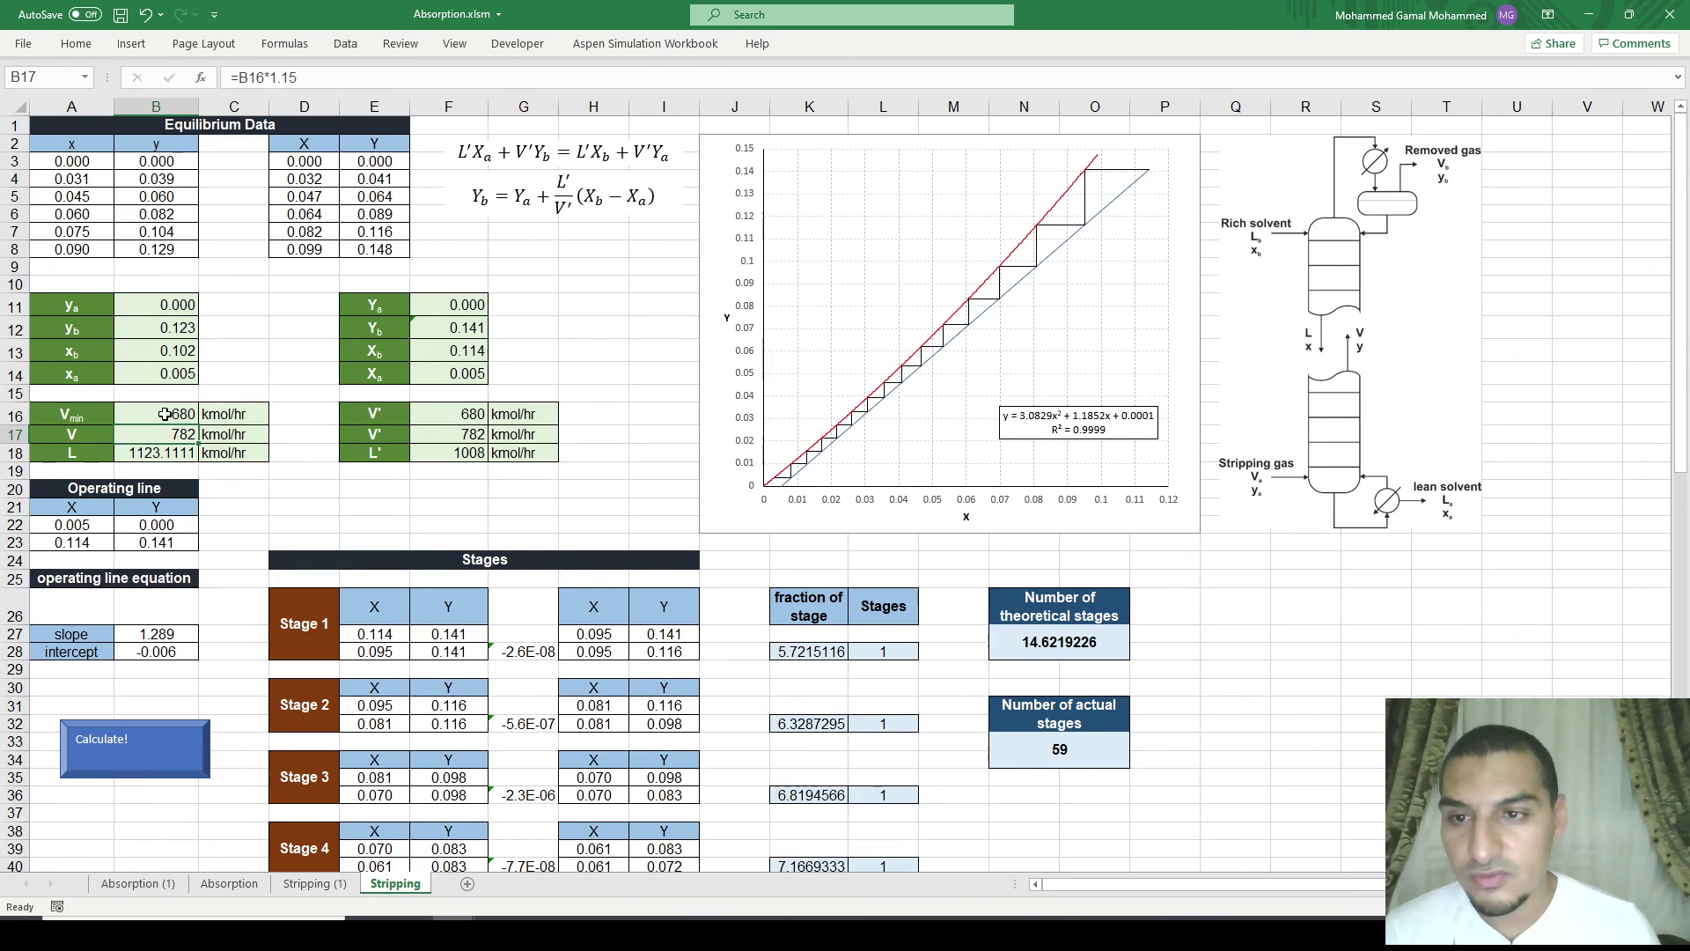
{"action": "left_click", "coordinate": [365, 80]}
{"action": "key", "text": "BackSpace"}
{"action": "key", "text": "BackSpace"}
{"action": "type", "text": "2"}
{"action": "key", "text": "Return"}
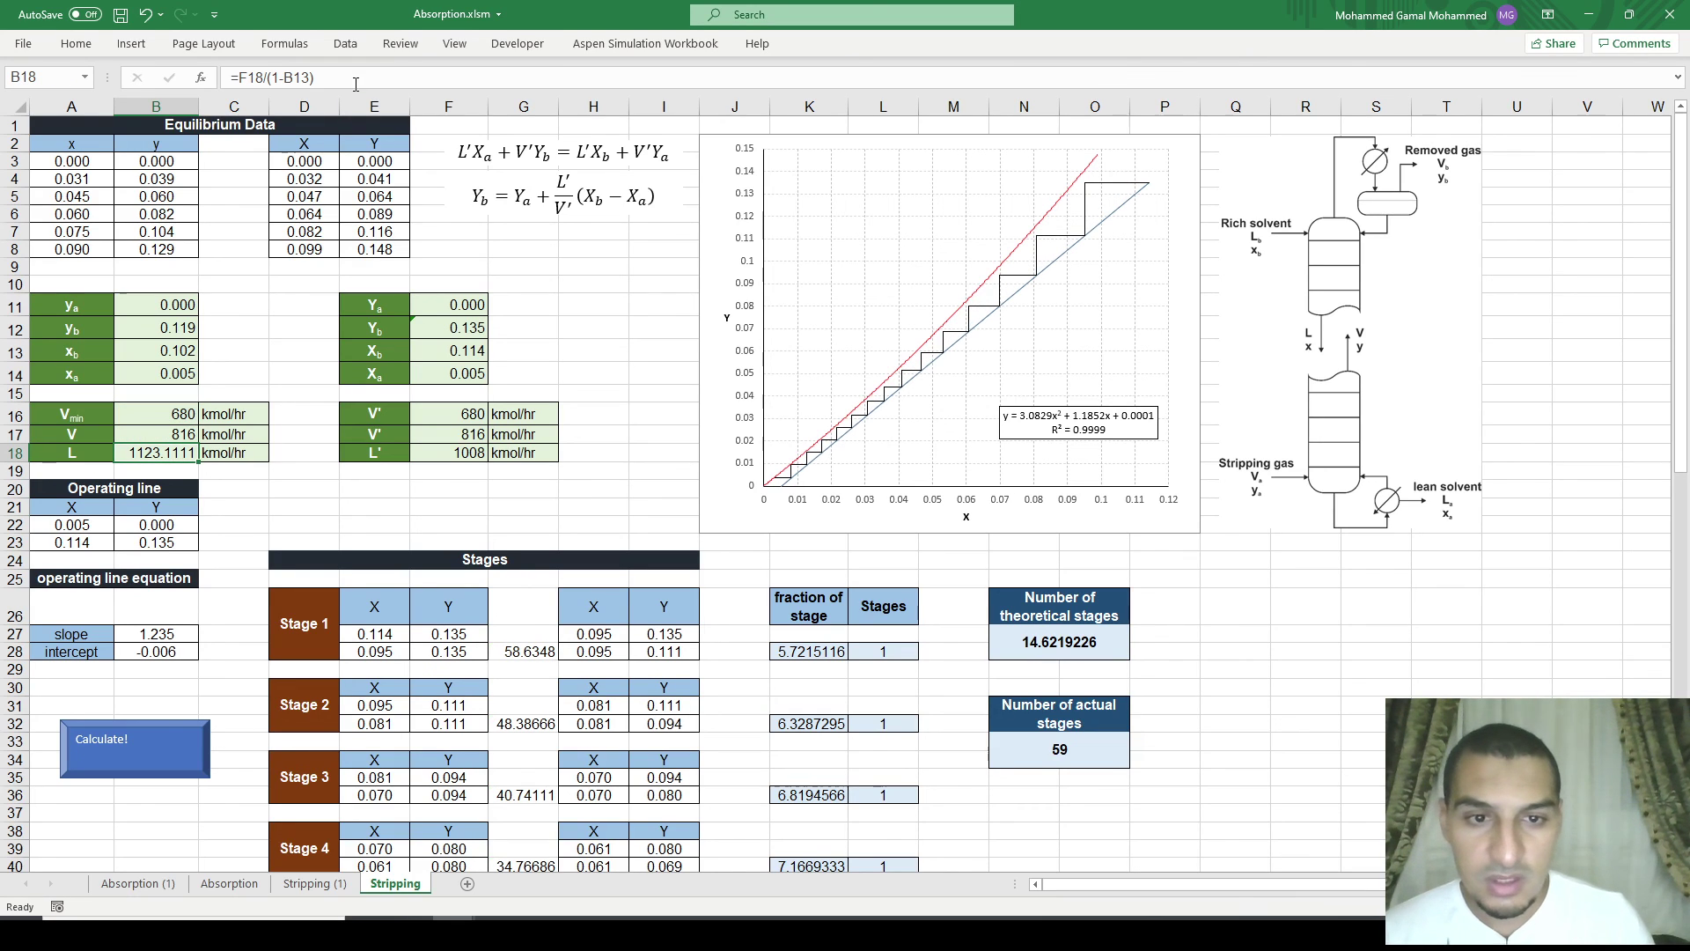
Step: Rerun the Calculate! macro for the new gas flow and inspect the Stage 1 Goal Seek formula in G28
{"action": "left_click", "coordinate": [182, 736]}
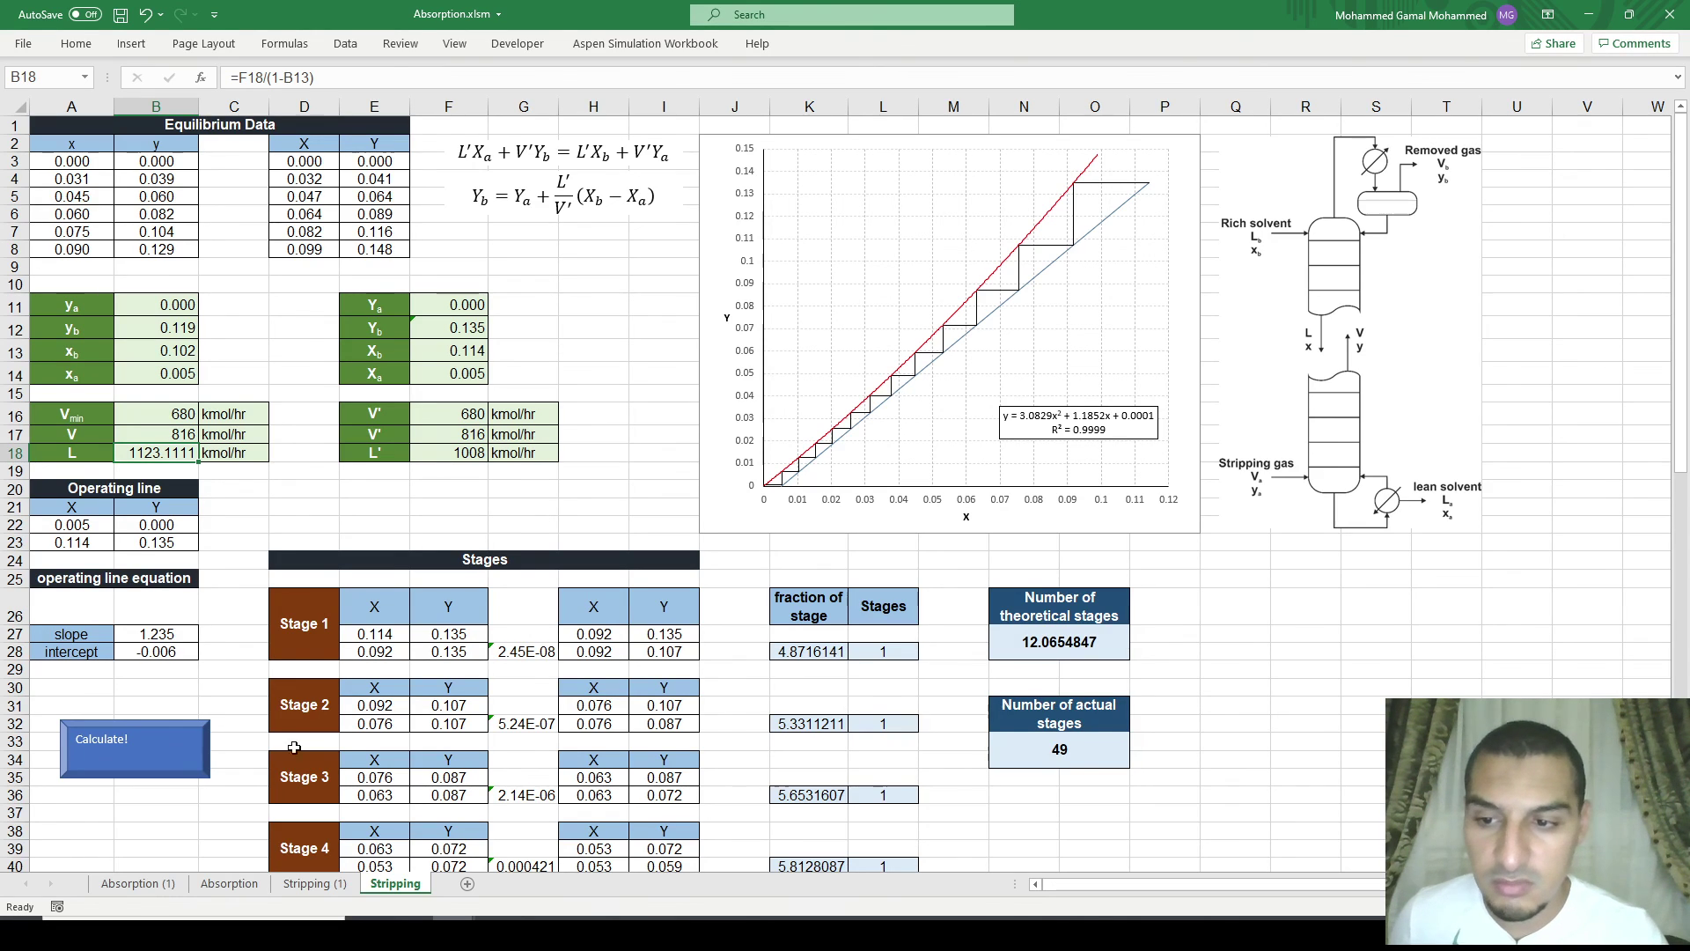
{"action": "left_click", "coordinate": [529, 653]}
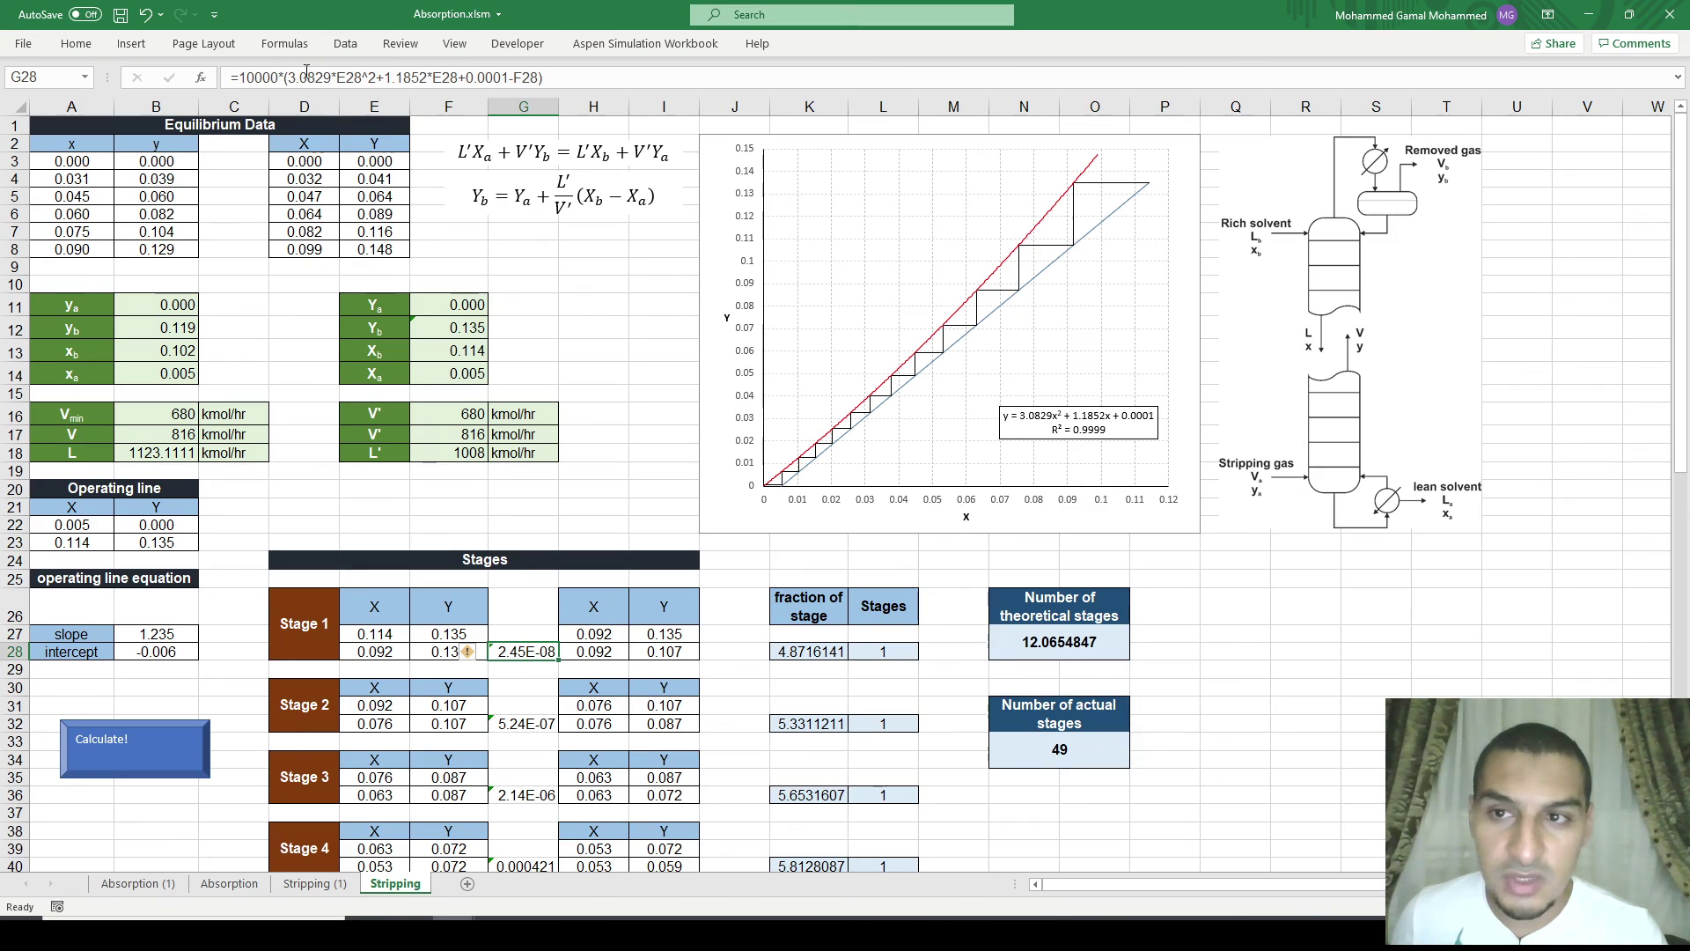
{"action": "left_click", "coordinate": [743, 609]}
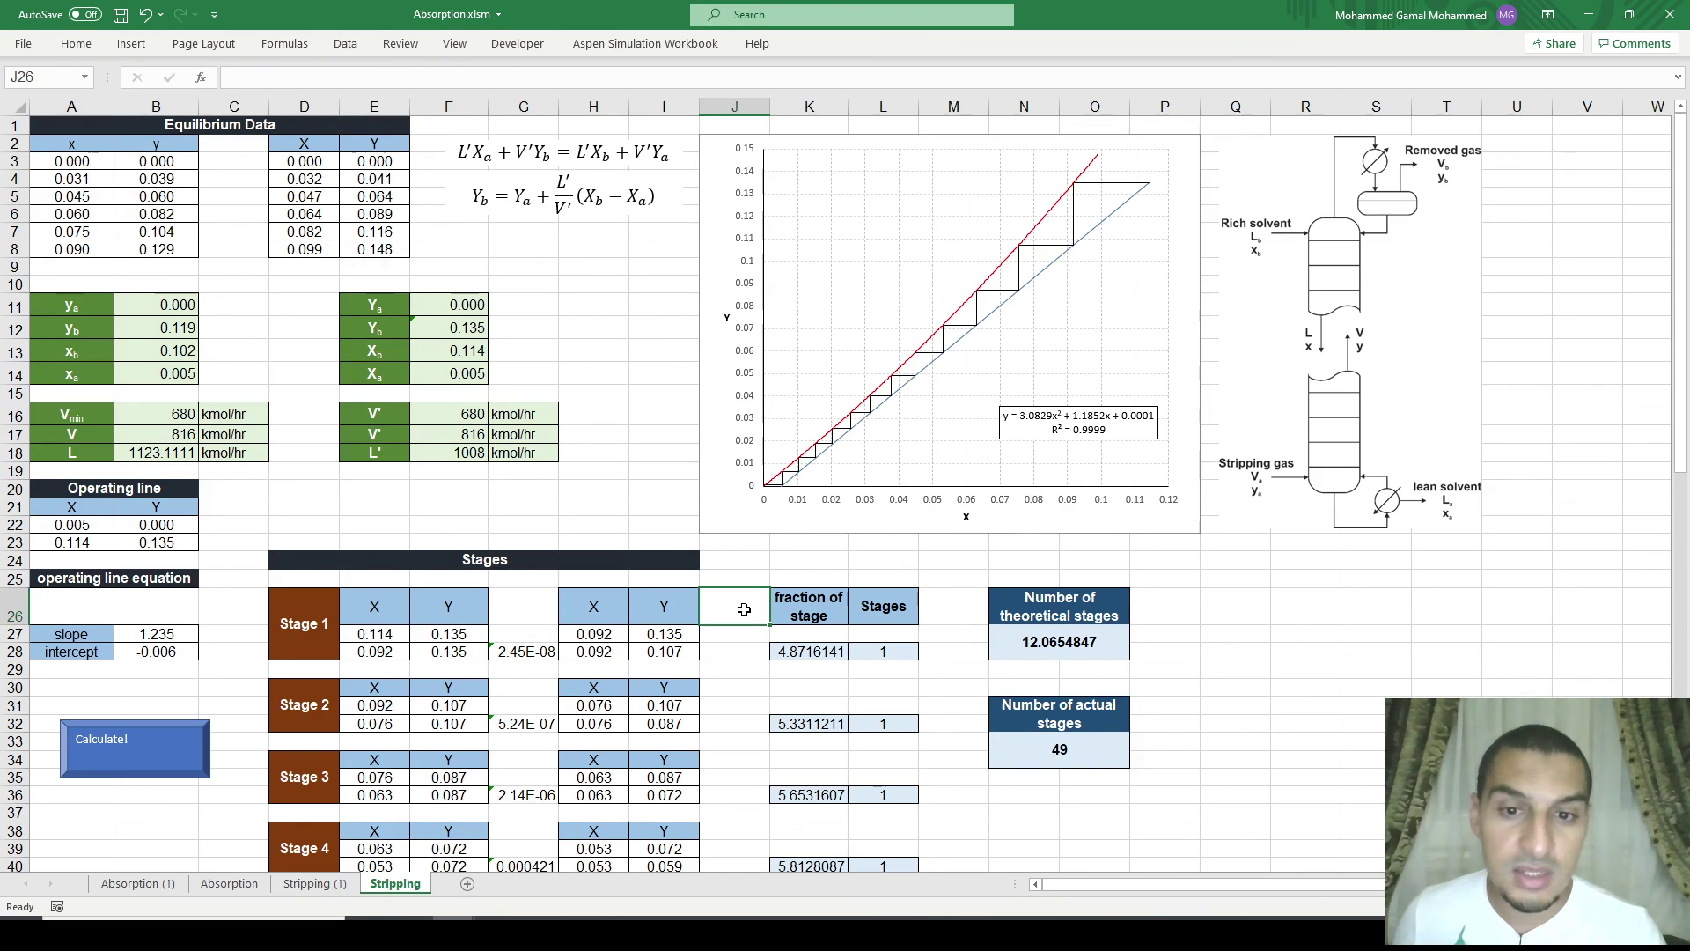